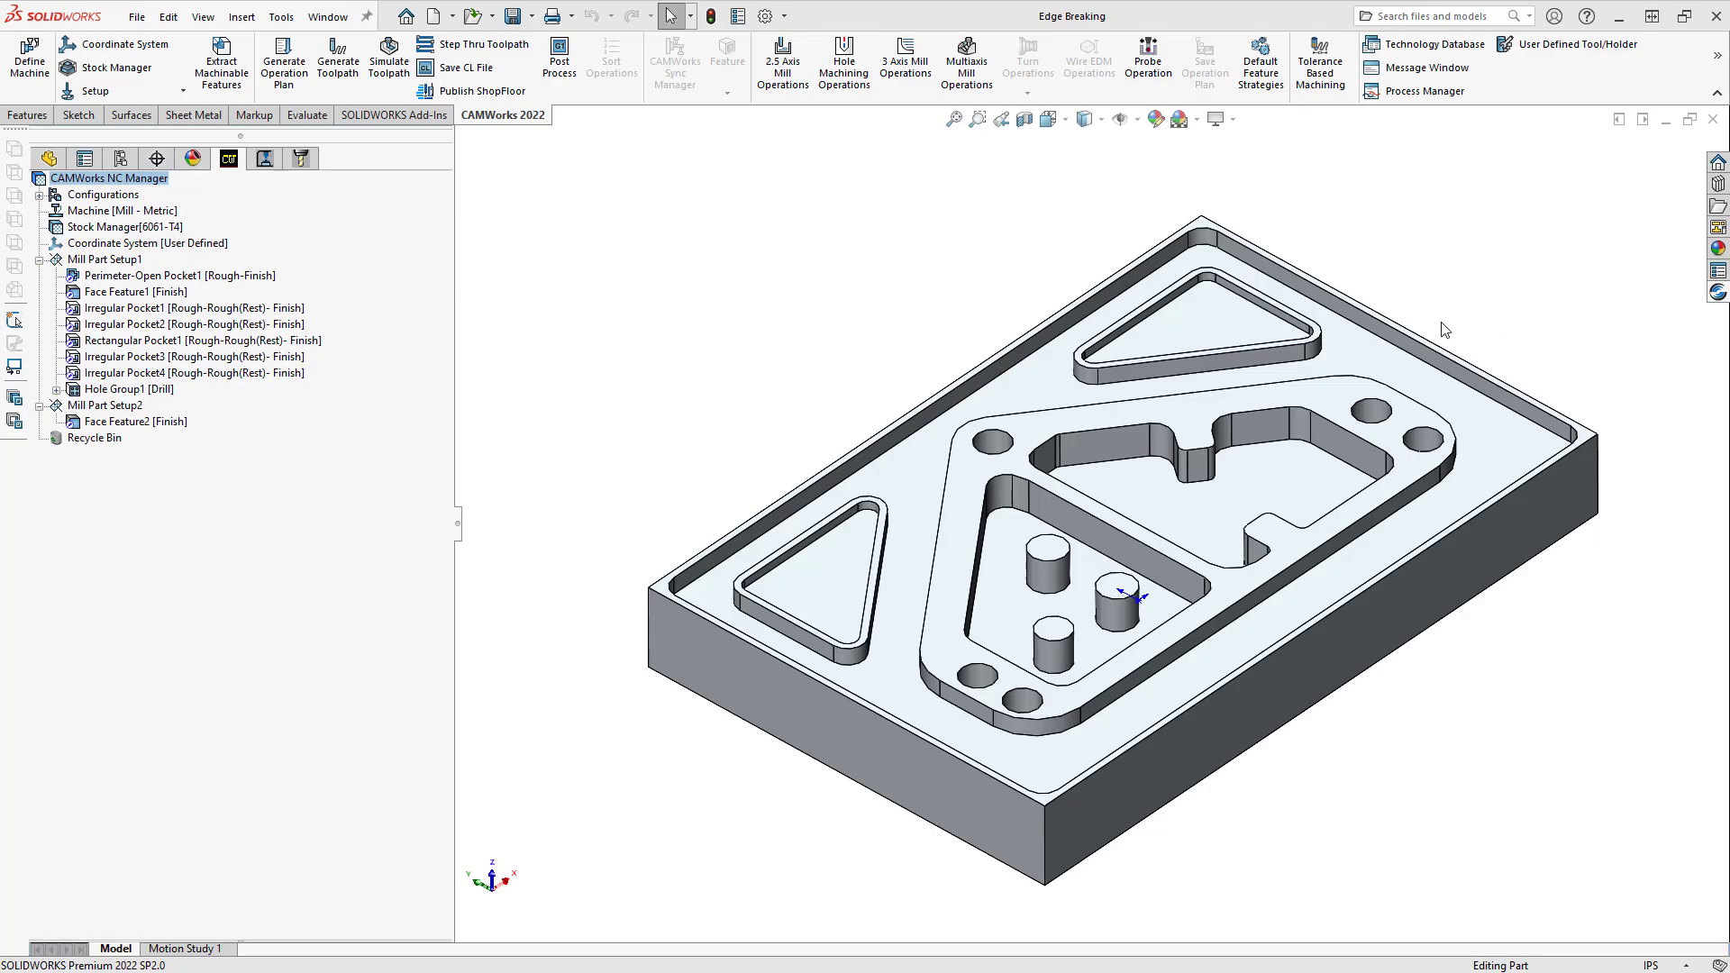
Start a new 2.5 Axis Feature from Hole Group1 in Mill Part Setup1, using the Curve Feature type and the Open chain filter
{"action": "left_click", "coordinate": [265, 157]}
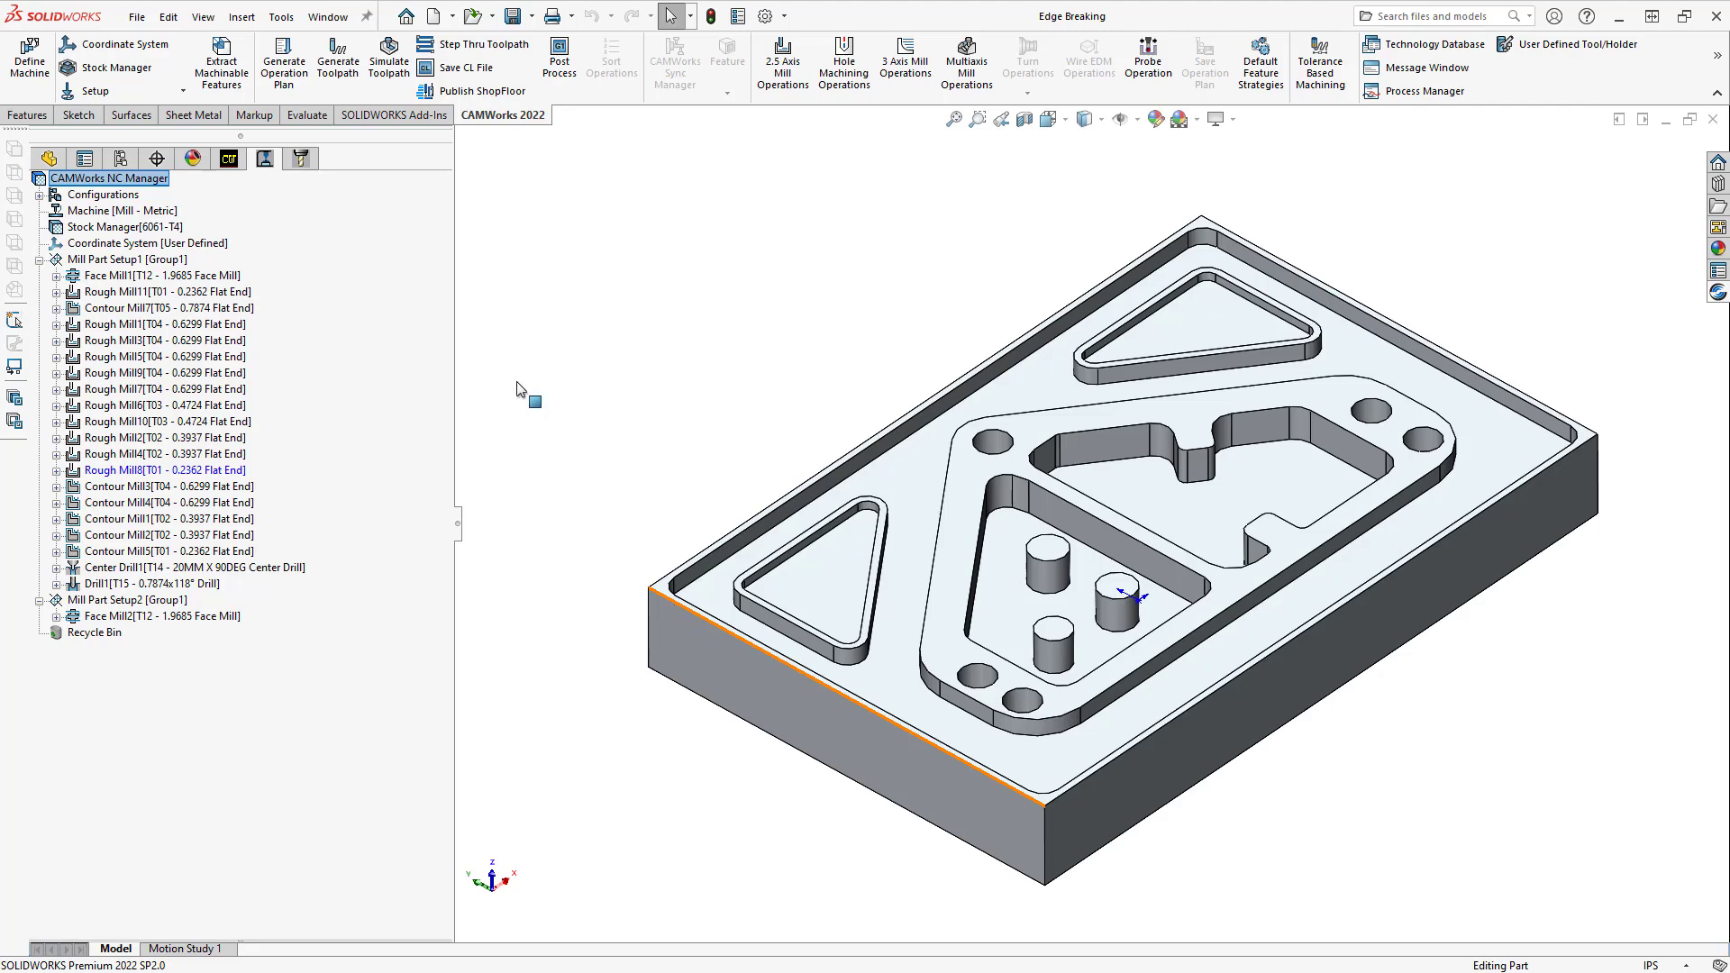
{"action": "left_click", "coordinate": [230, 160]}
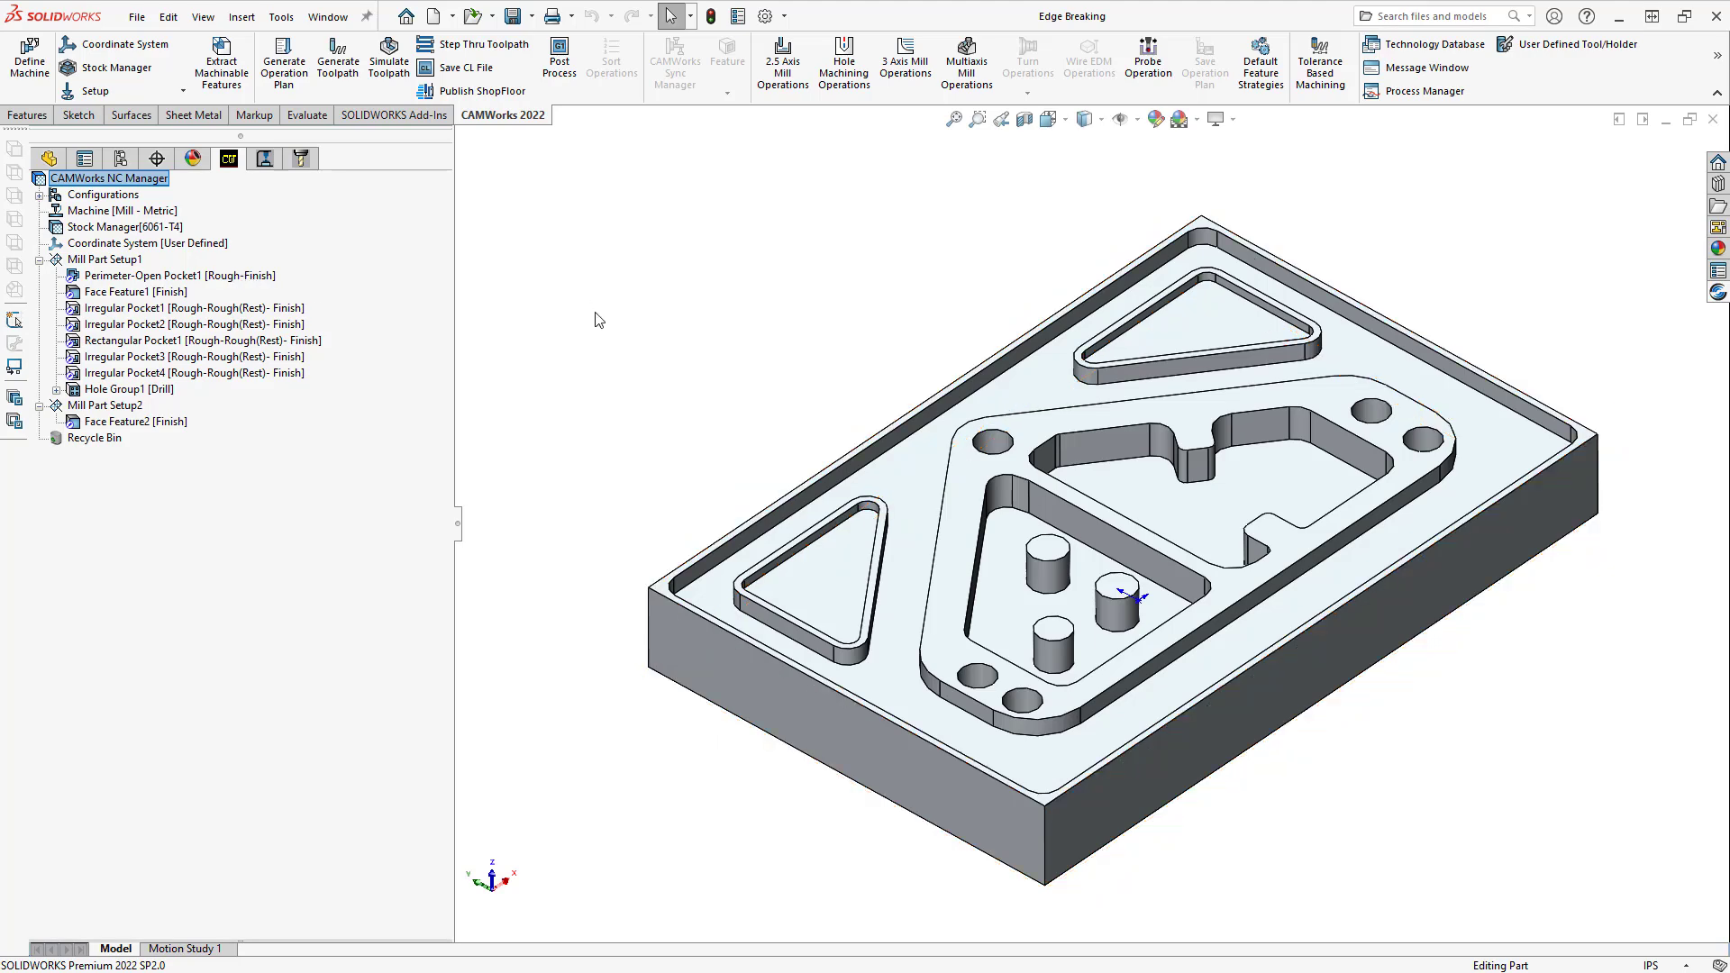
{"action": "right_click", "coordinate": [126, 391]}
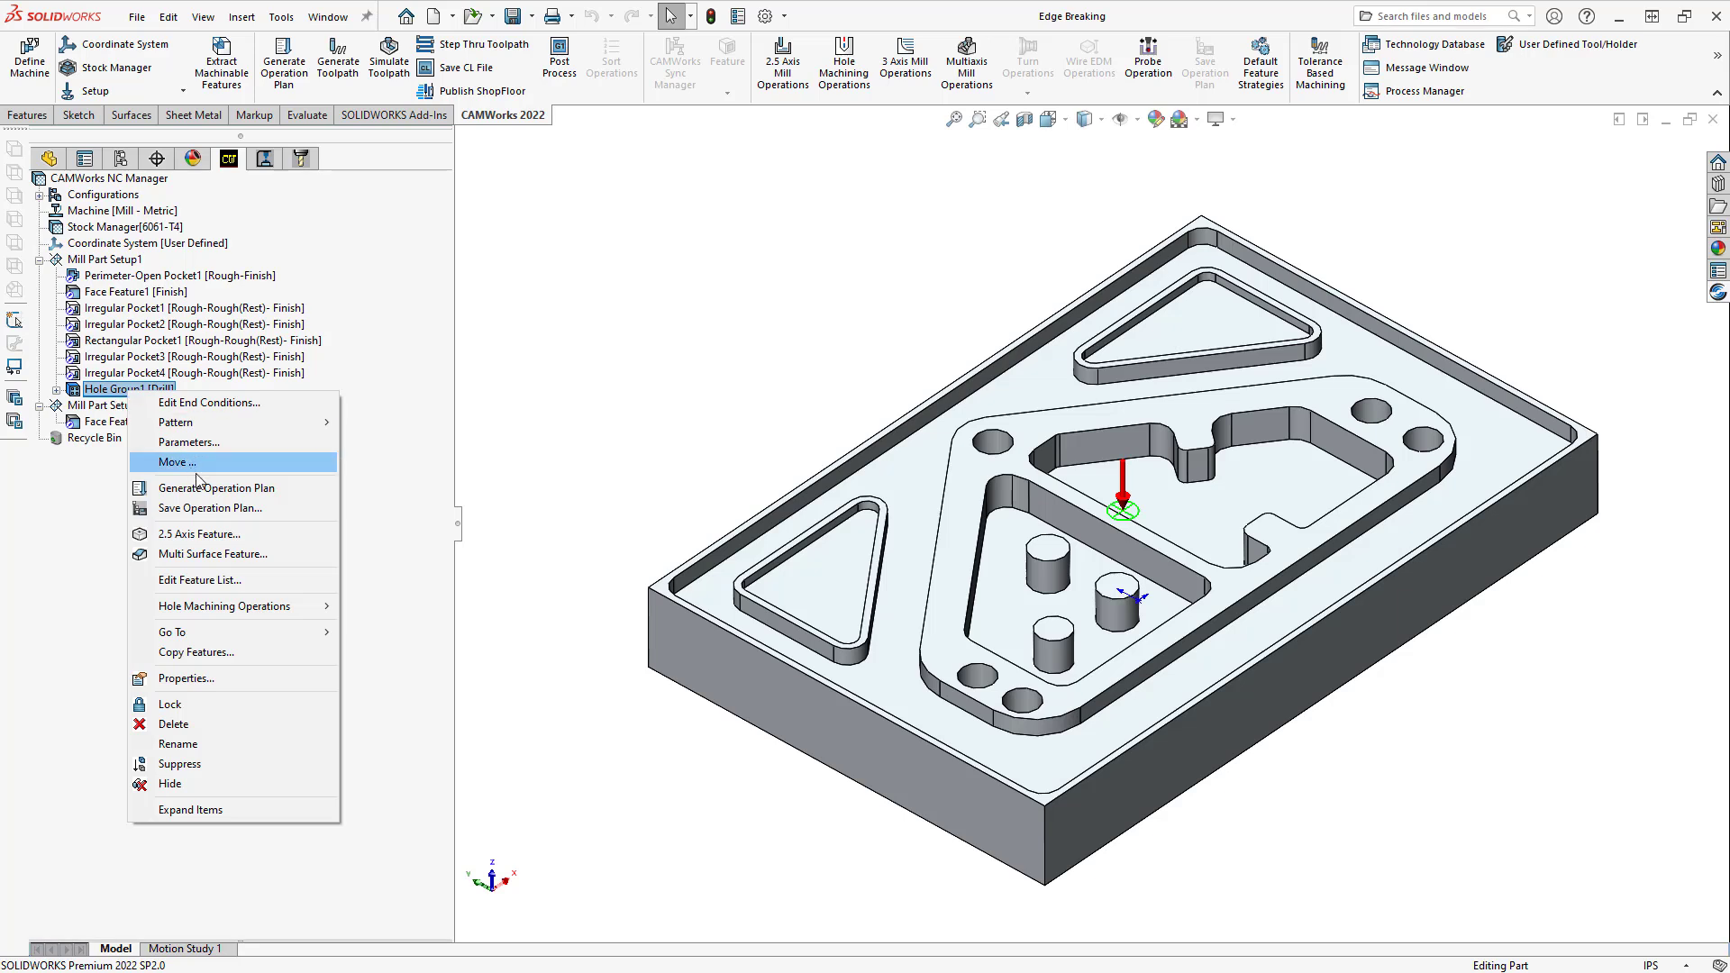
{"action": "left_click", "coordinate": [206, 536]}
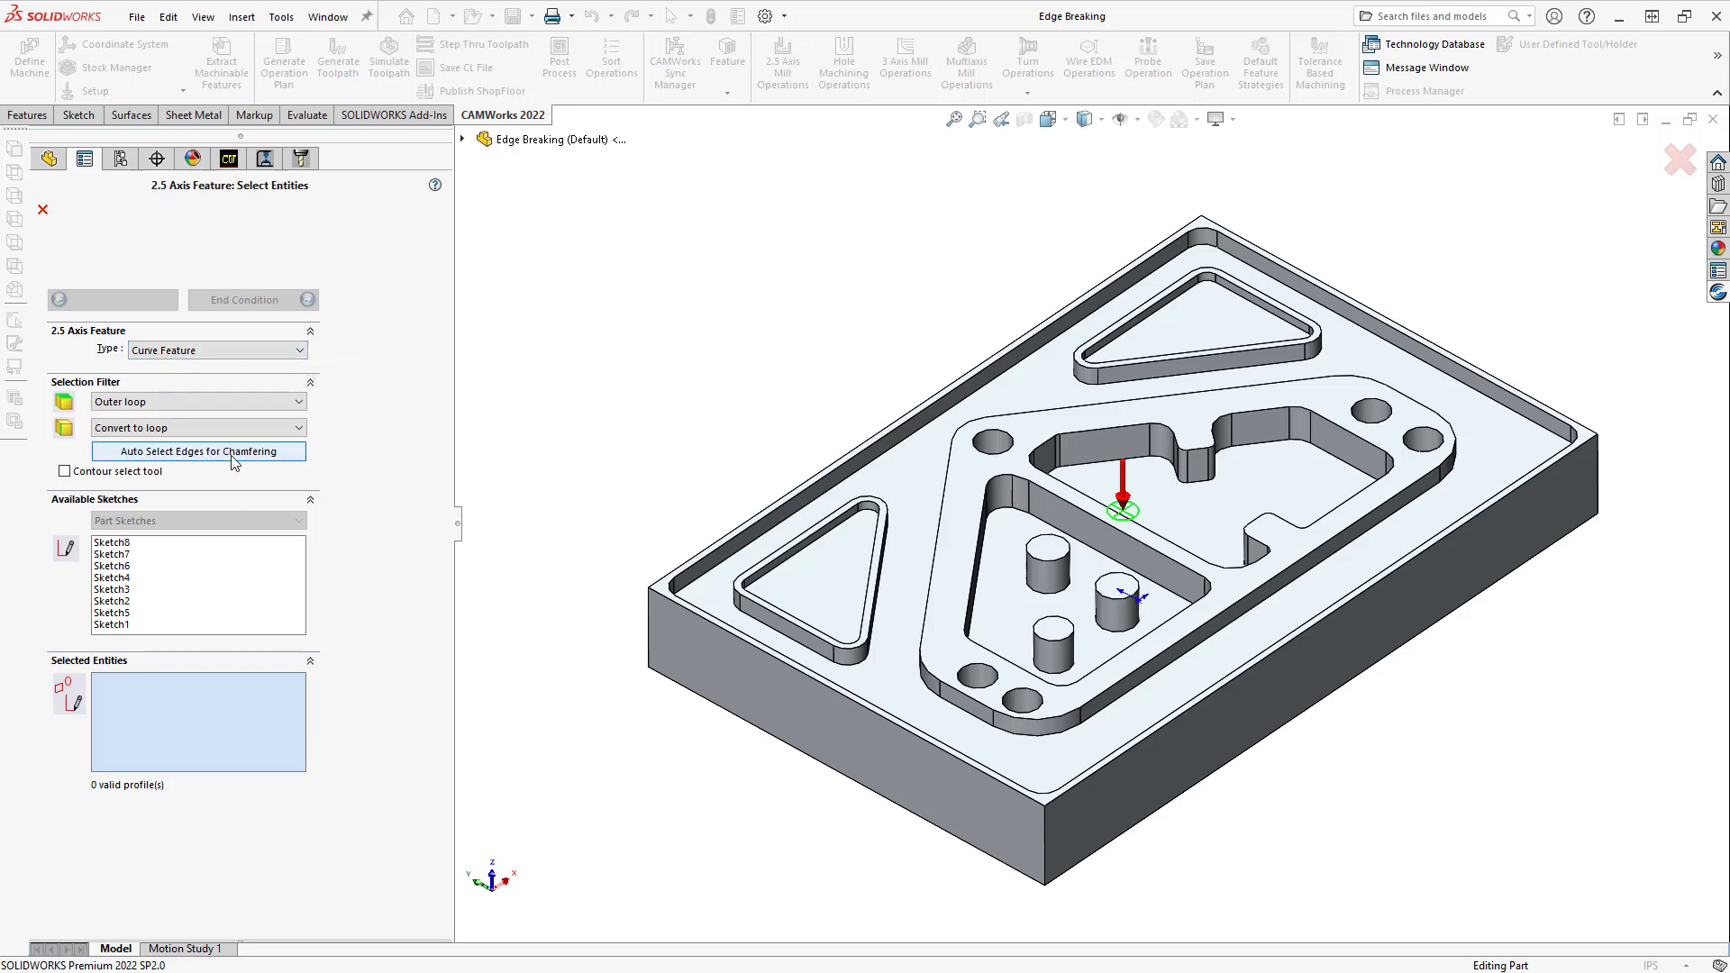
{"action": "left_click", "coordinate": [238, 352]}
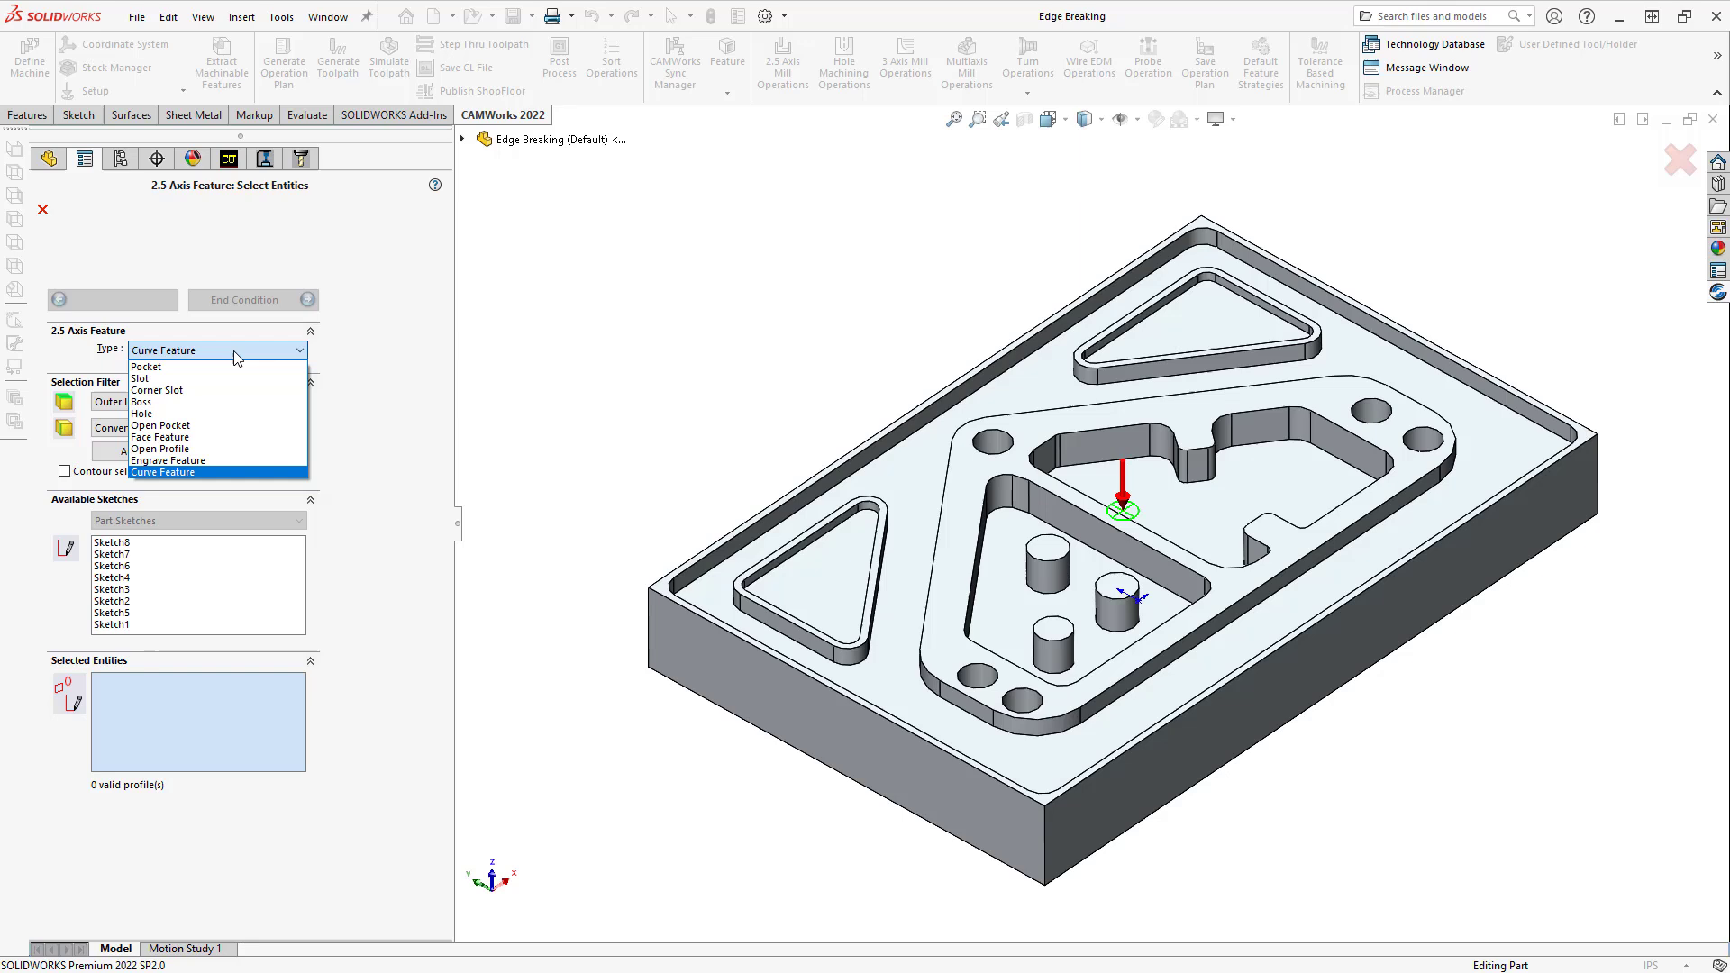
{"action": "left_click", "coordinate": [176, 449]}
{"action": "left_click", "coordinate": [147, 431]}
{"action": "left_click", "coordinate": [150, 434]}
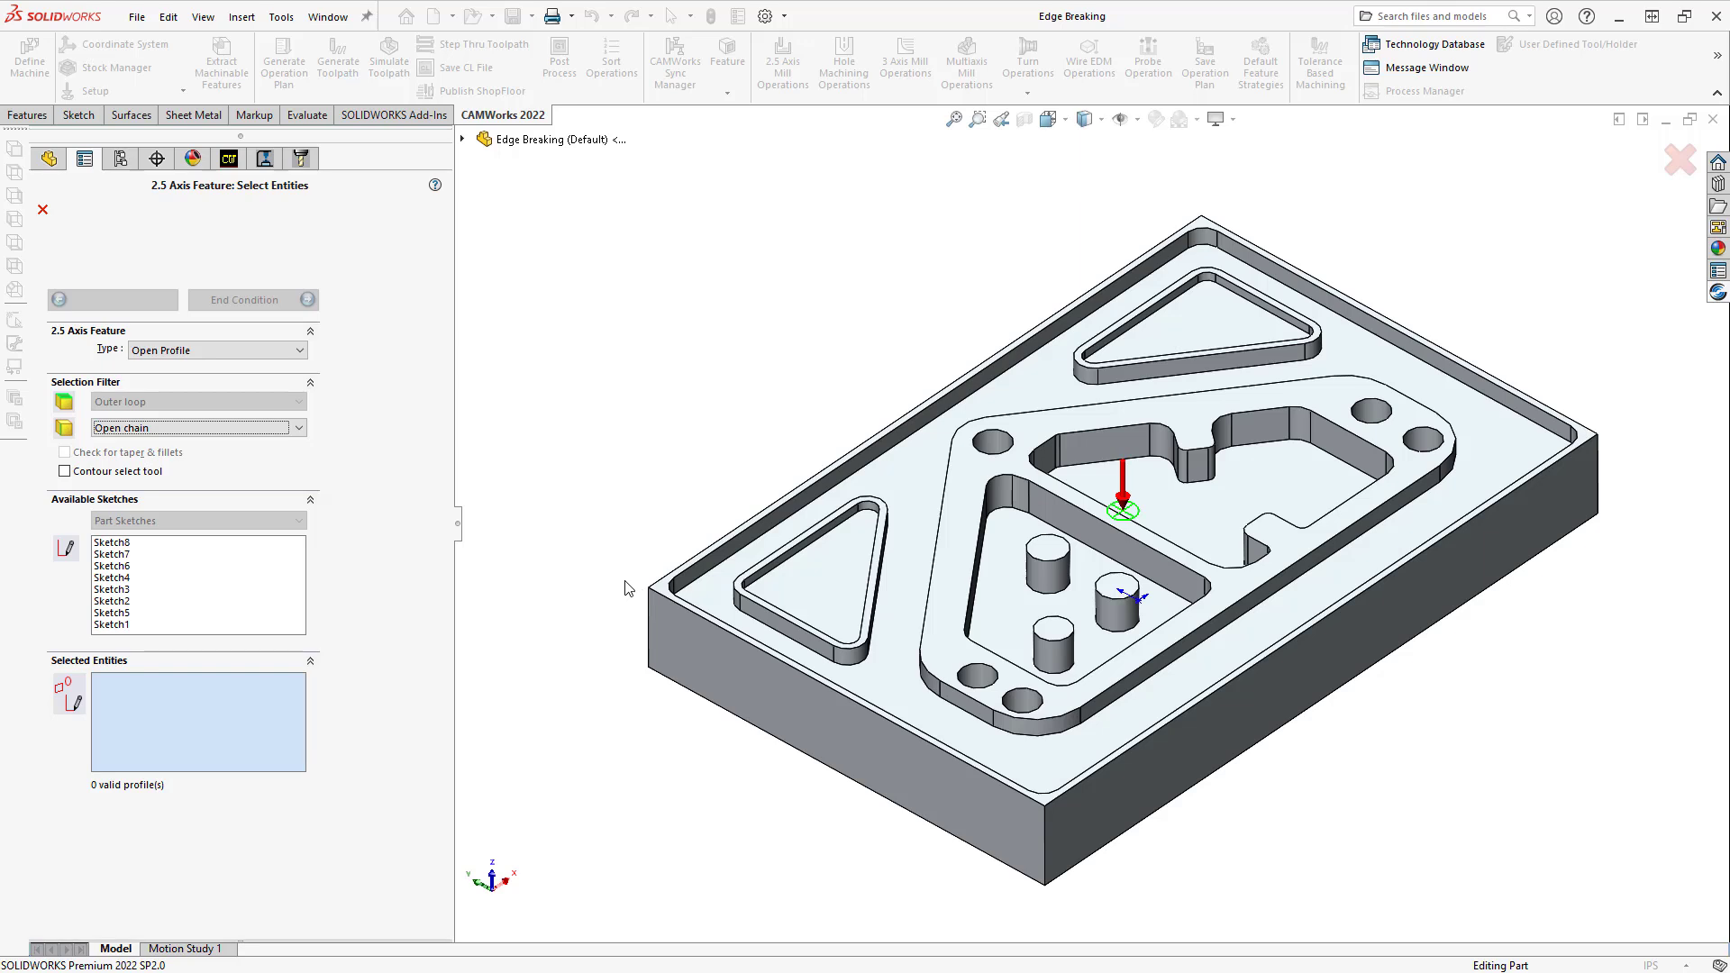
{"action": "left_click", "coordinate": [292, 350]}
{"action": "left_click", "coordinate": [281, 472]}
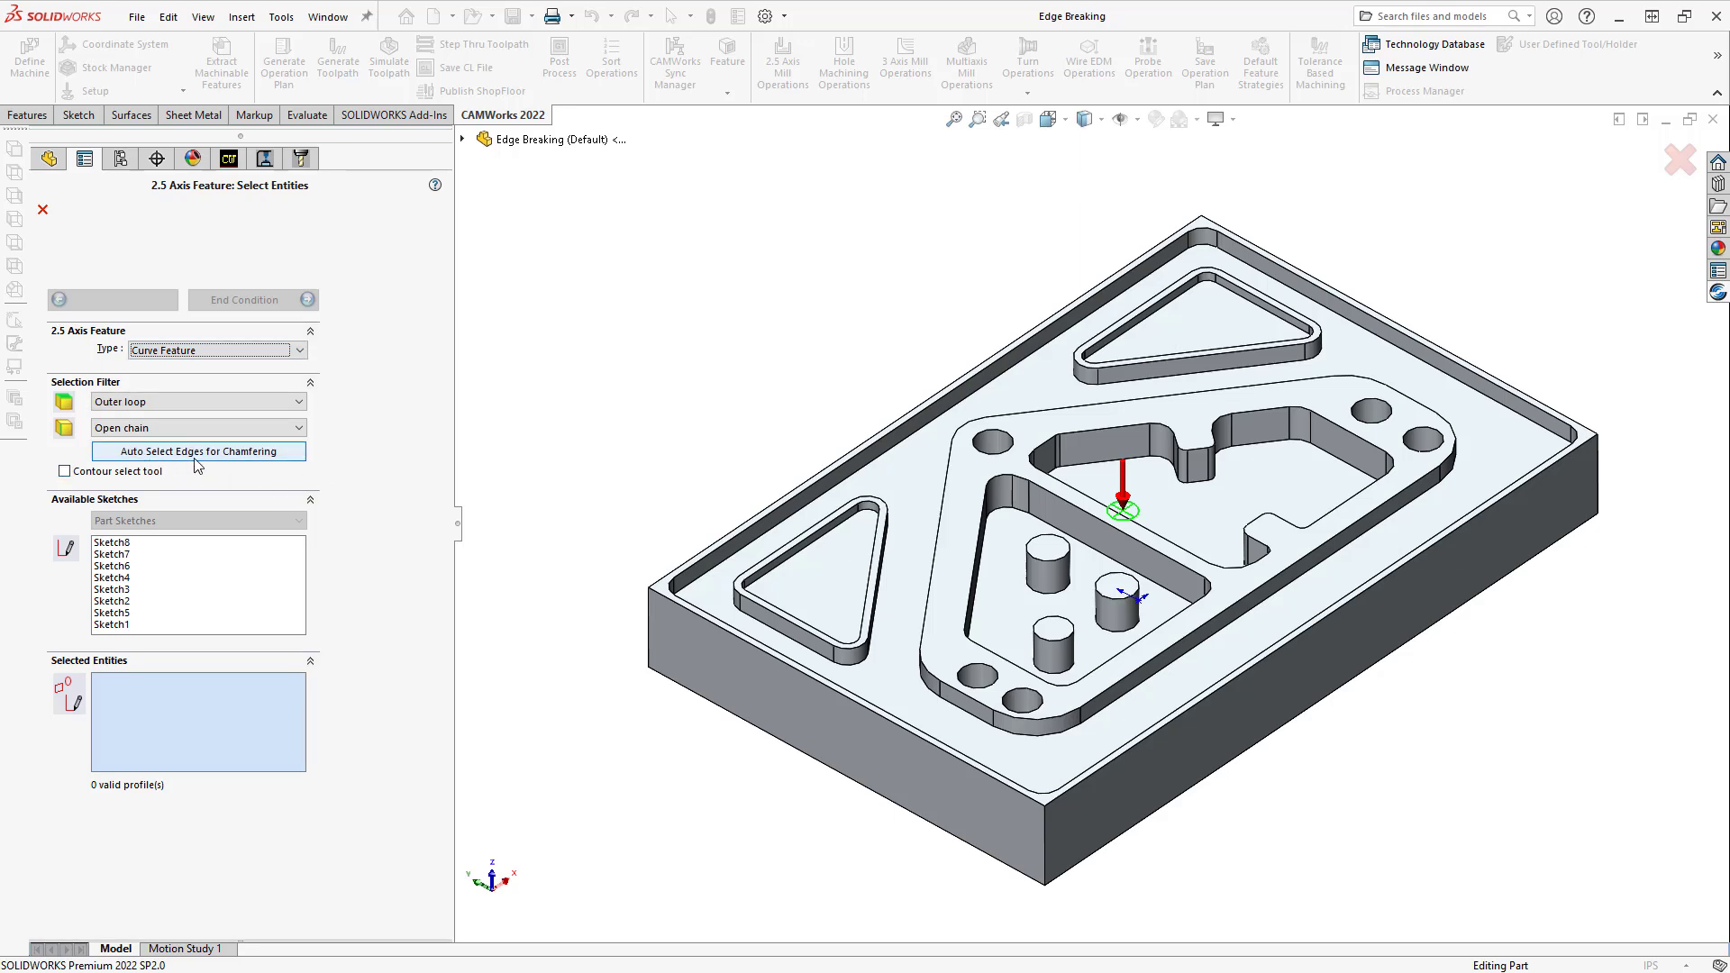
Auto-select the edges for chamfering and create the curve feature with the Edge Break strategy and a blind depth of 0.3937 in
{"action": "left_click", "coordinate": [198, 458]}
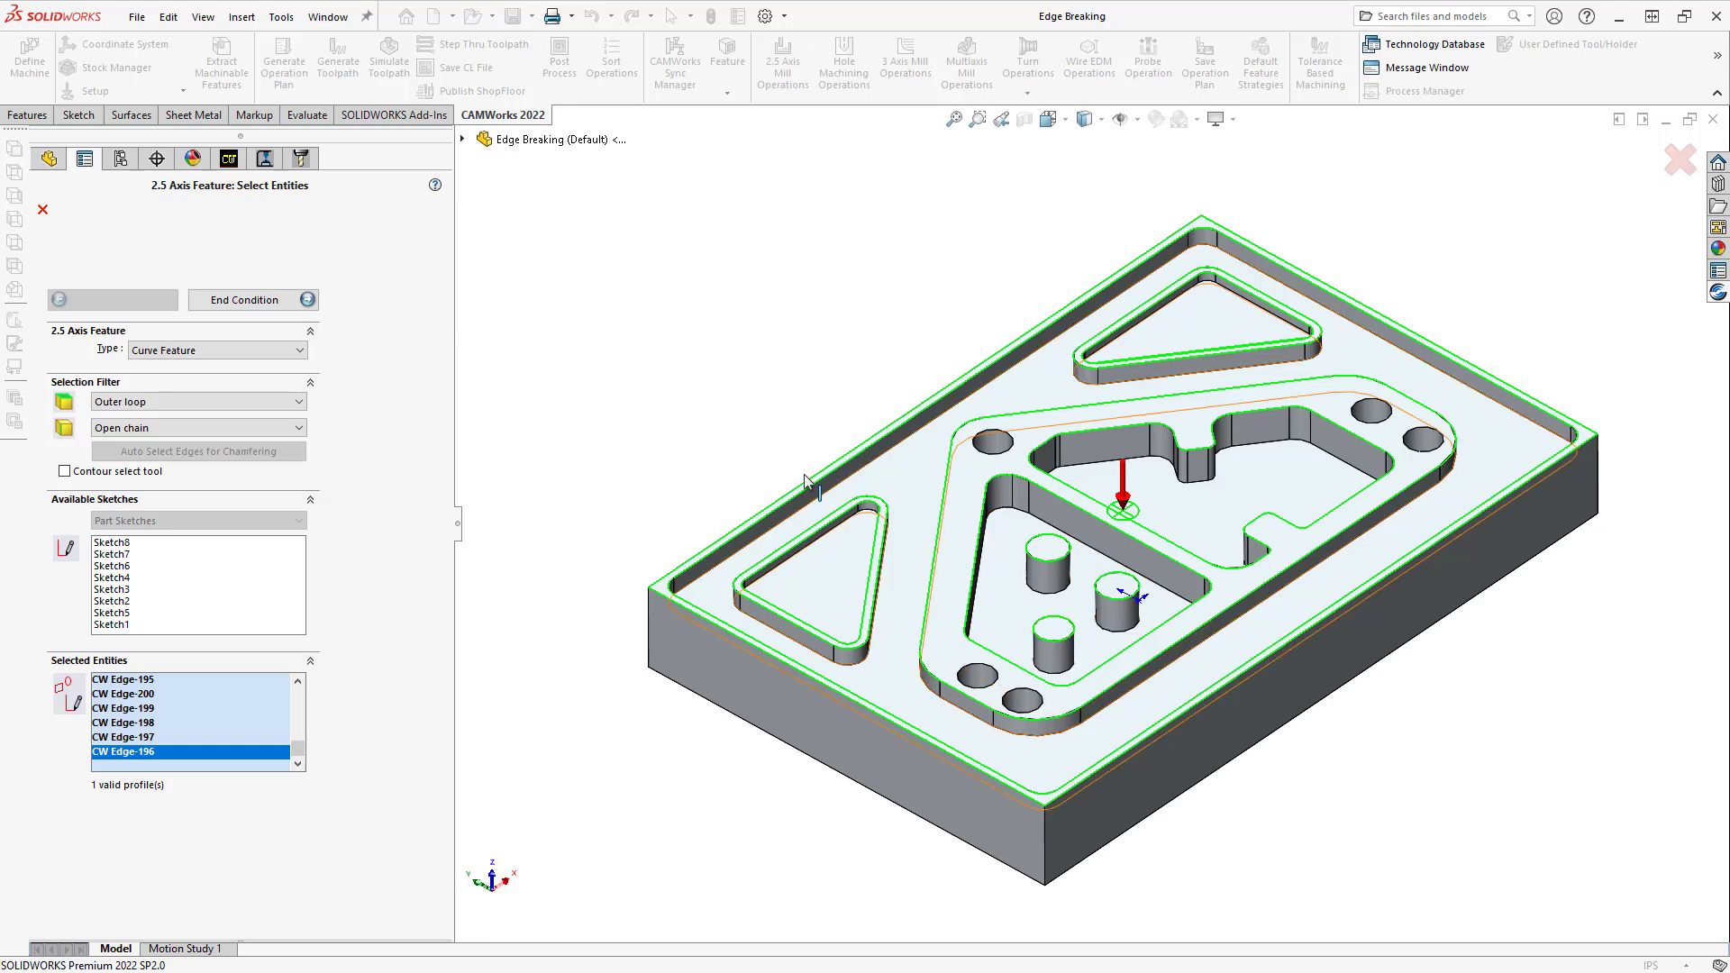
{"action": "left_click", "coordinate": [280, 308]}
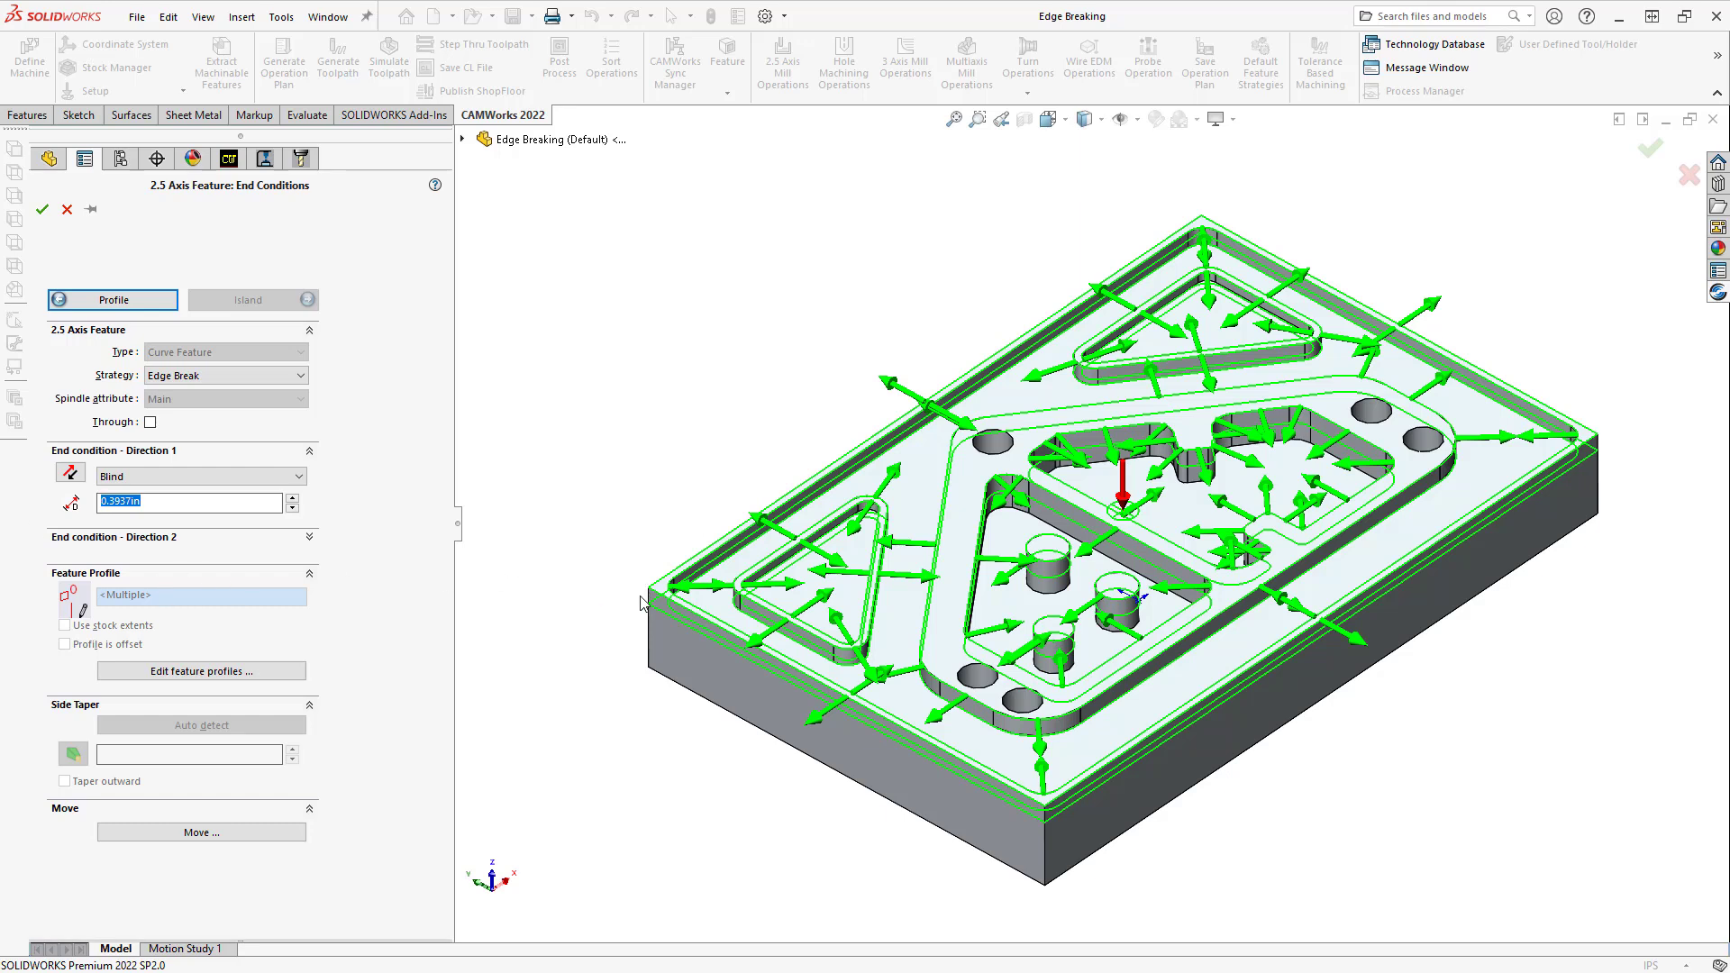
{"action": "scroll", "coordinate": [672, 596], "scroll_direction": "up", "scroll_amount": 3}
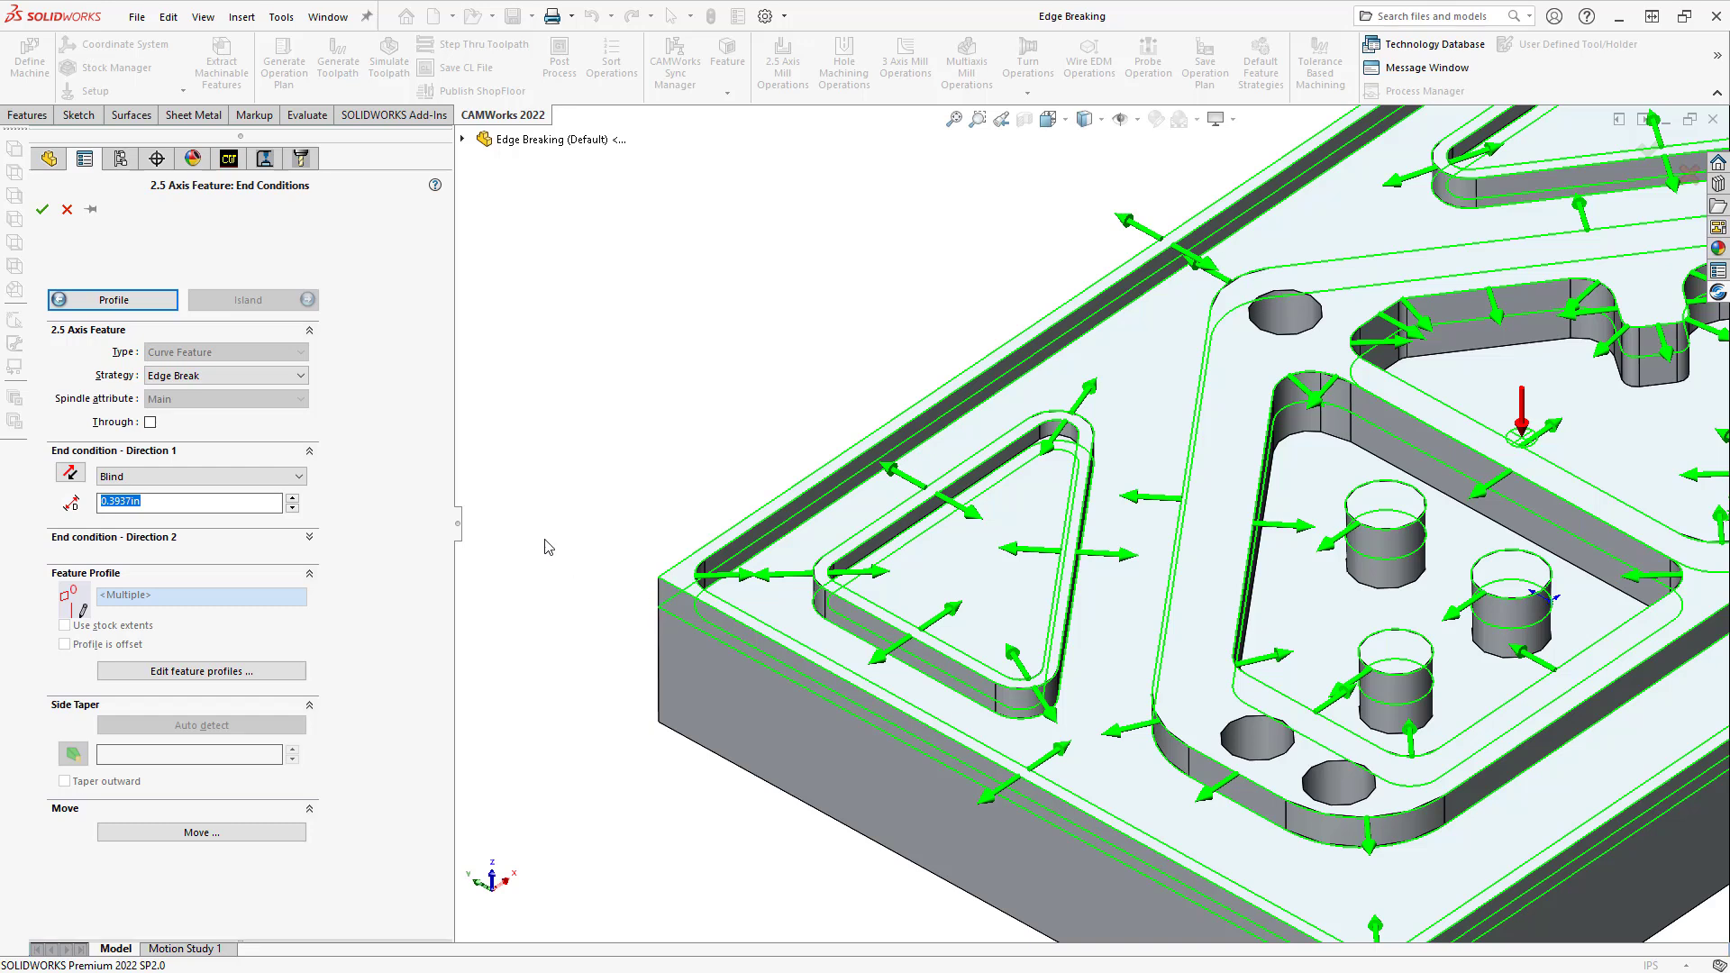
{"action": "left_click", "coordinate": [42, 209]}
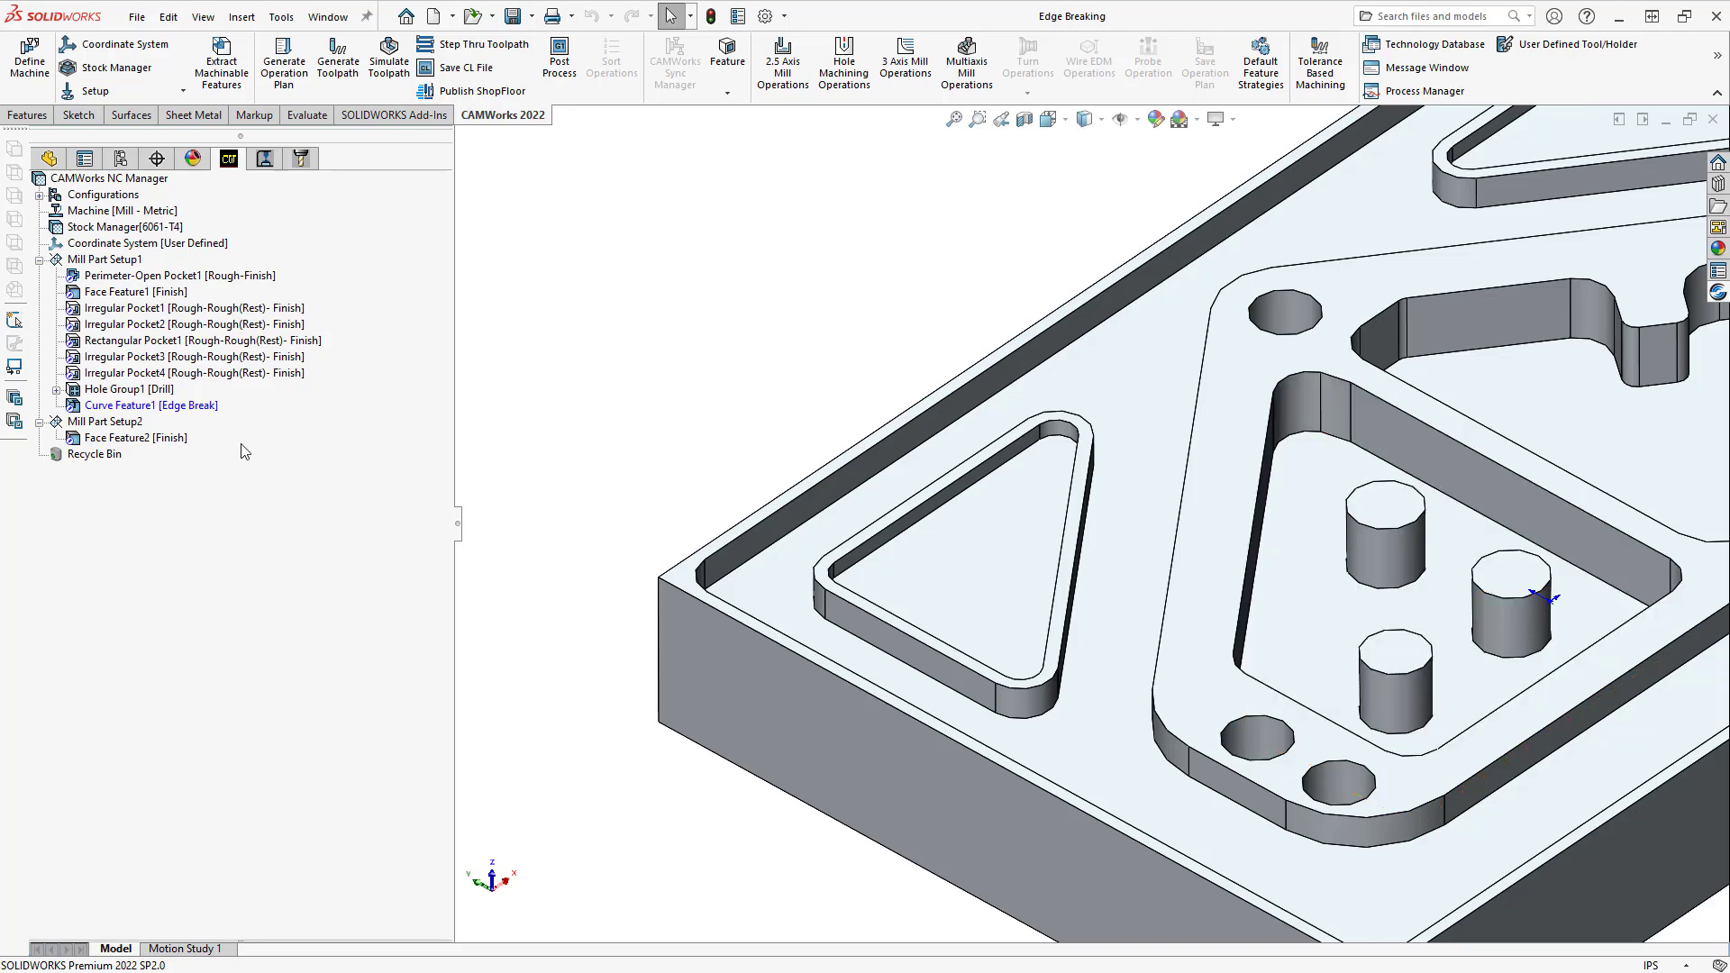
Generate the operation plan for the Edge Break curve feature and the toolpath of its 1/4 X 90 Countersink contour mill operation
{"action": "right_click", "coordinate": [187, 407]}
{"action": "left_click", "coordinate": [257, 500]}
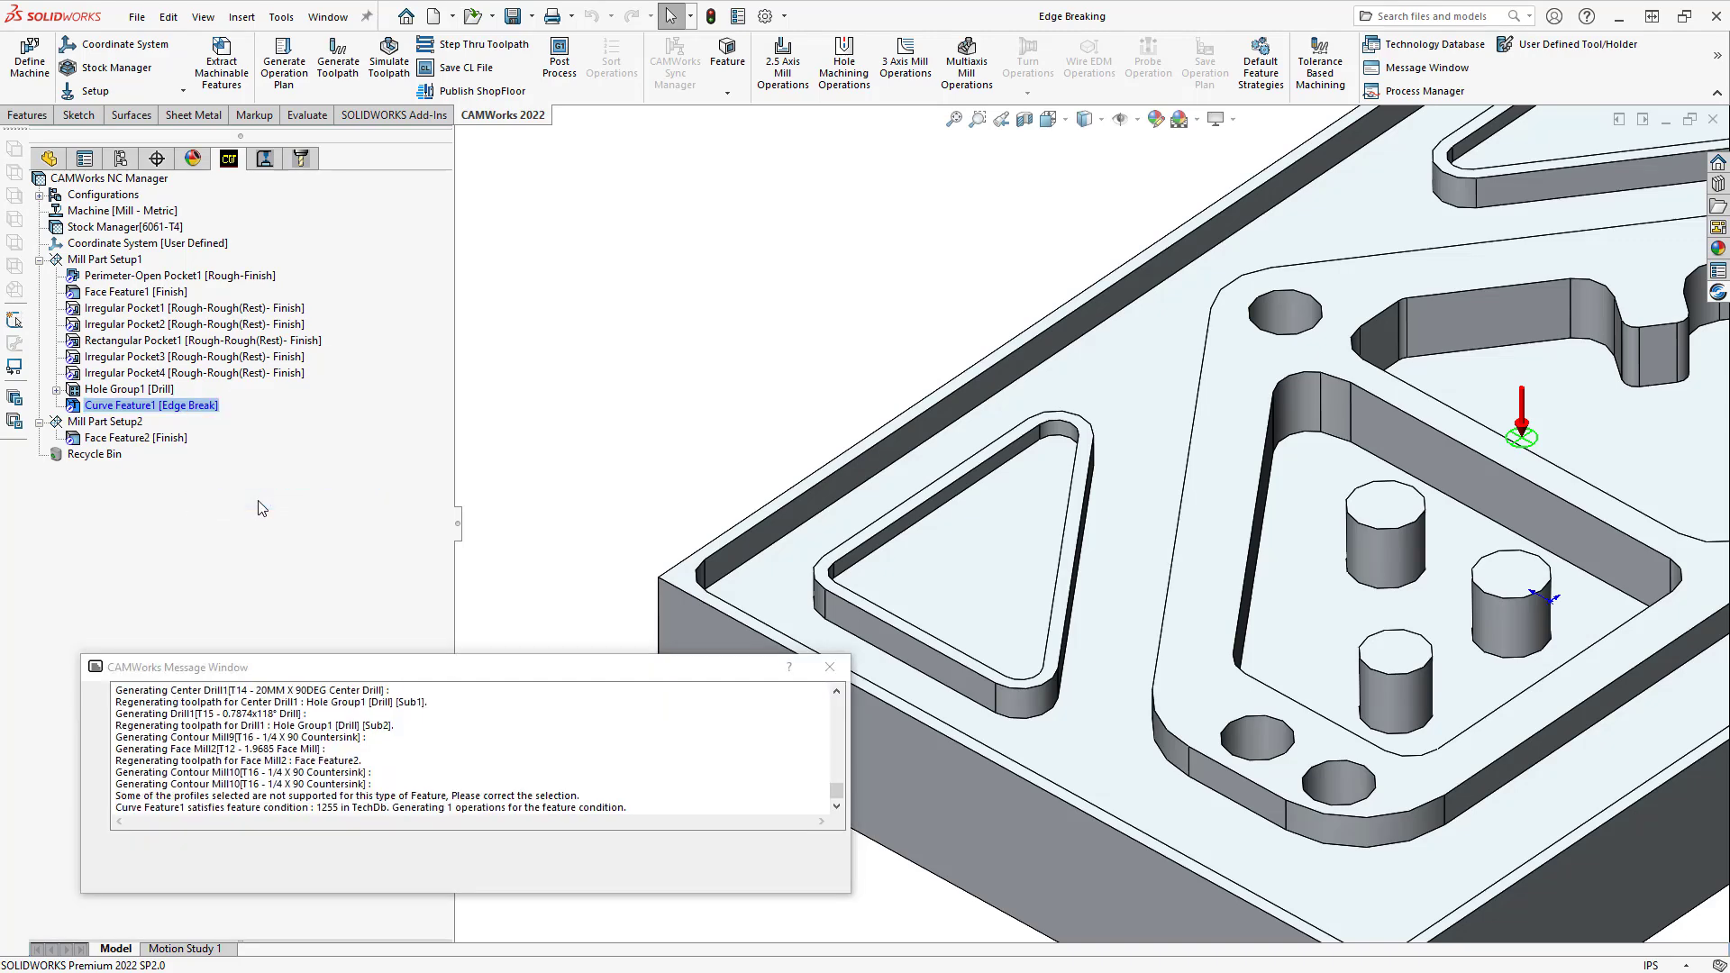
{"action": "mouse_move", "coordinate": [144, 601]}
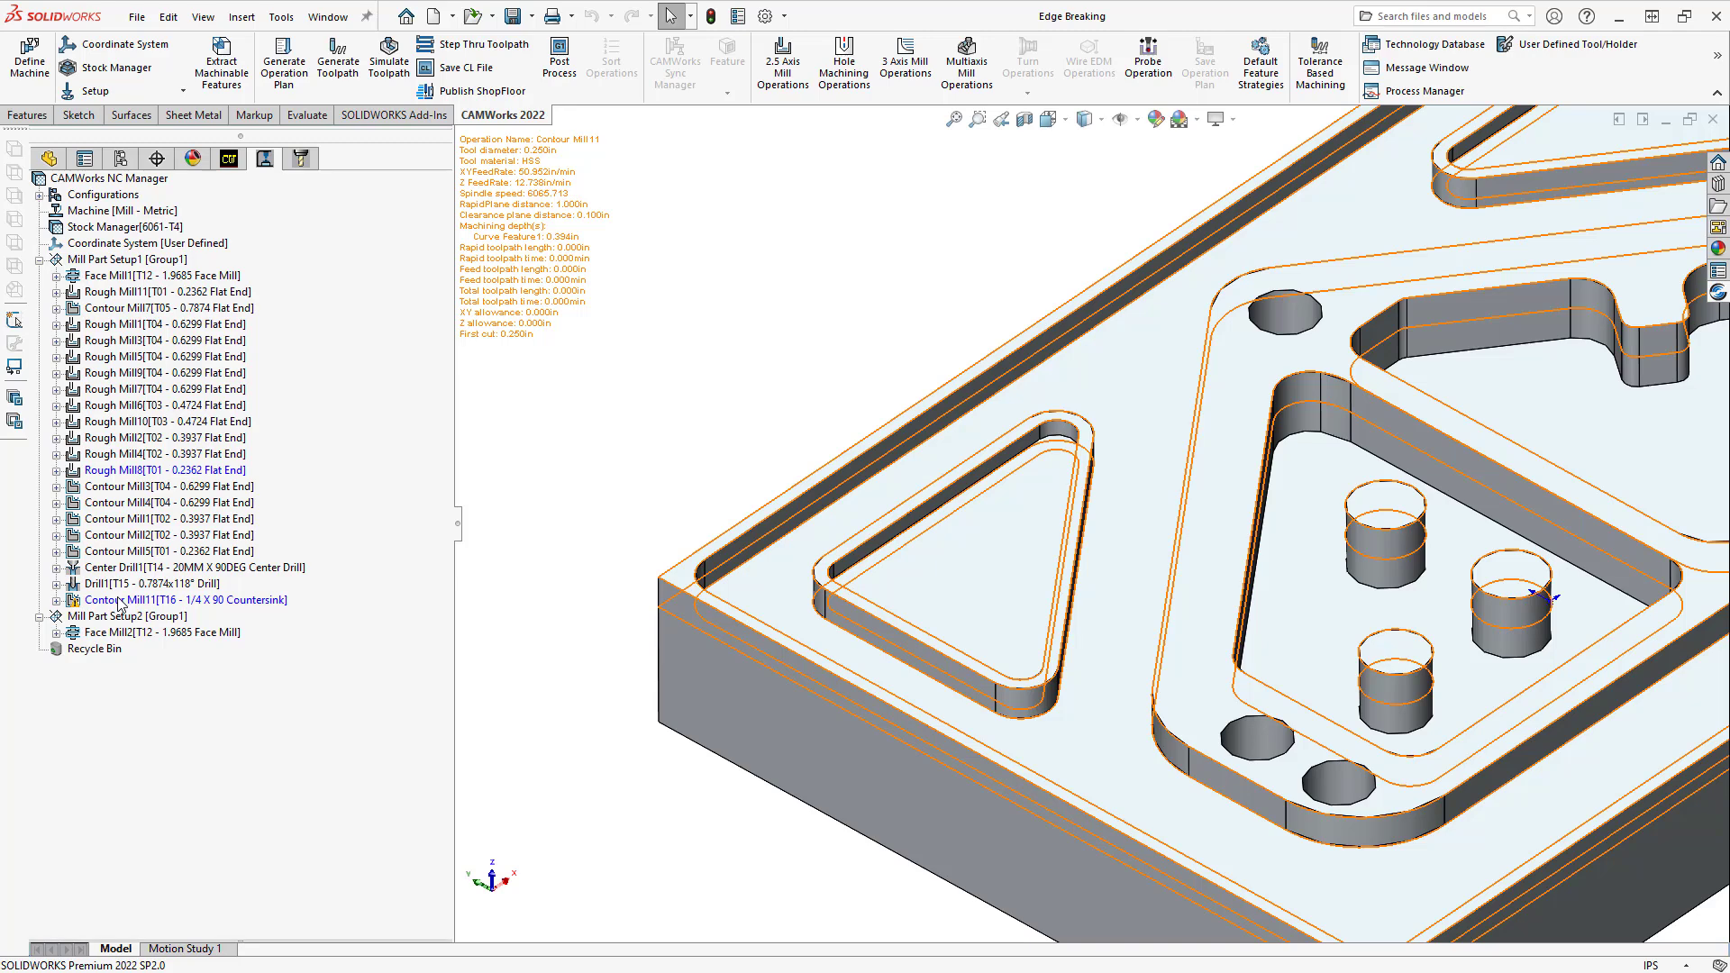
{"action": "right_click", "coordinate": [119, 601]}
{"action": "left_click", "coordinate": [202, 91]}
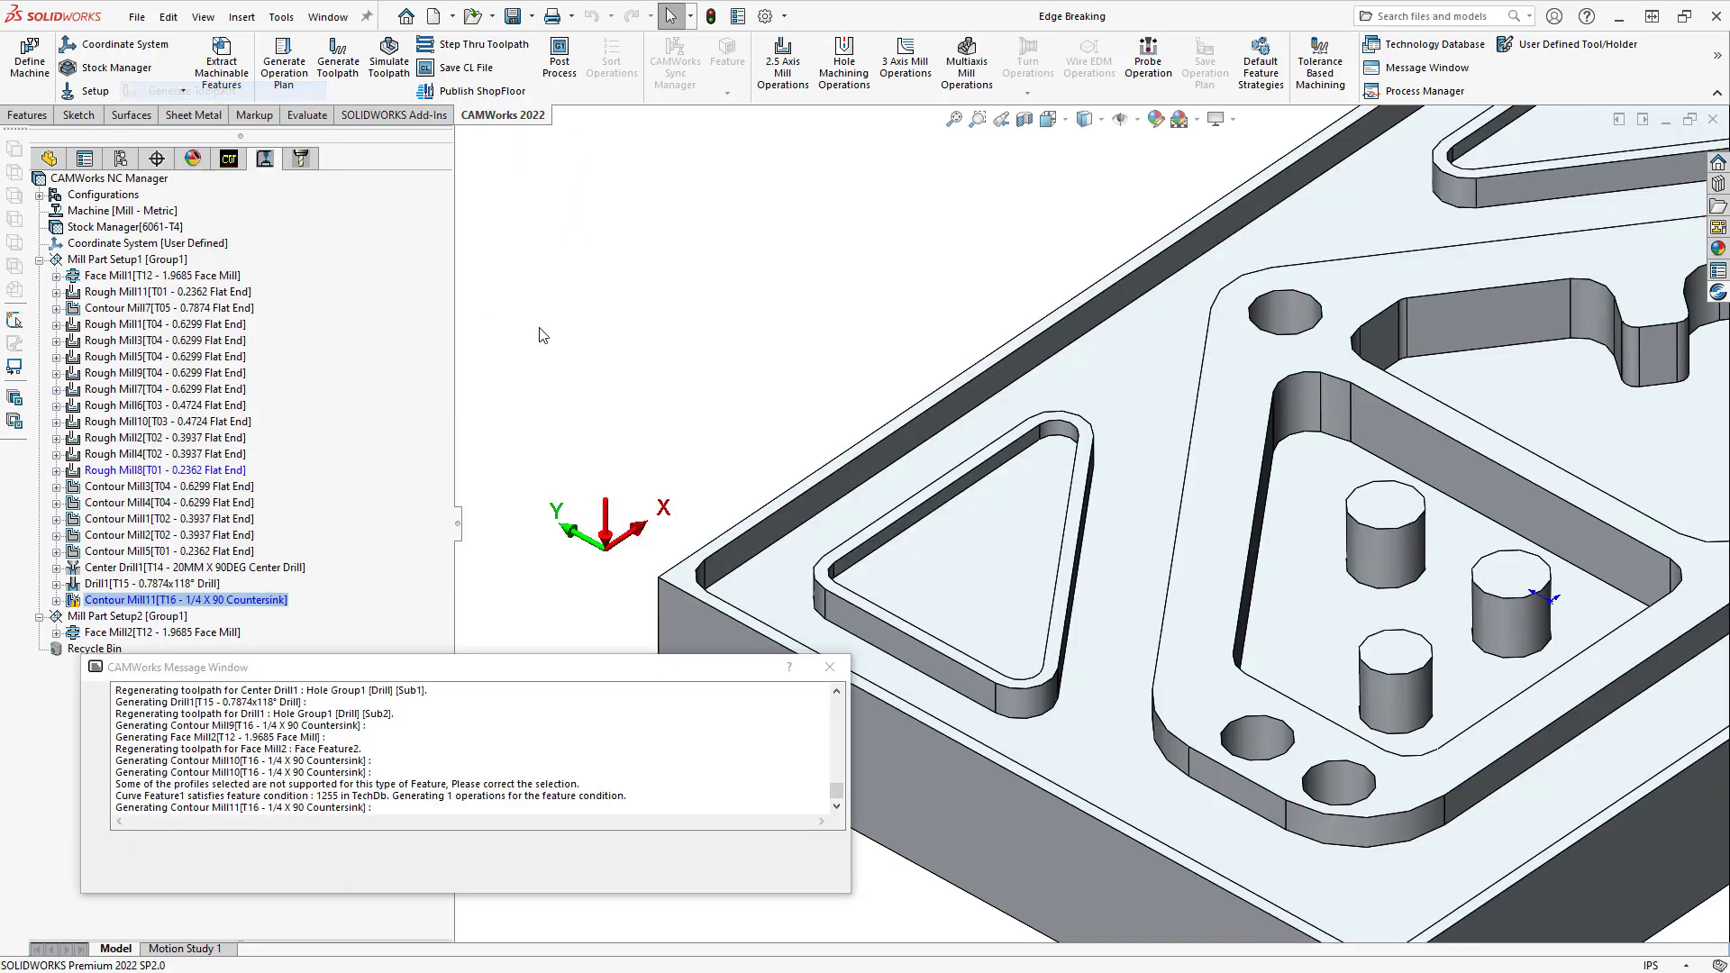
{"action": "left_click", "coordinate": [178, 604]}
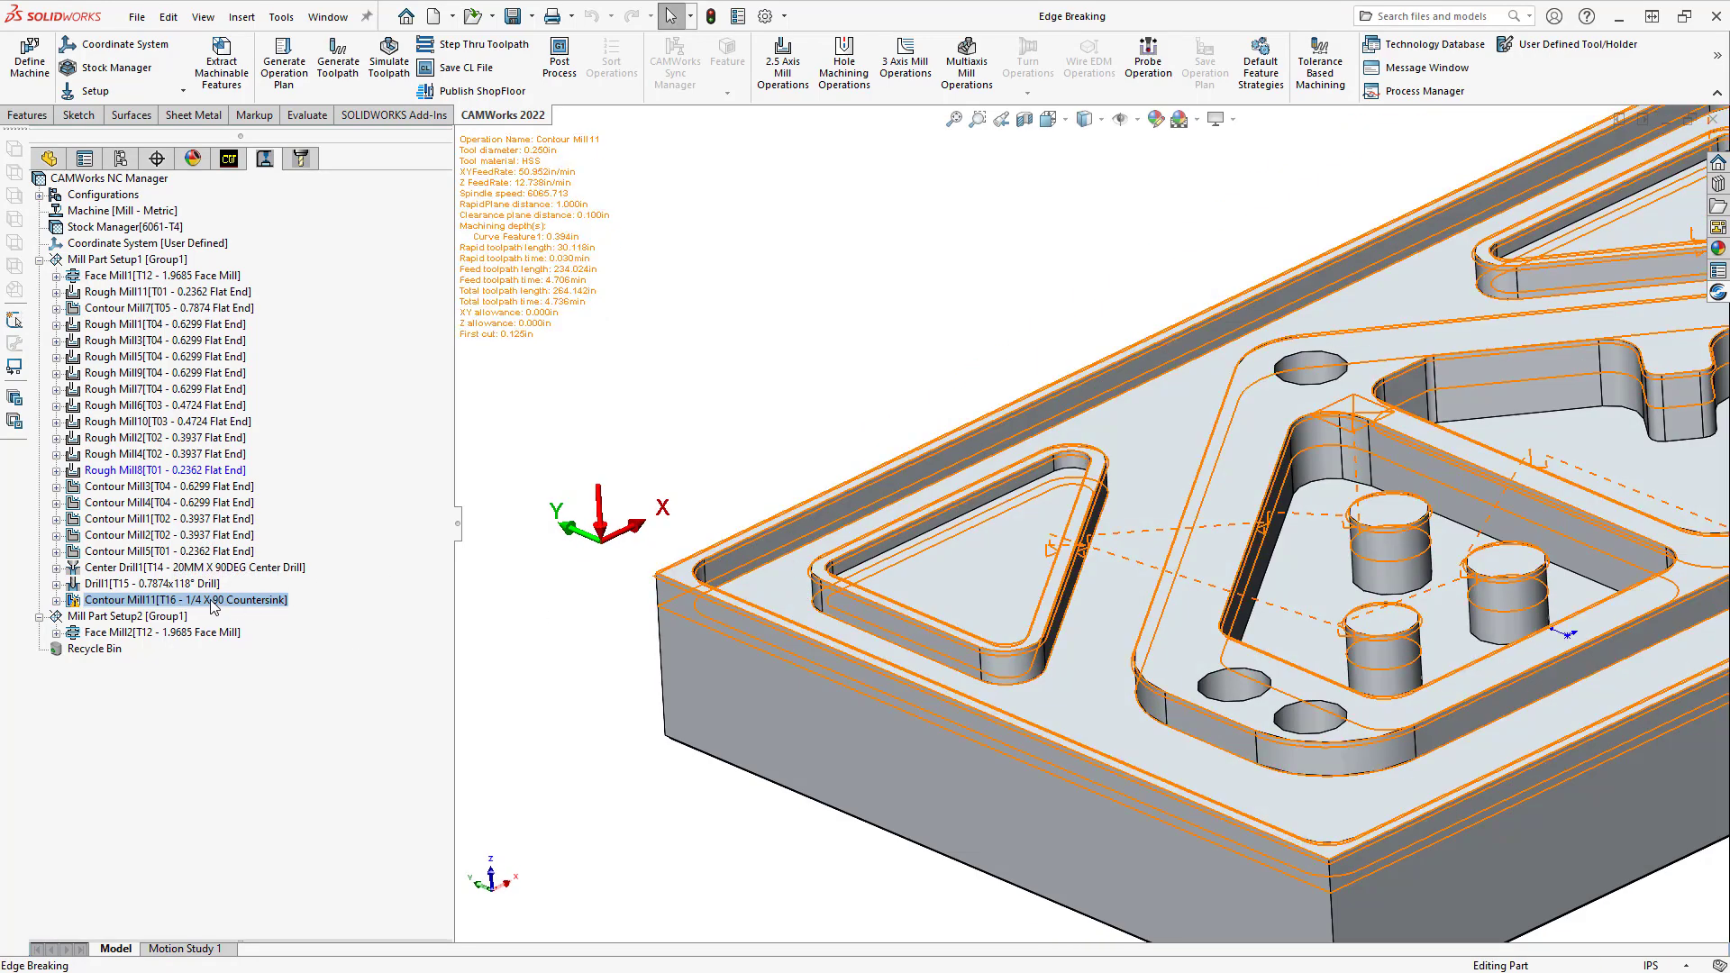
Simulate the edge-breaking toolpath, examine the cut corner edges against the design part, and close the simulation
{"action": "right_click", "coordinate": [211, 601]}
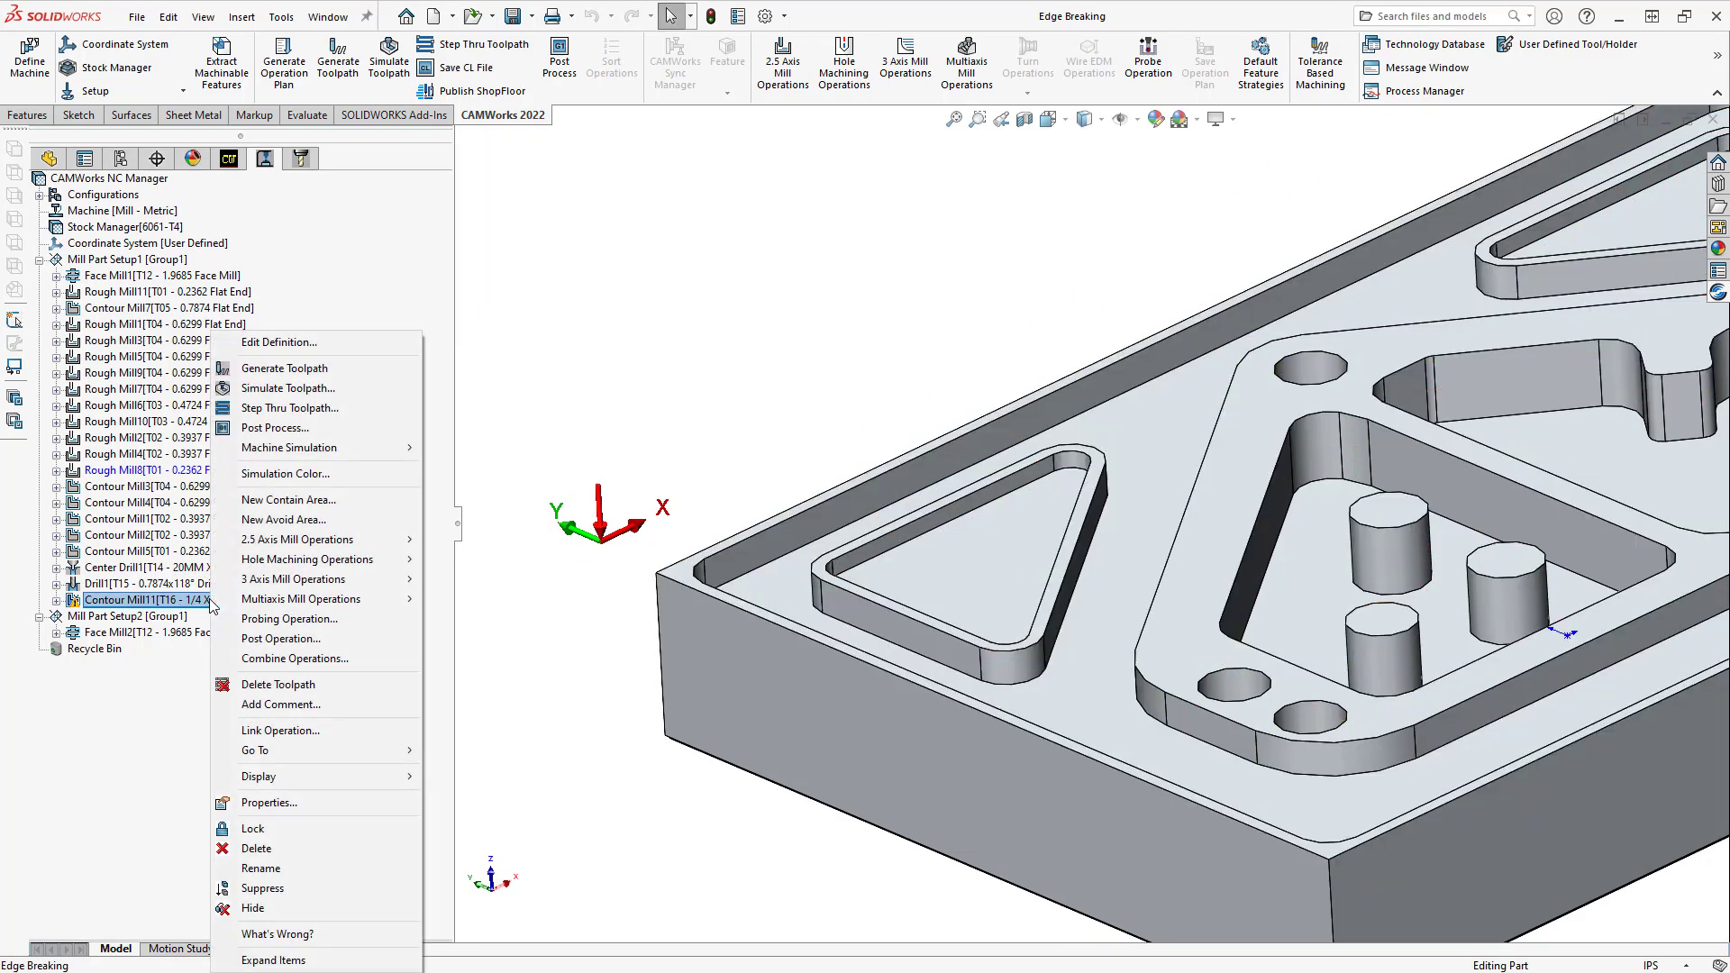
{"action": "left_click", "coordinate": [288, 389]}
{"action": "left_click", "coordinate": [285, 339]}
{"action": "left_click", "coordinate": [285, 365]}
{"action": "left_click", "coordinate": [100, 405]}
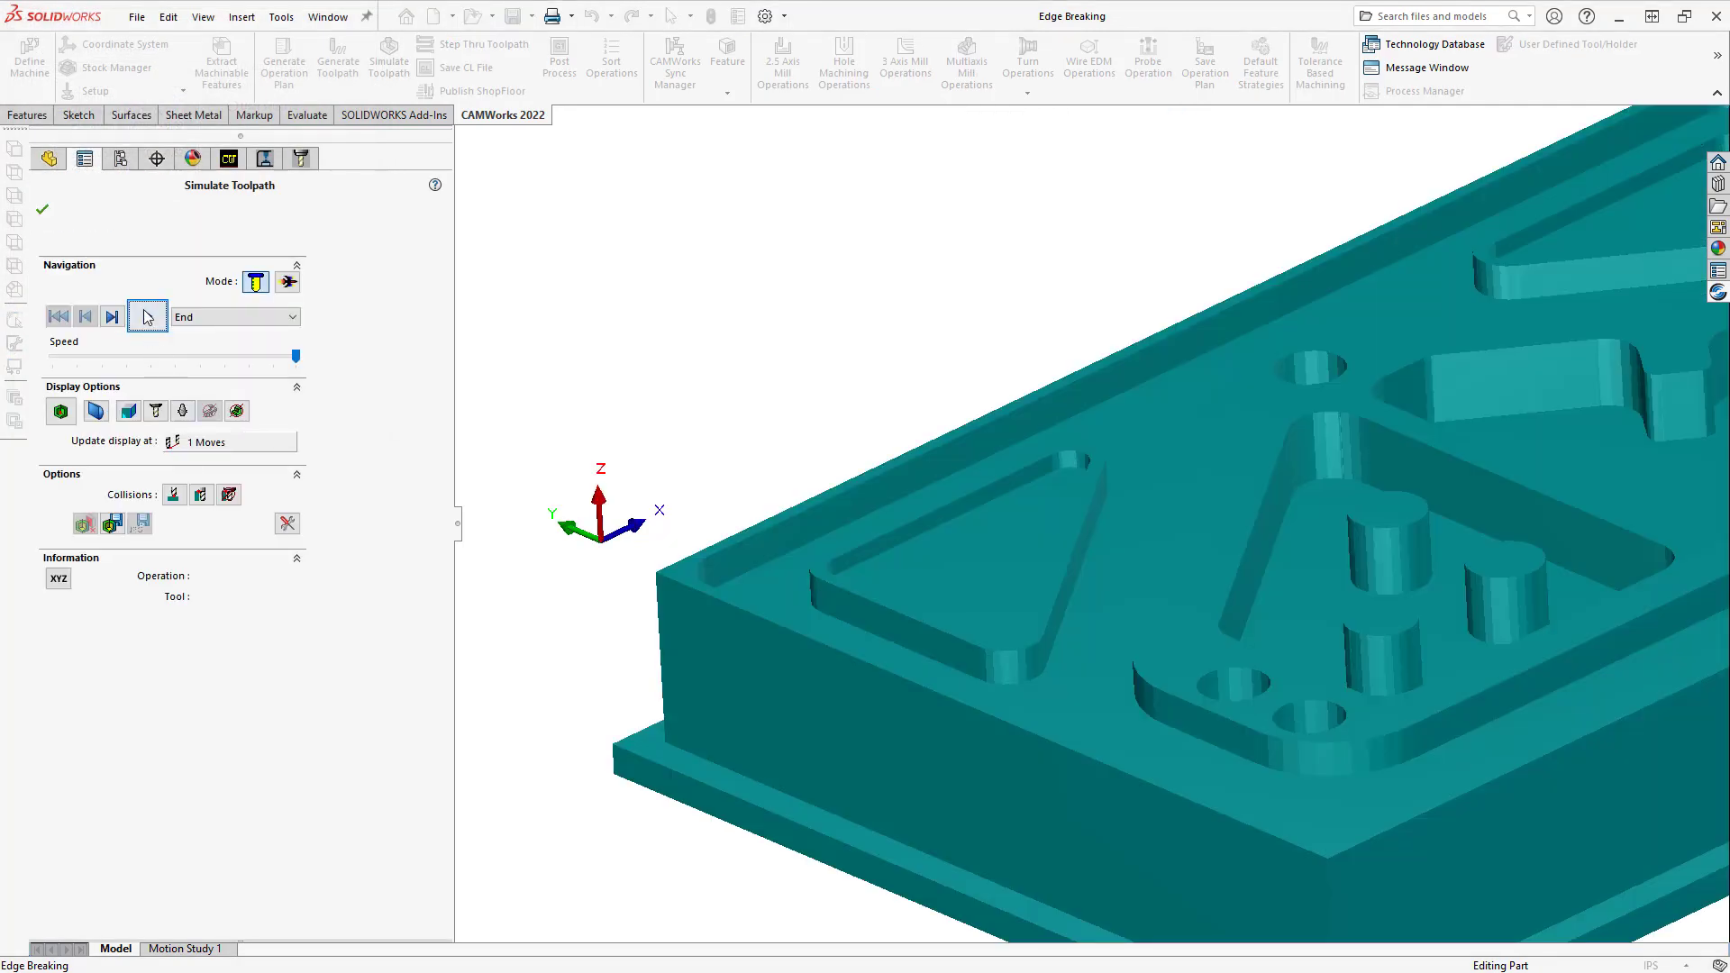
{"action": "left_click", "coordinate": [147, 315]}
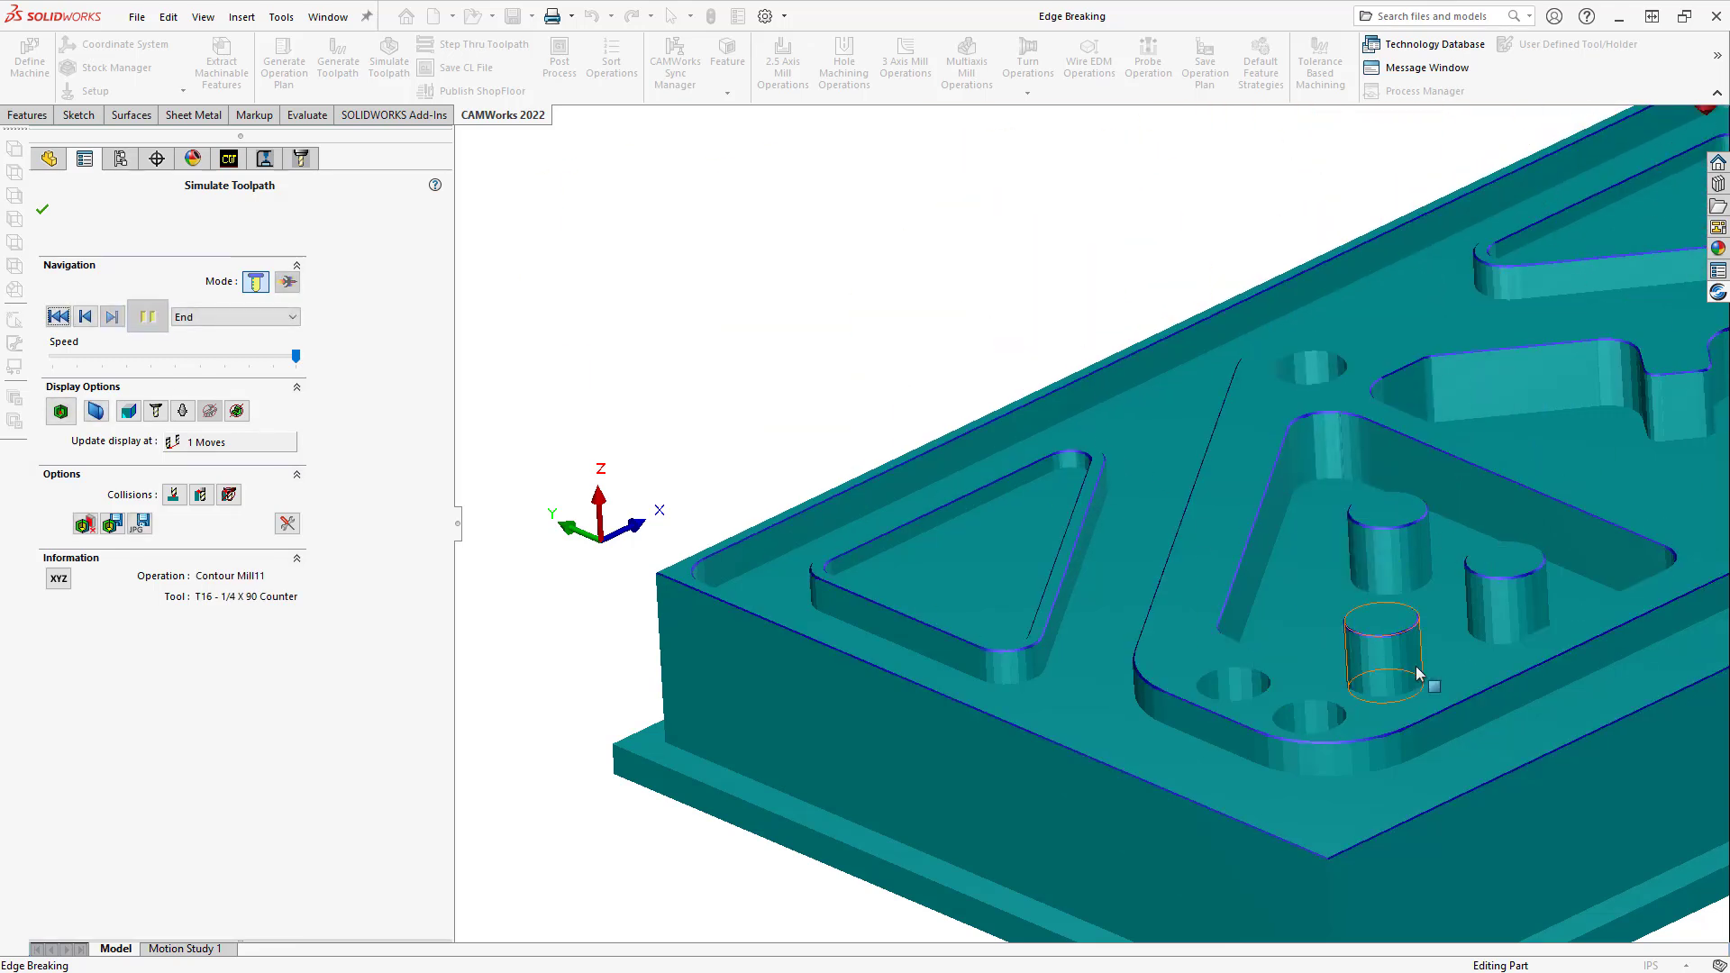
{"action": "scroll", "coordinate": [688, 597], "scroll_direction": "down", "scroll_amount": 6}
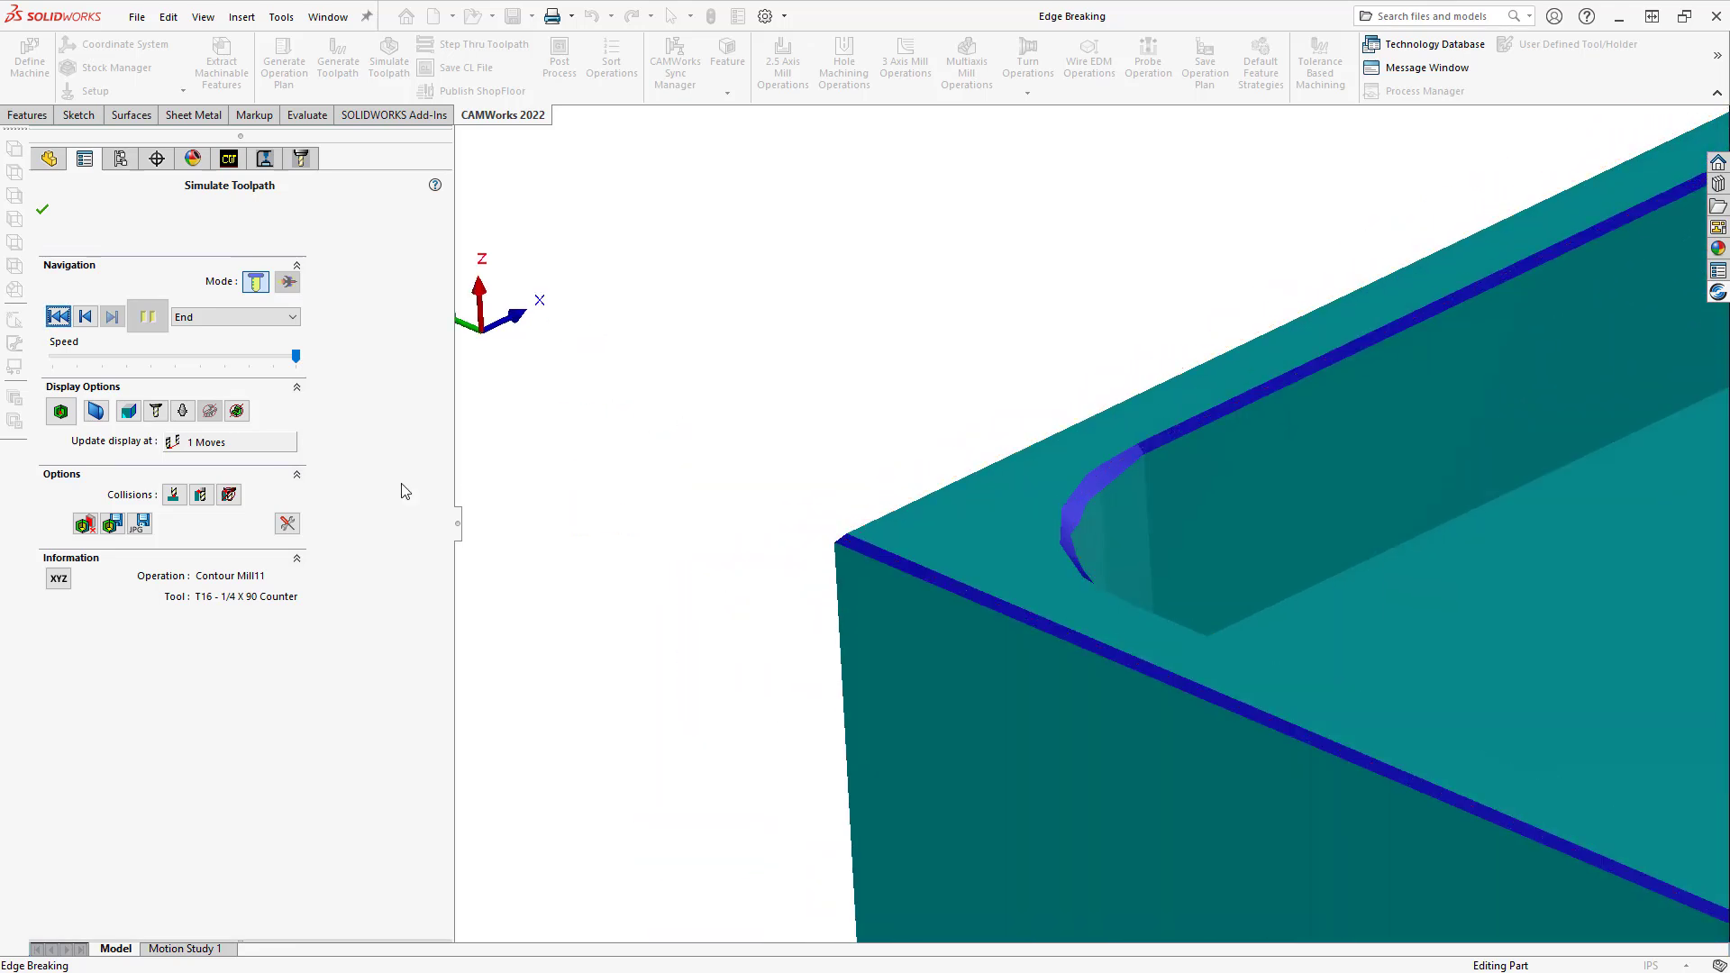
{"action": "left_click", "coordinate": [61, 413]}
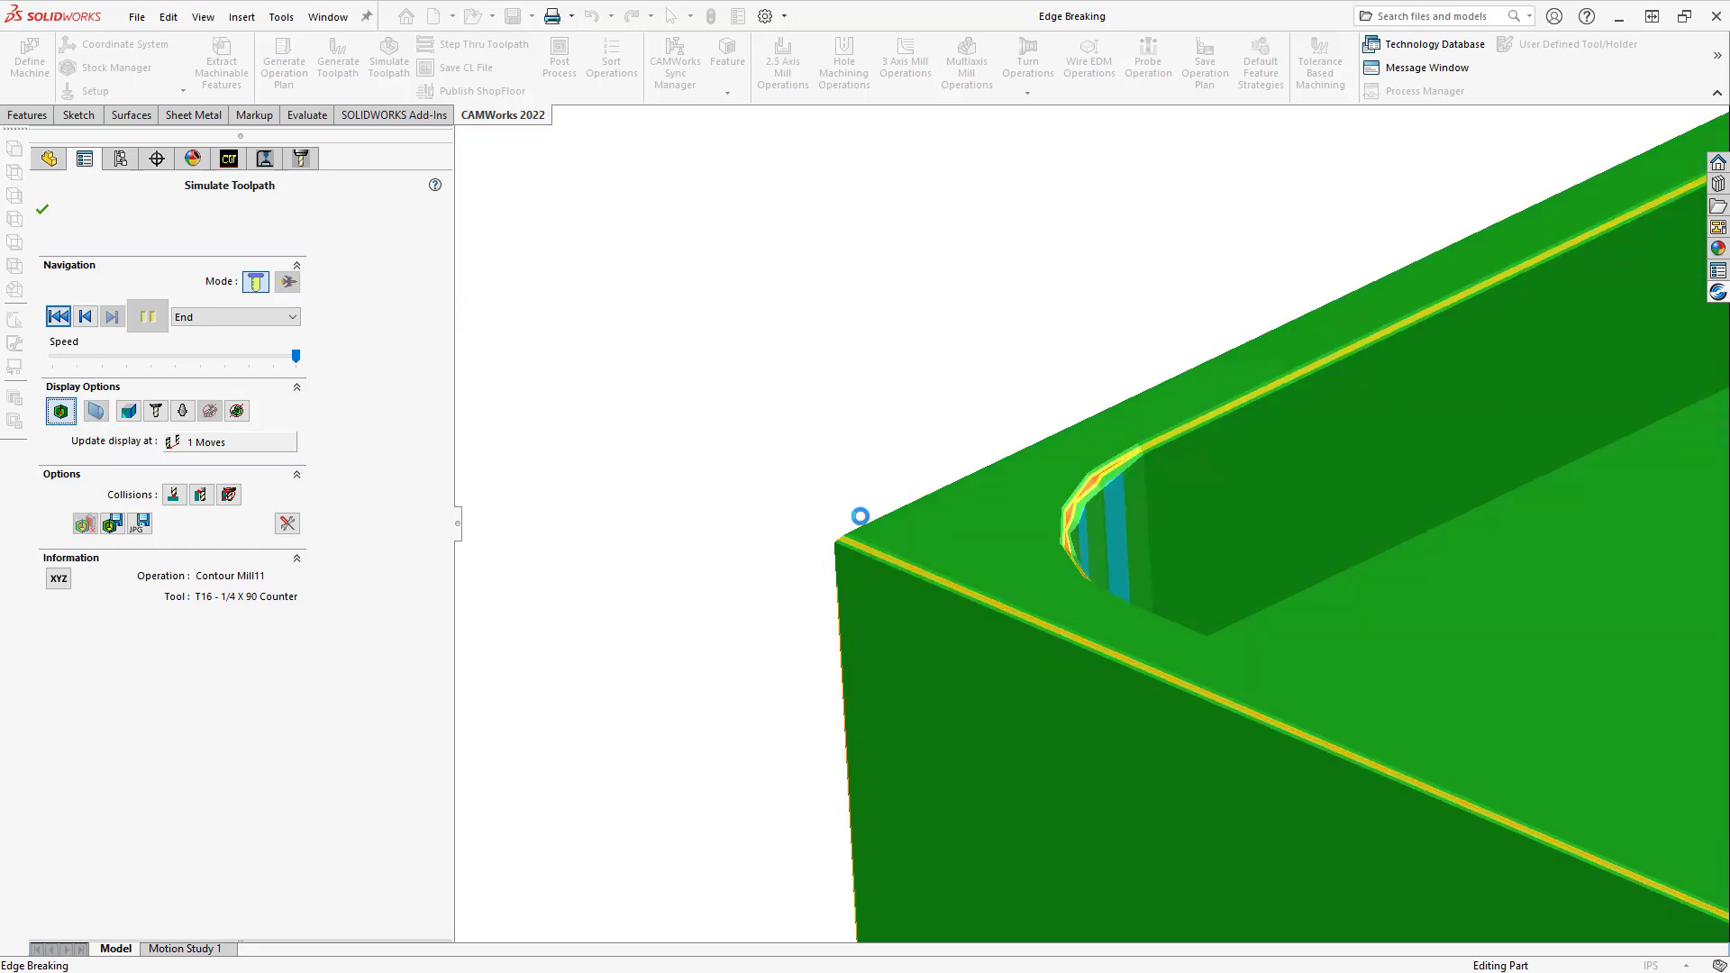
{"action": "left_click", "coordinate": [43, 209]}
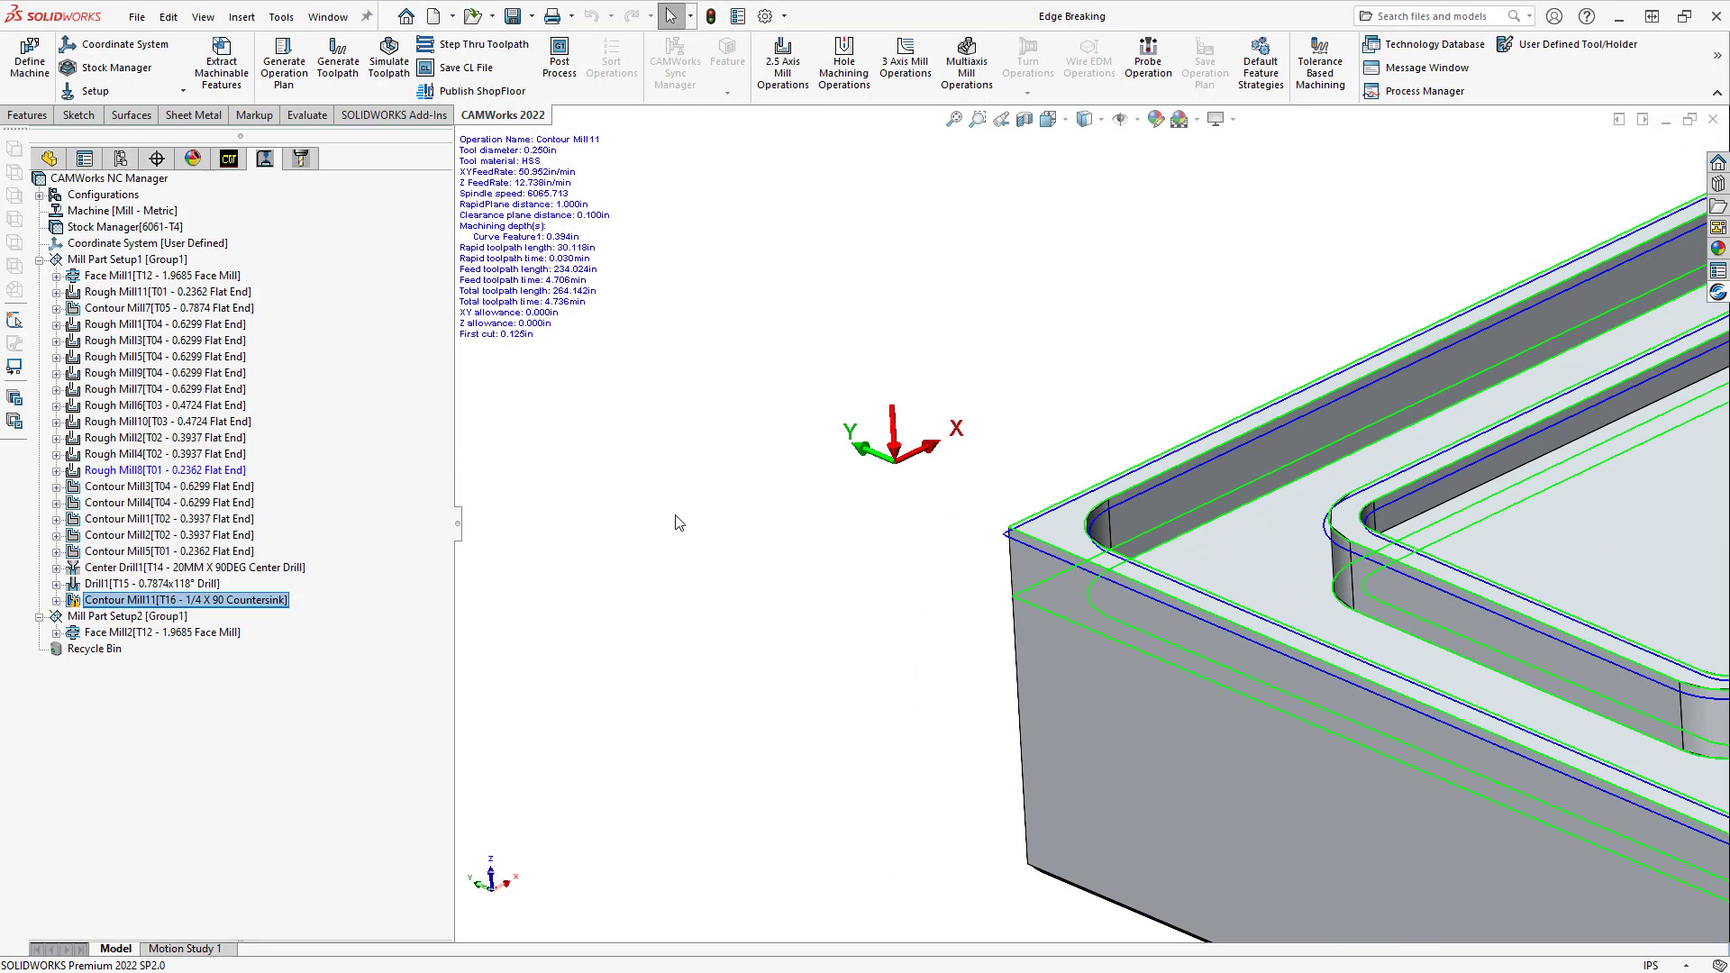
Start a 2.5 Axis curve feature from Face Feature2 in Mill Part Setup2 and try to auto-select its edges for chamfering
{"action": "scroll", "coordinate": [1095, 523], "scroll_direction": "up", "scroll_amount": 5}
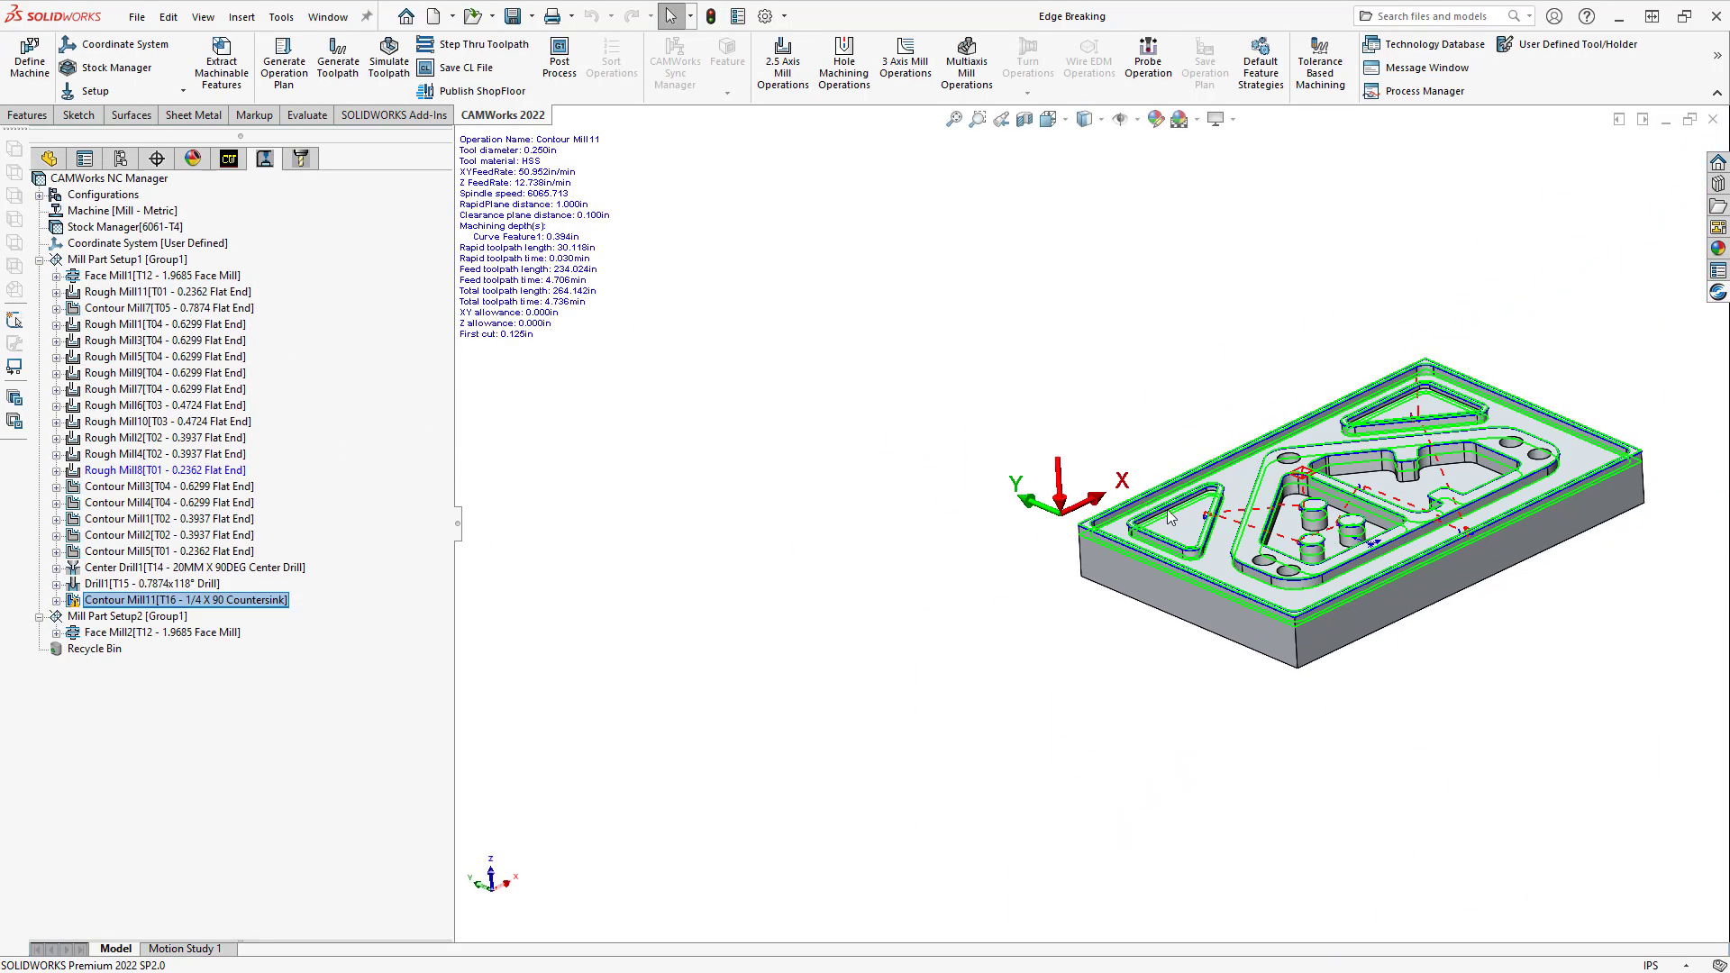
{"action": "middle_click_drag", "start_coordinate": [1386, 618], "coordinate": [1341, 533]}
{"action": "scroll", "coordinate": [1294, 539], "scroll_direction": "down", "scroll_amount": 2}
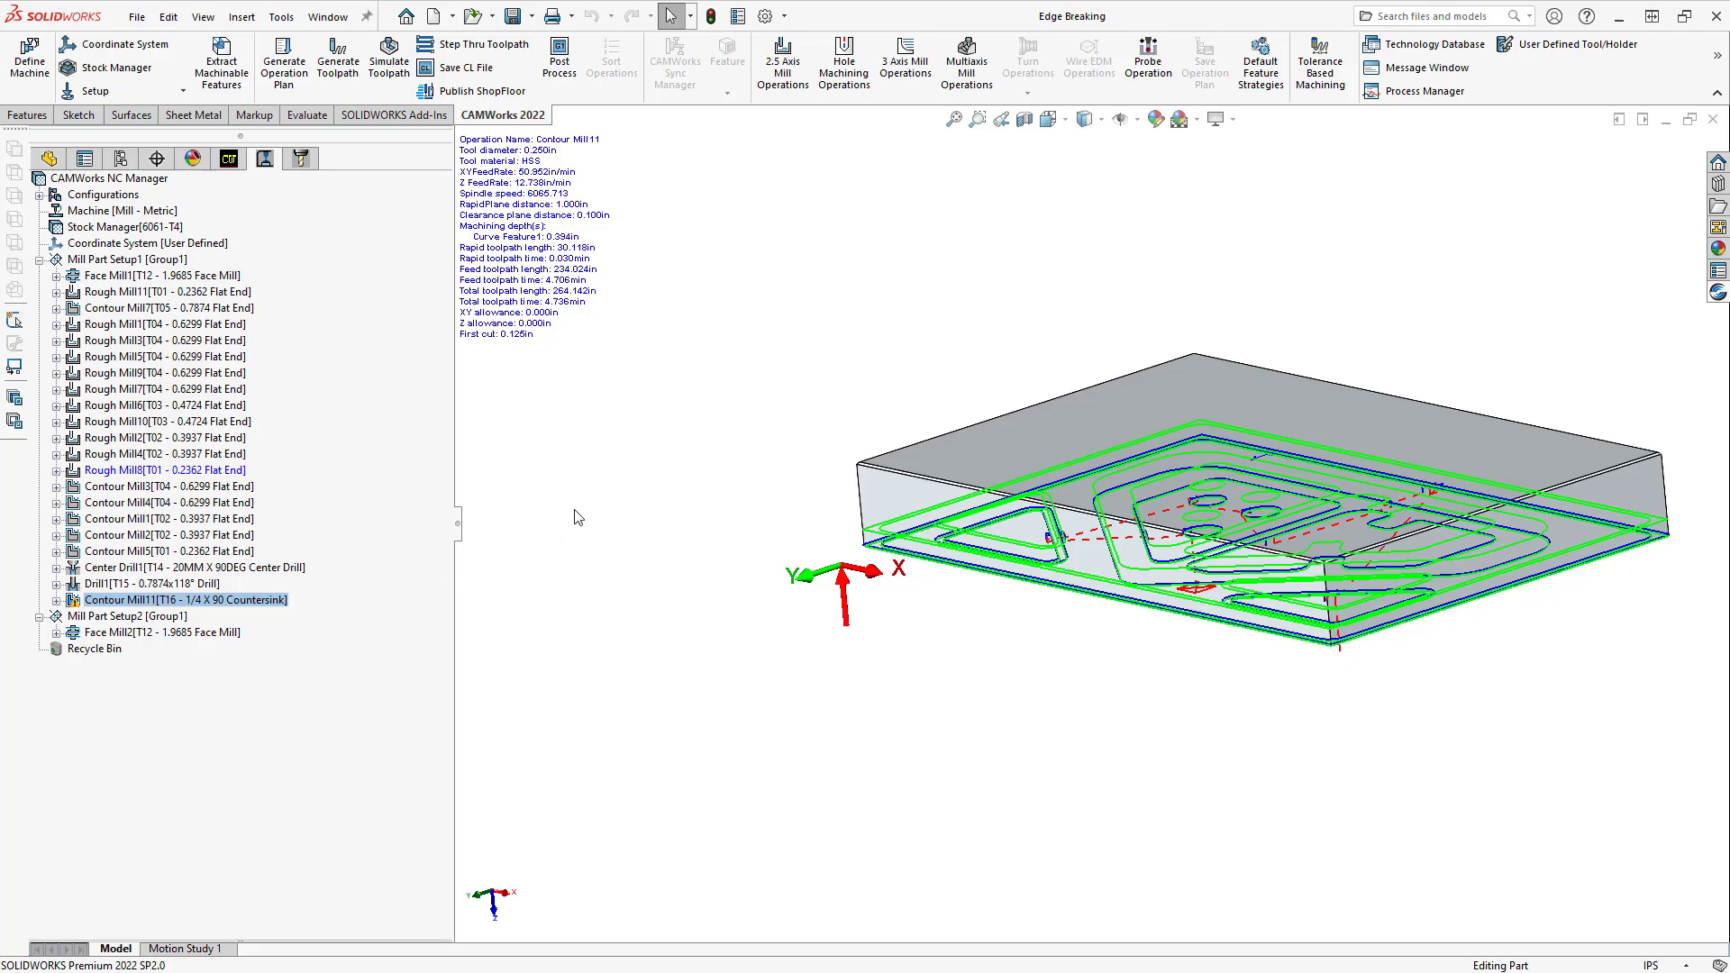
{"action": "scroll", "coordinate": [806, 458], "scroll_direction": "down", "scroll_amount": 5}
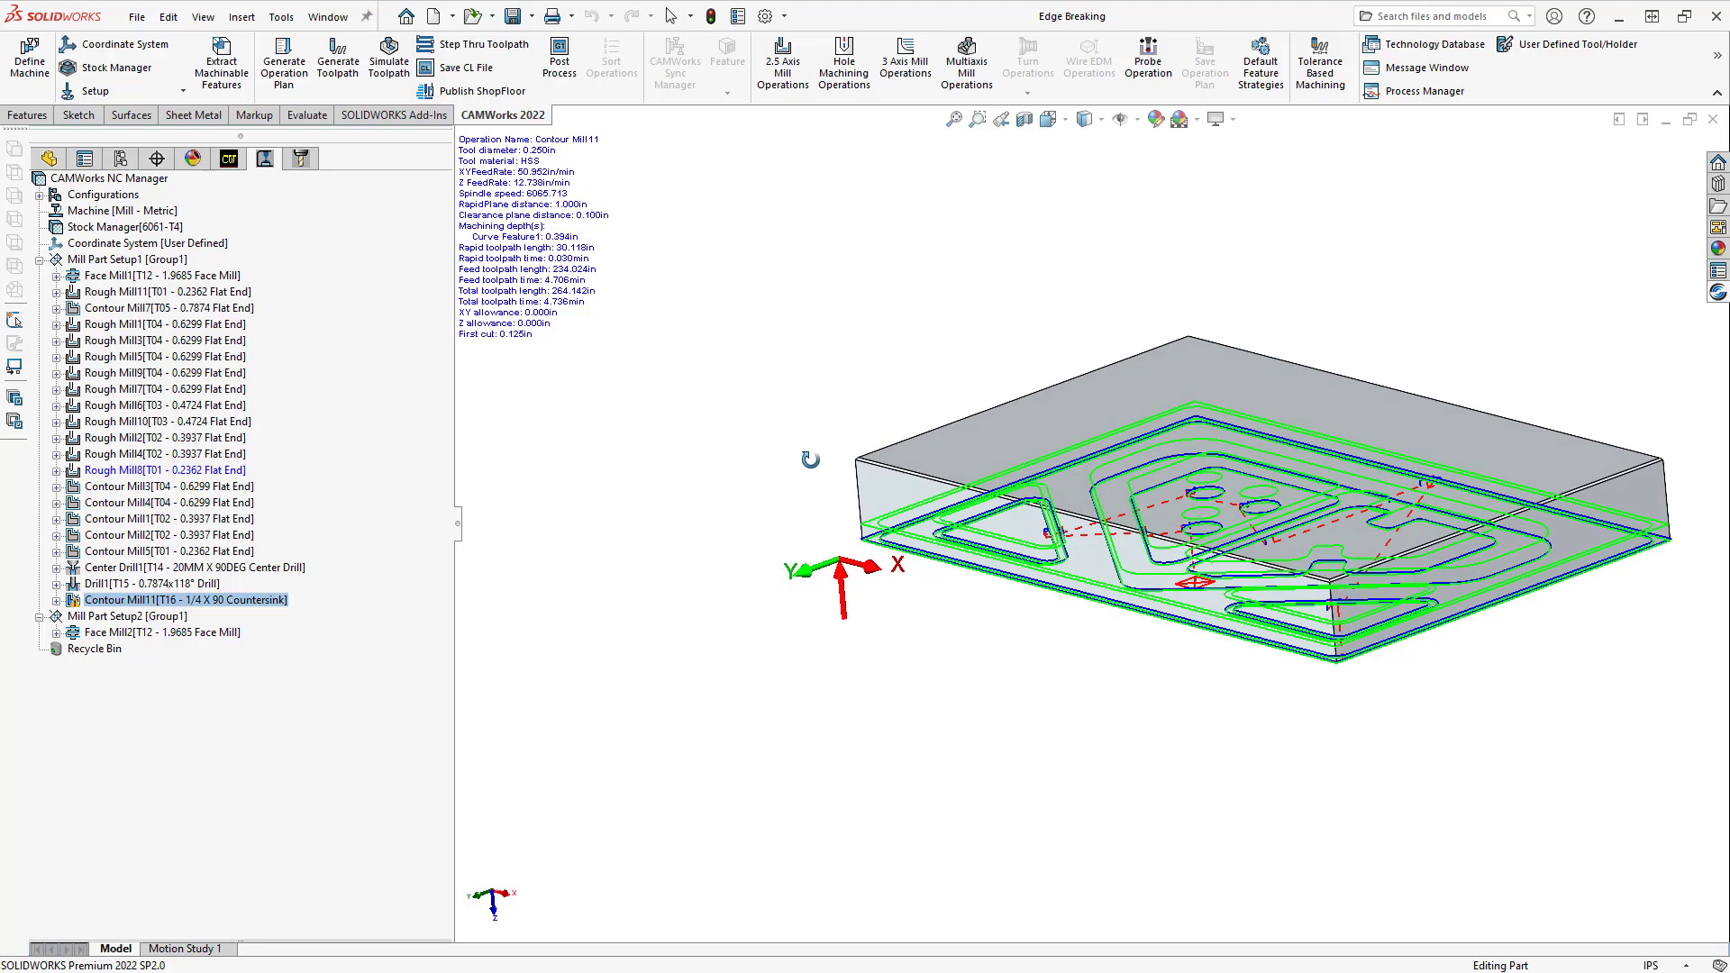
{"action": "scroll", "coordinate": [954, 484], "scroll_direction": "down", "scroll_amount": 2}
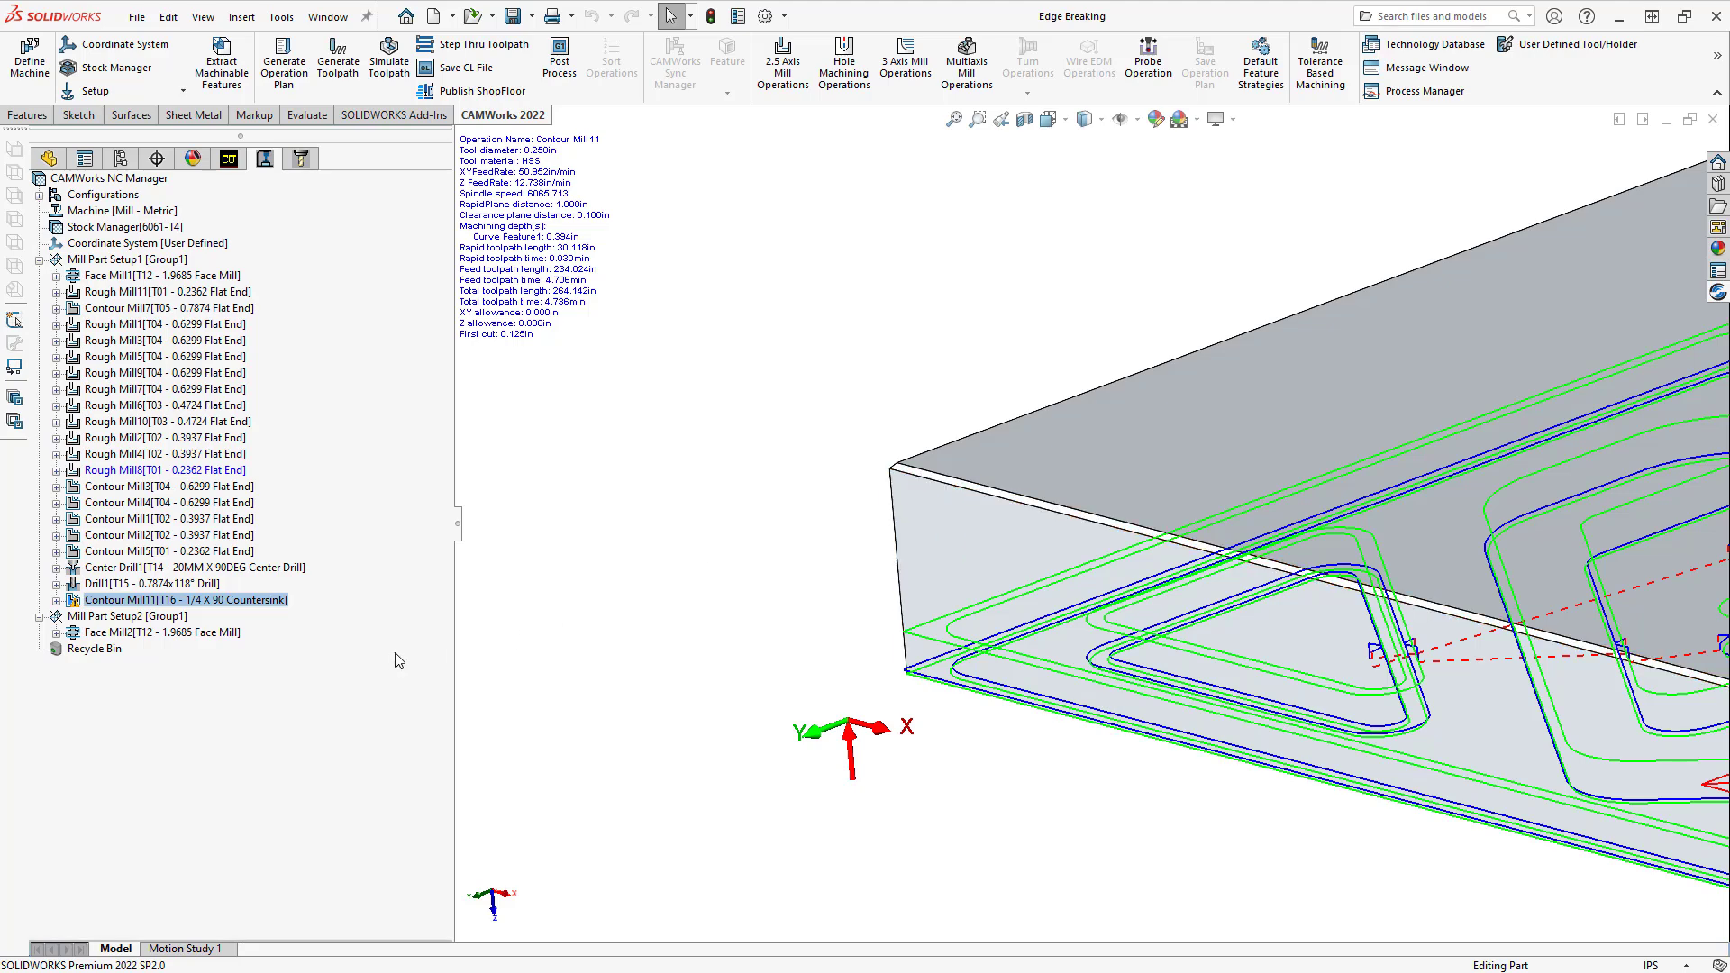
{"action": "left_click", "coordinate": [239, 160]}
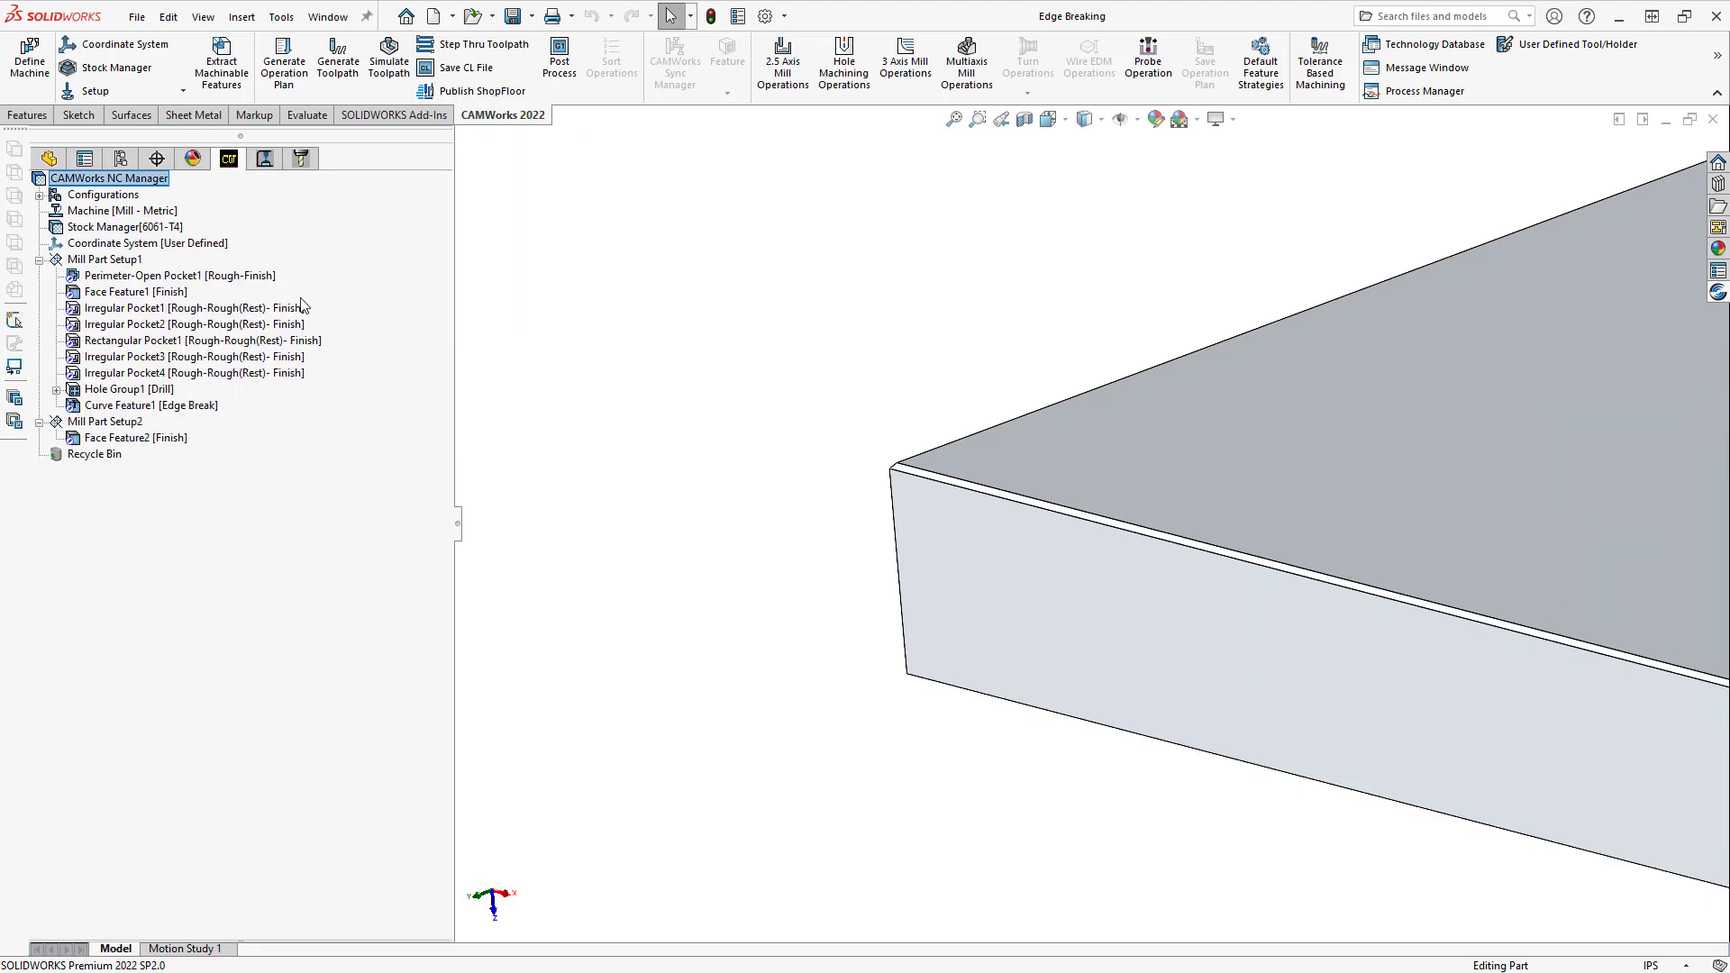
{"action": "right_click", "coordinate": [111, 439]}
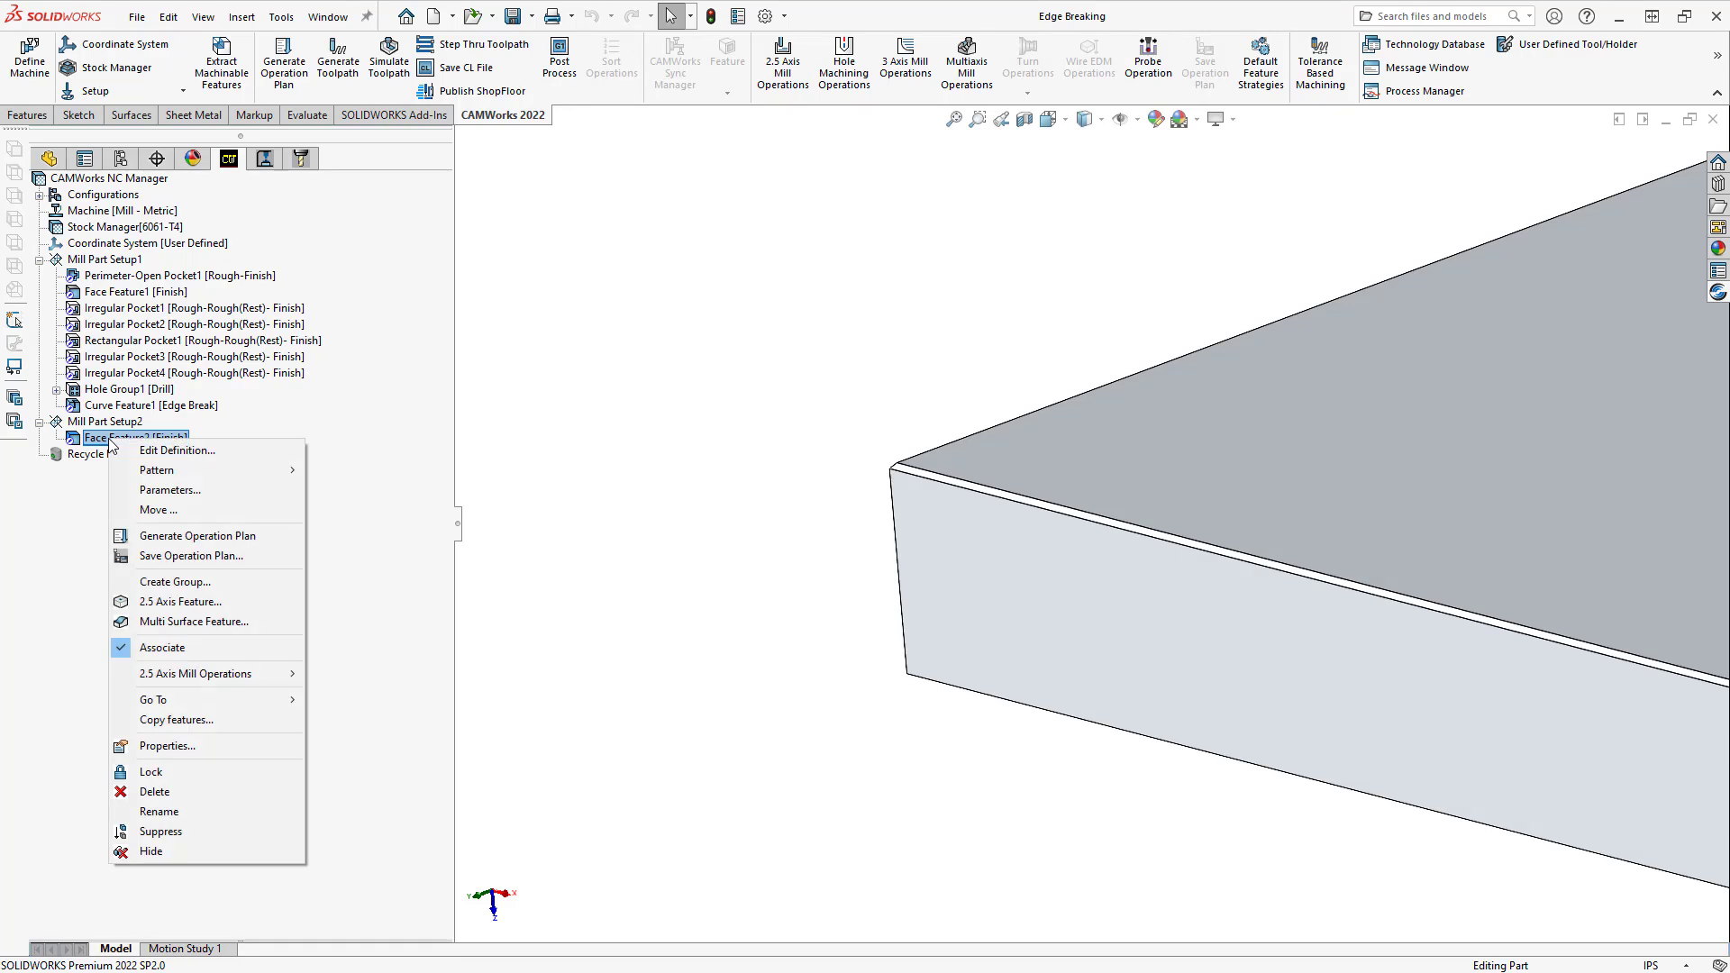
{"action": "left_click", "coordinate": [176, 602]}
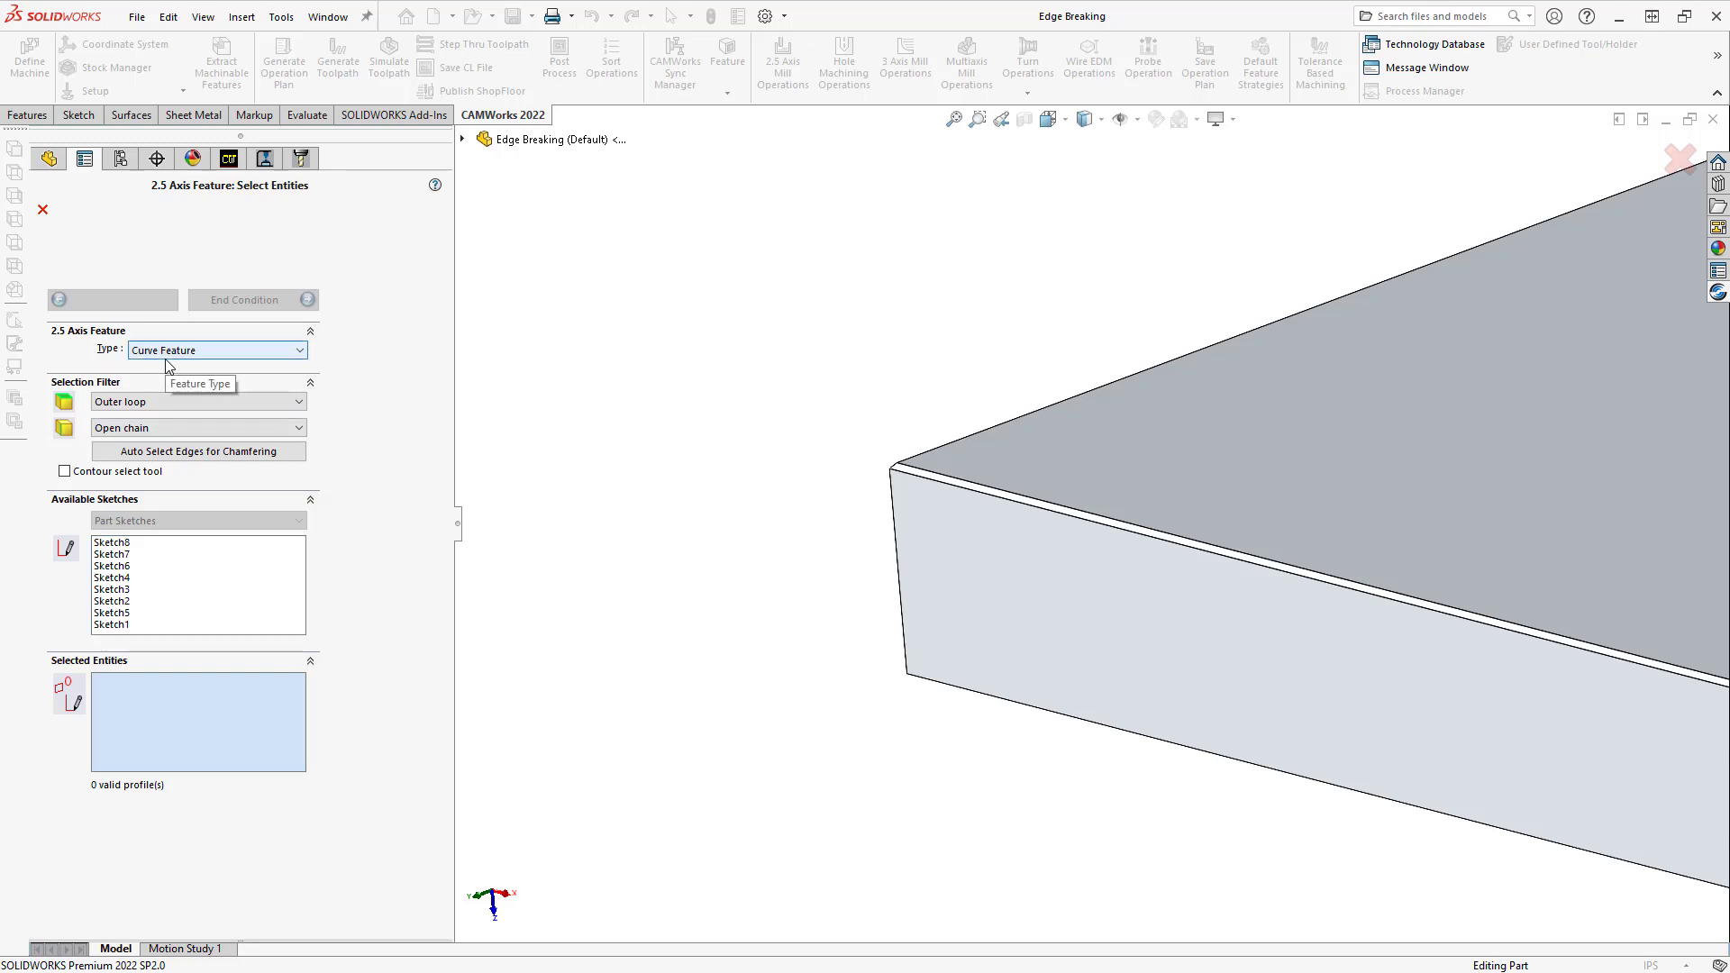
{"action": "left_click", "coordinate": [225, 458]}
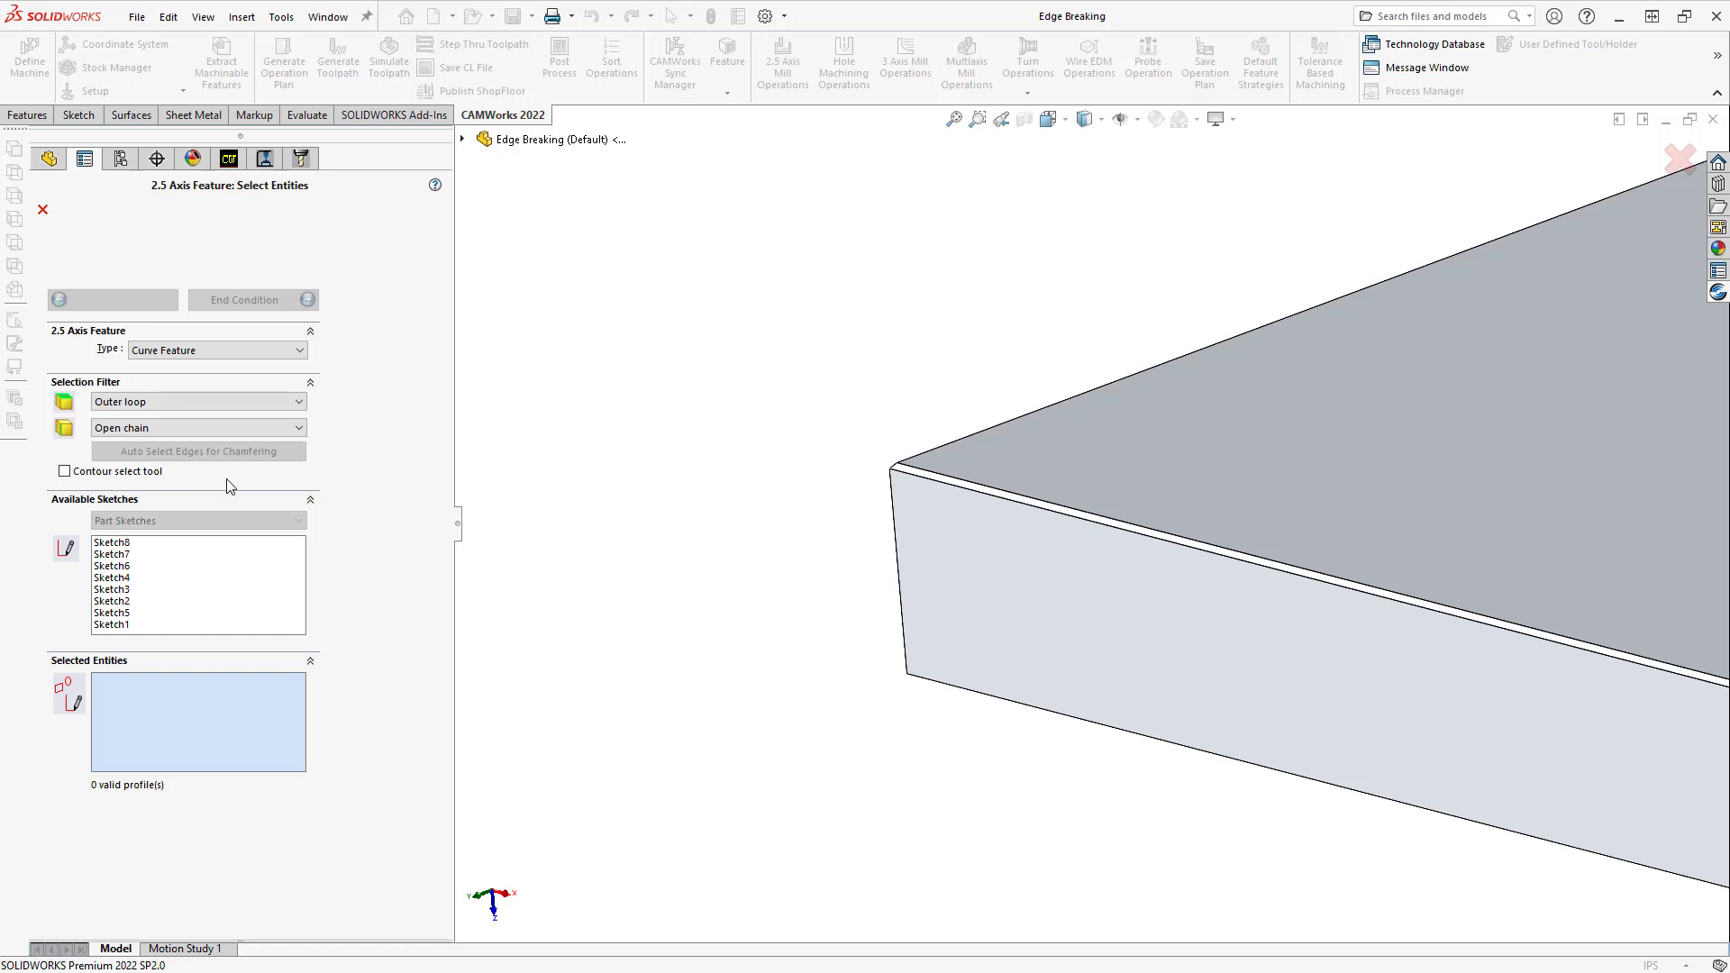
Set the edge selection filter to Convert to loop and select the inner loop of the chamfer around the part's upper face
{"action": "left_click", "coordinate": [209, 436]}
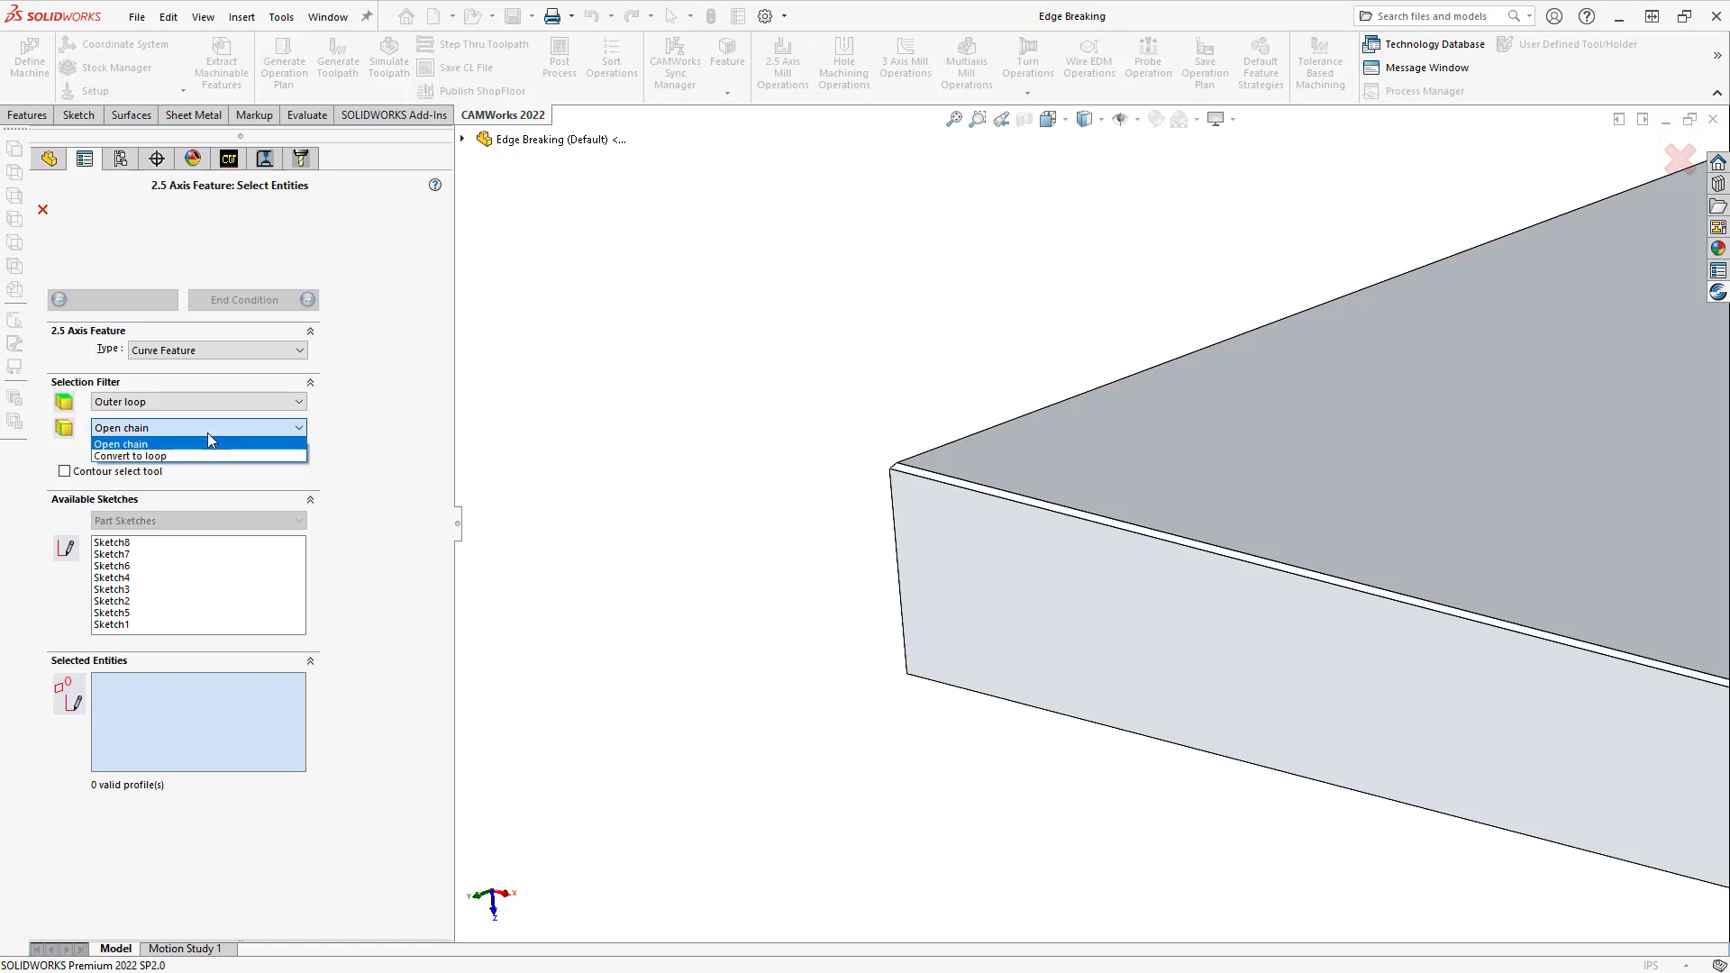
{"action": "left_click", "coordinate": [139, 455]}
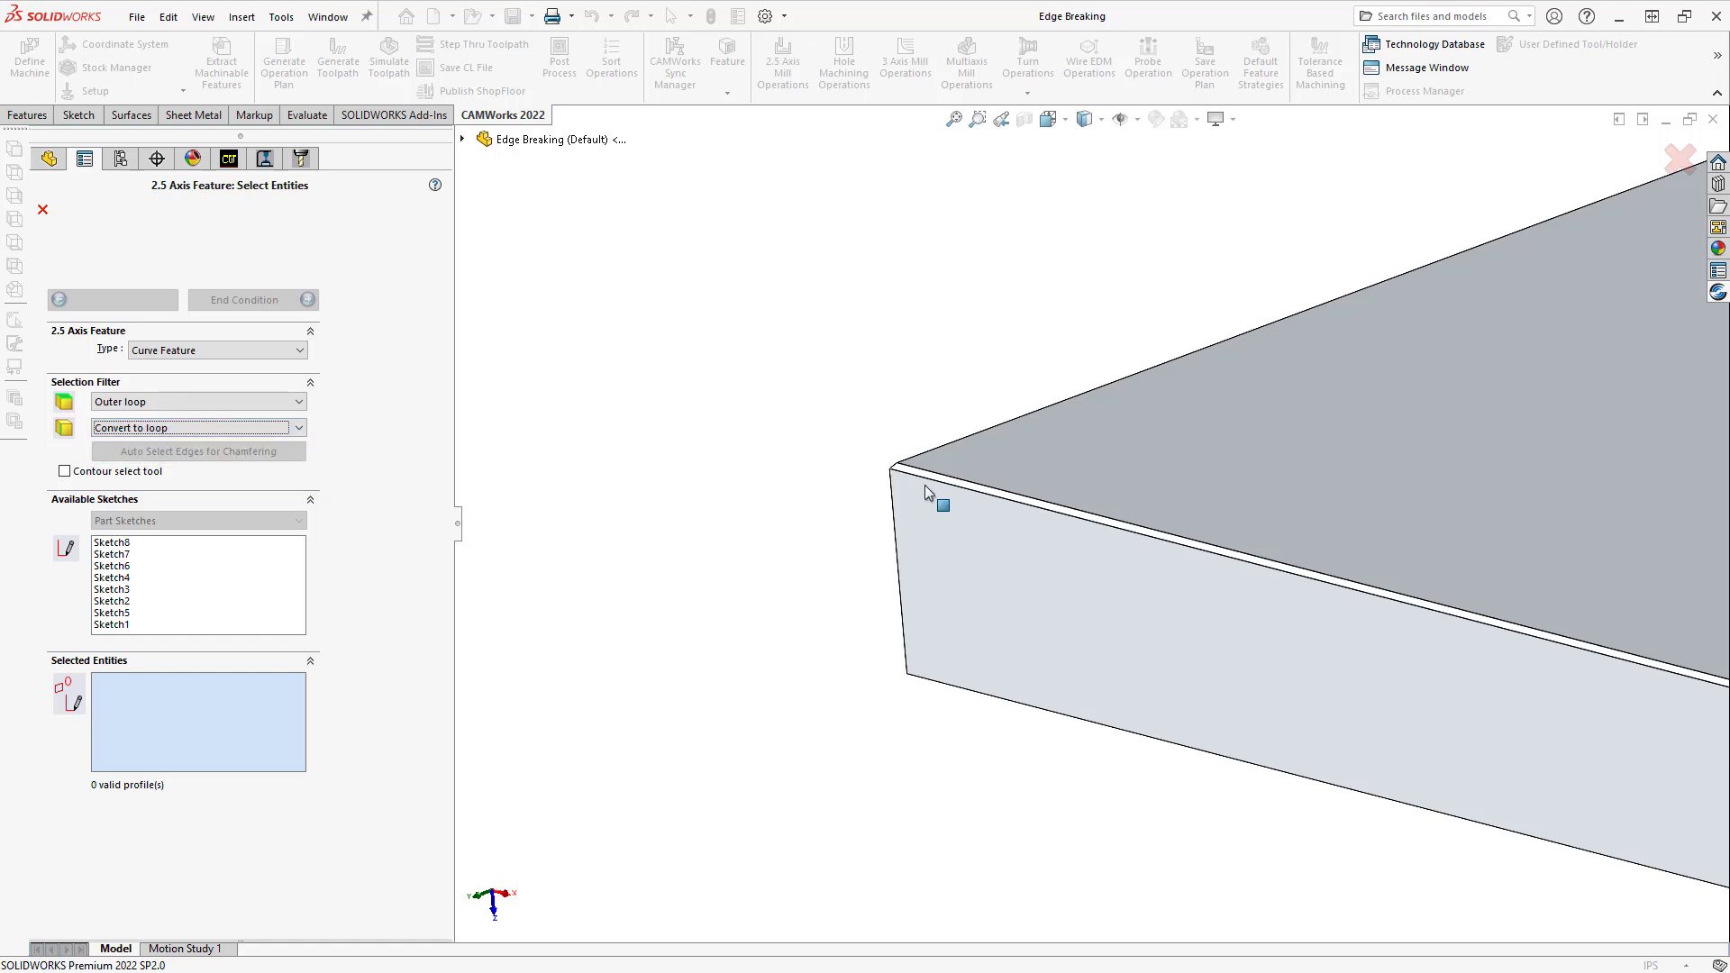
{"action": "left_click", "coordinate": [1004, 496]}
{"action": "key", "text": "f"}
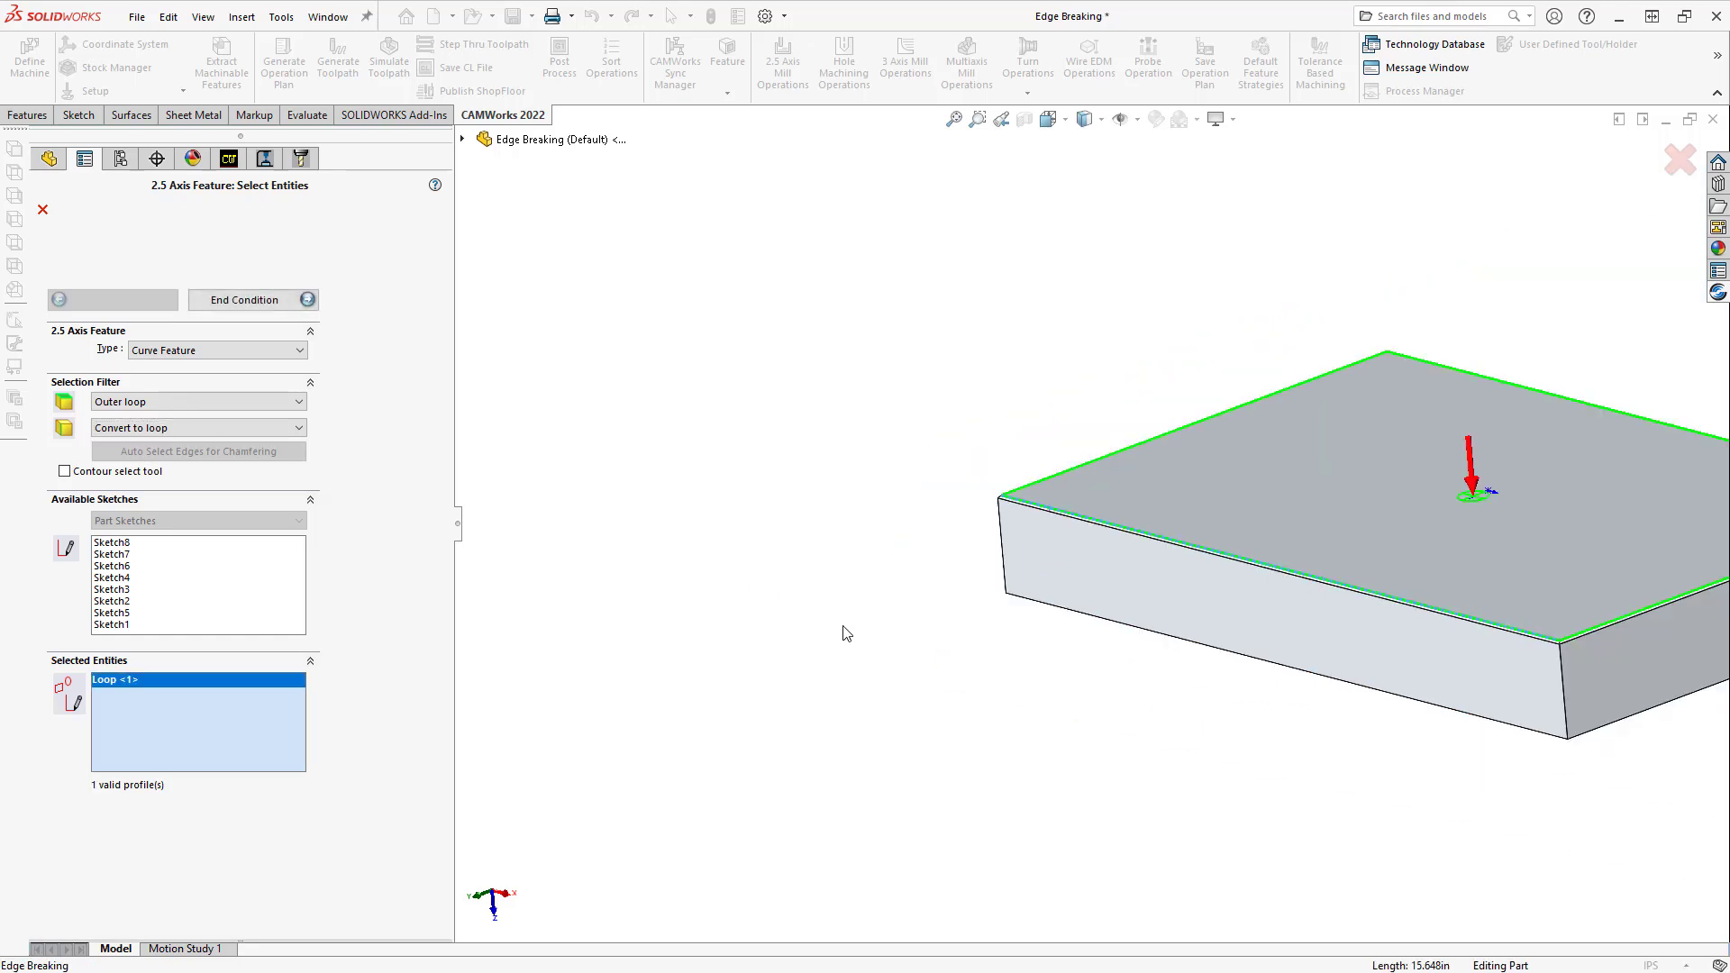
{"action": "scroll", "coordinate": [1320, 572], "scroll_direction": "down", "scroll_amount": 10}
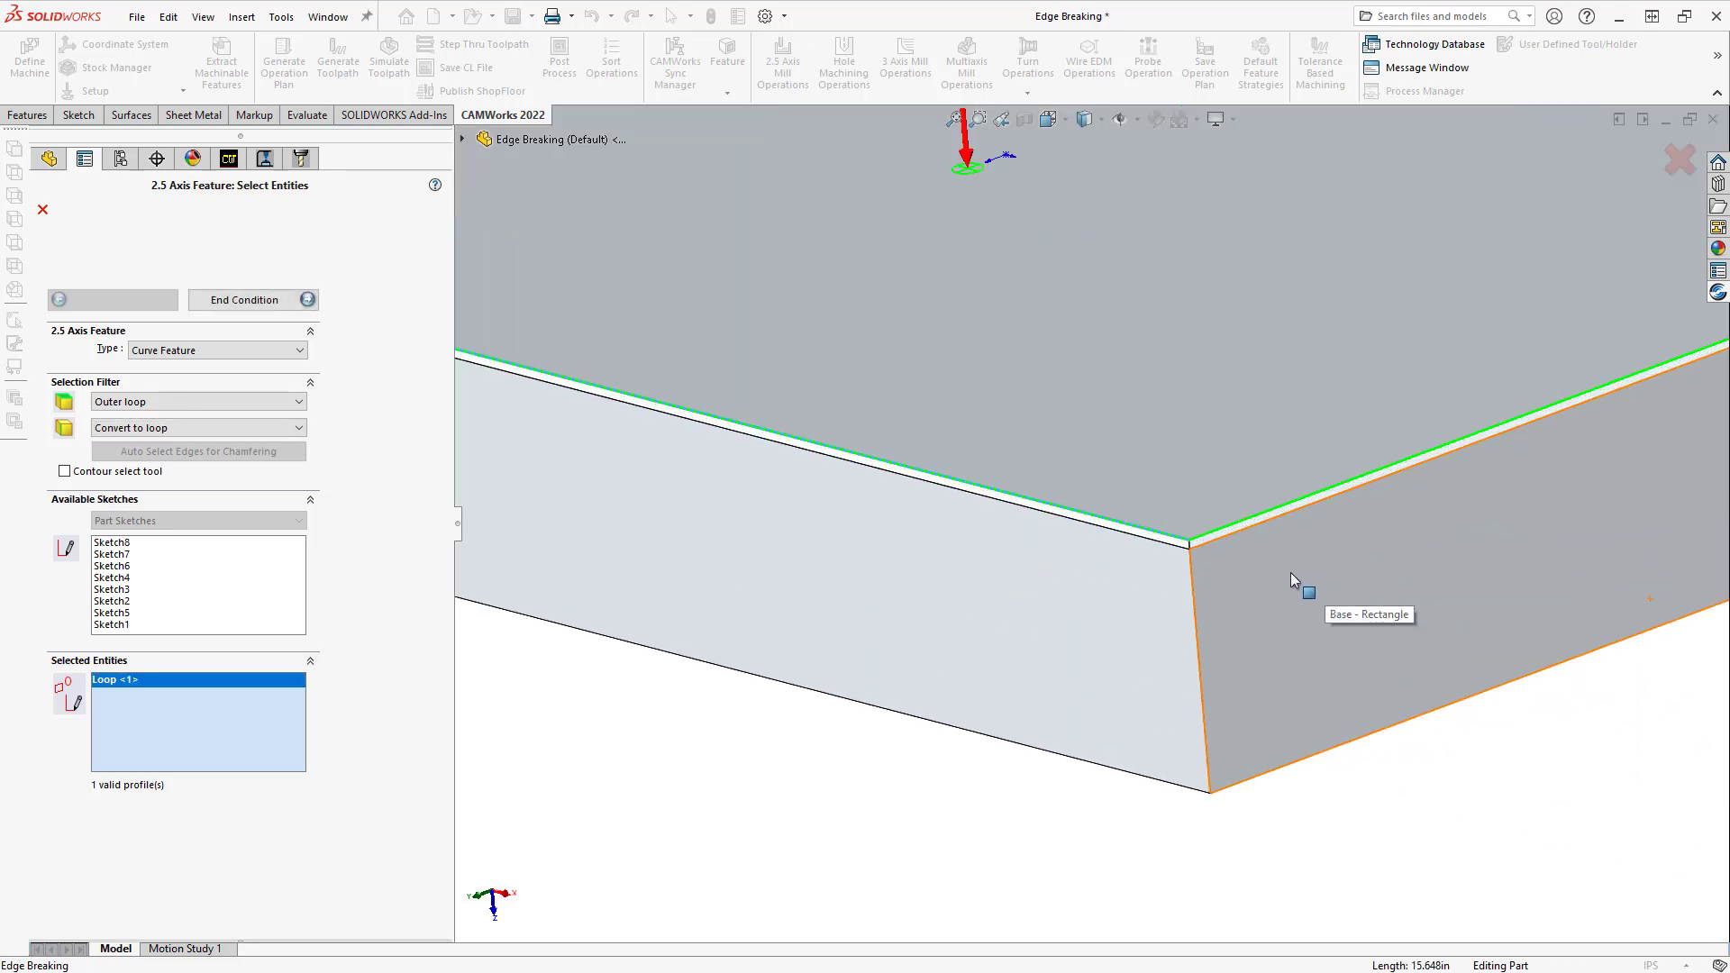
{"action": "scroll", "coordinate": [1168, 501], "scroll_direction": "down", "scroll_amount": 2}
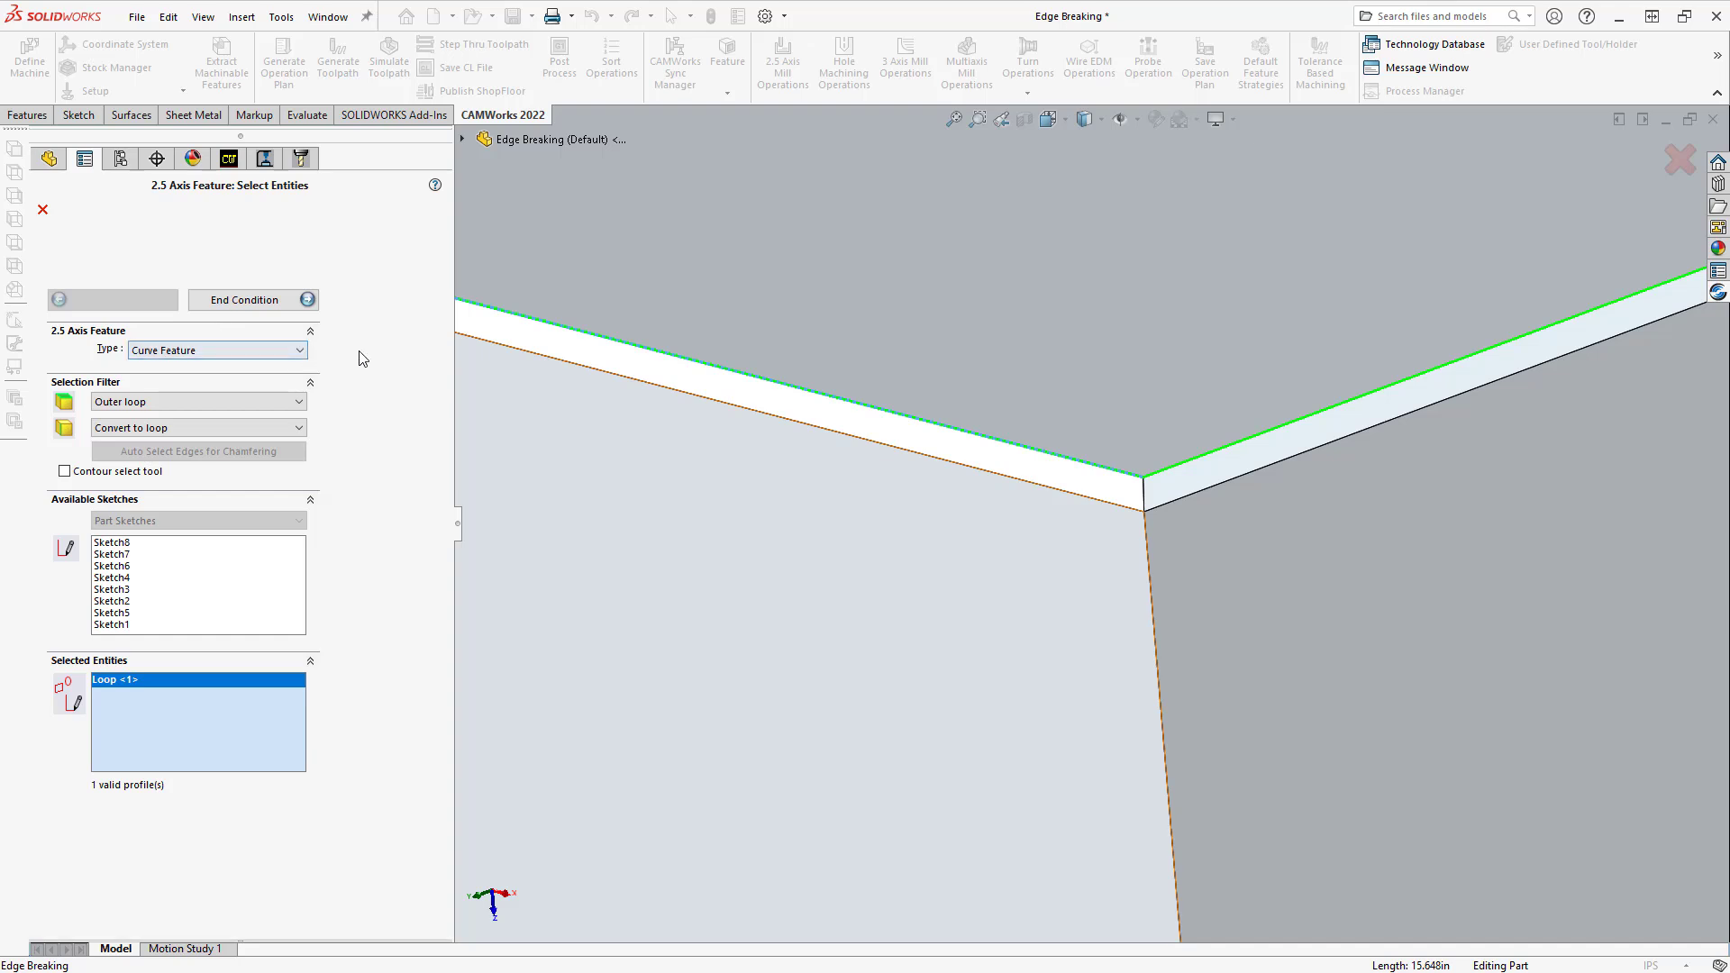
Create the curve feature from the selected loop with the Edge Break strategy and a blind depth of 0.3937 in
{"action": "left_click", "coordinate": [263, 303]}
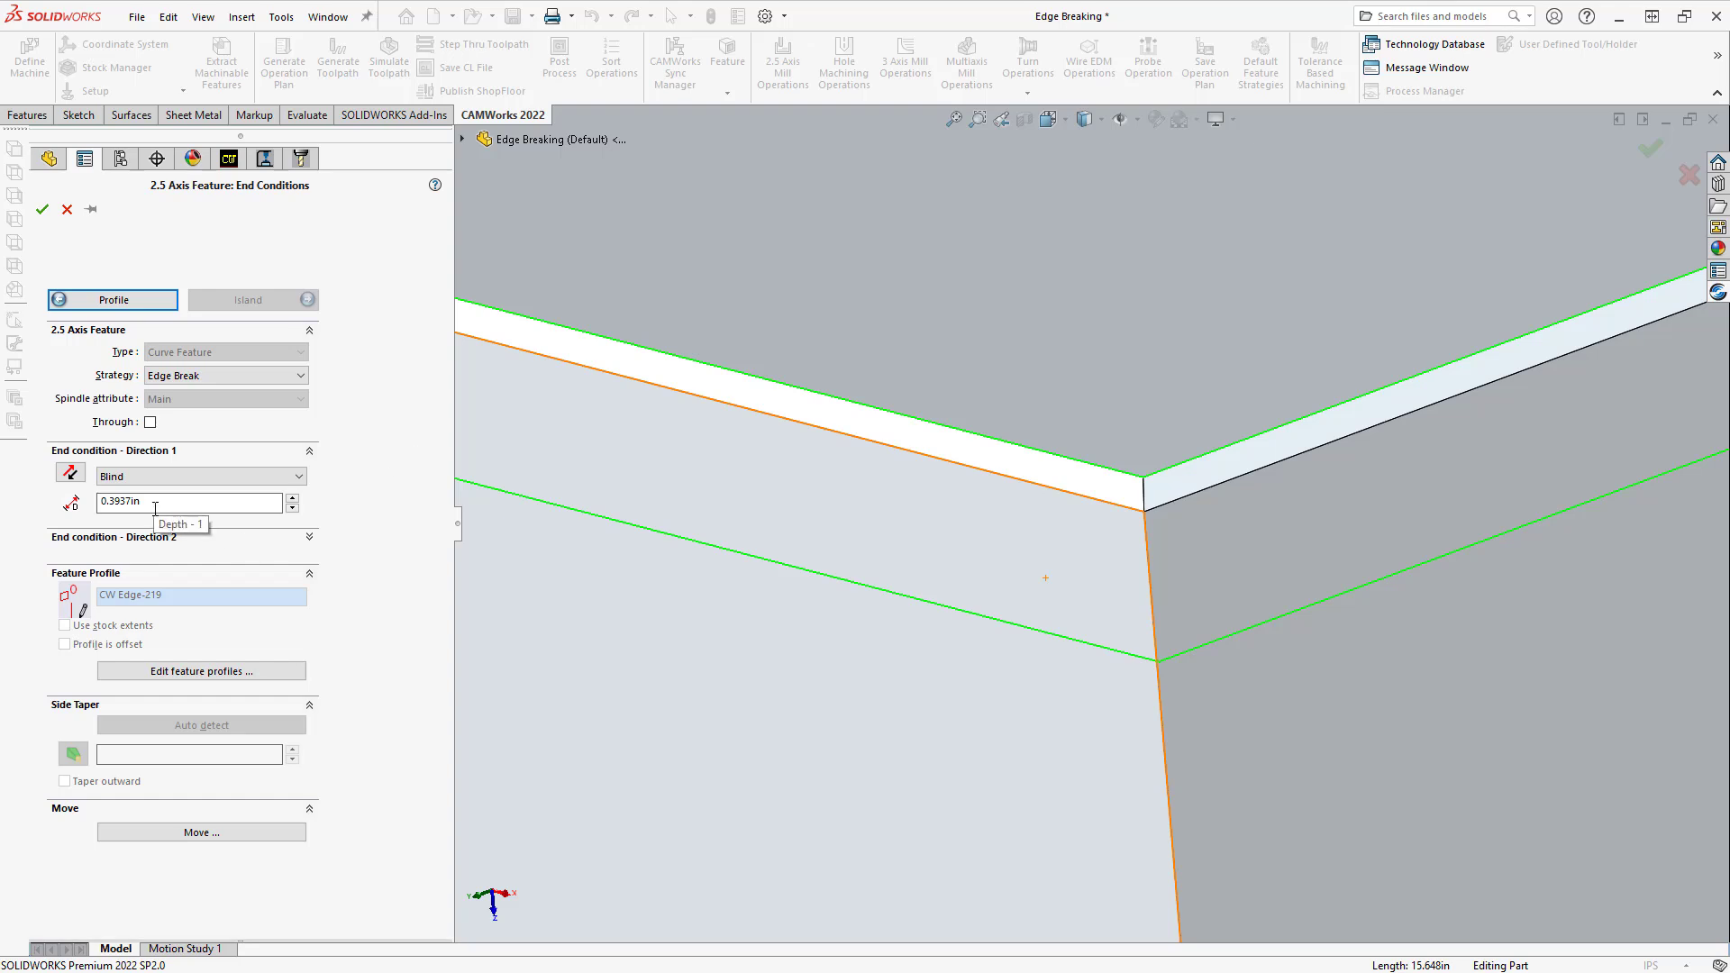
{"action": "double_click", "coordinate": [118, 506]}
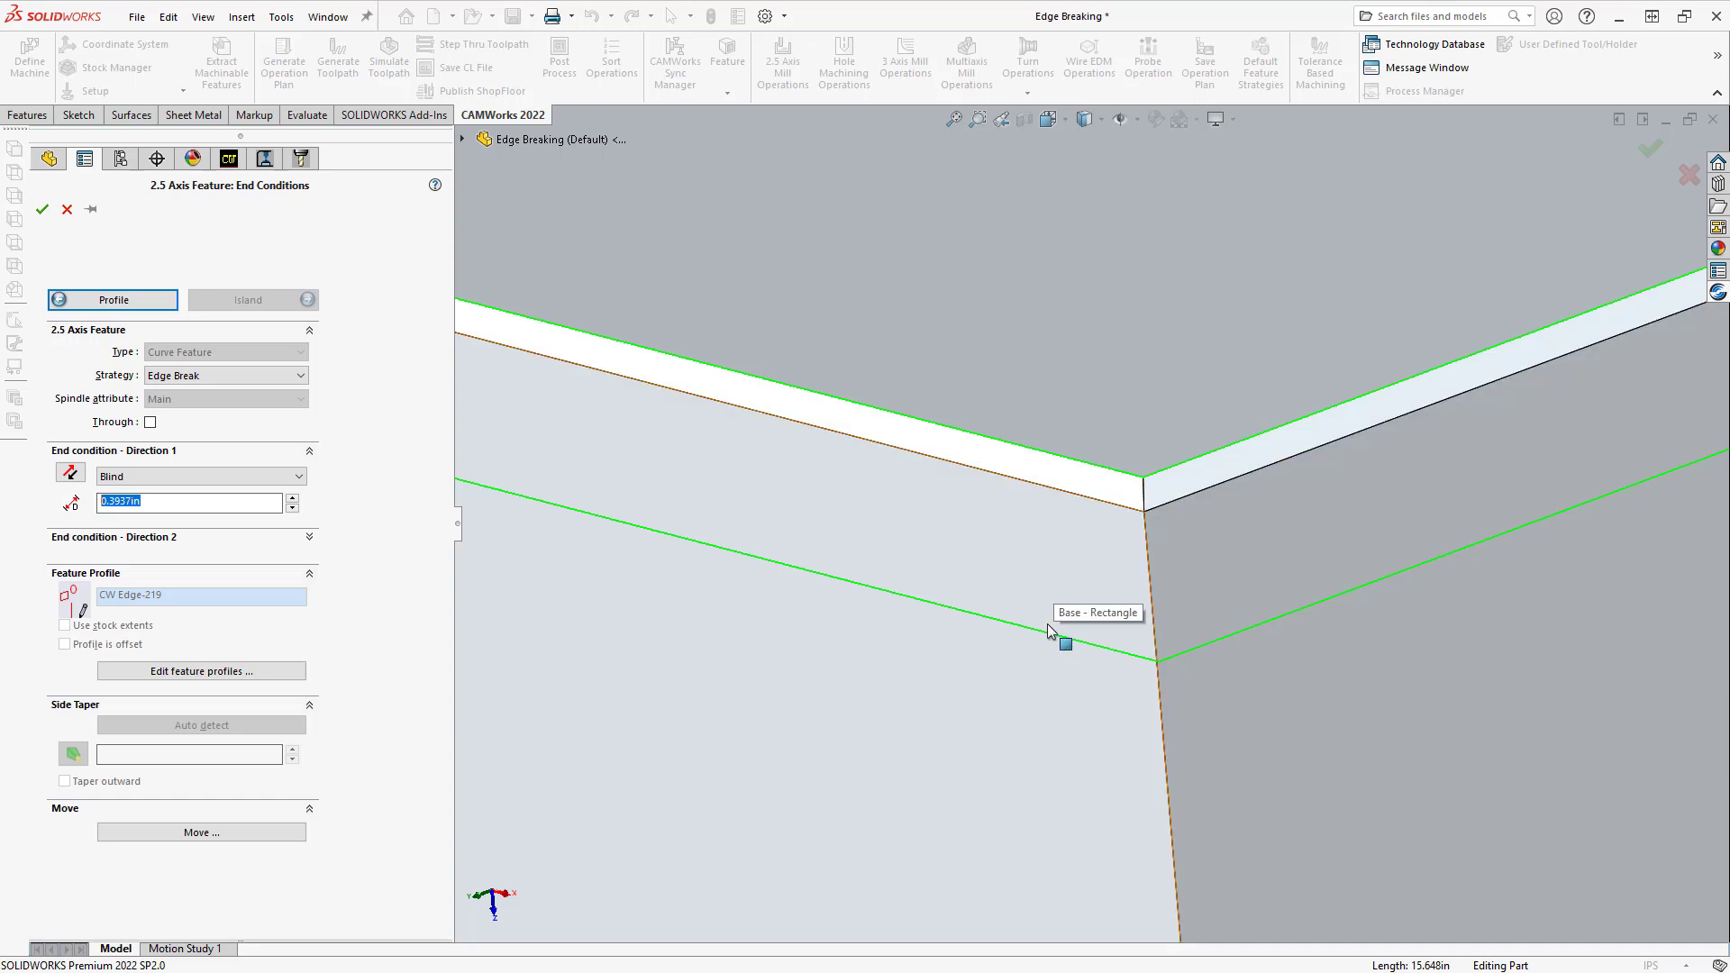
{"action": "left_click", "coordinate": [43, 217]}
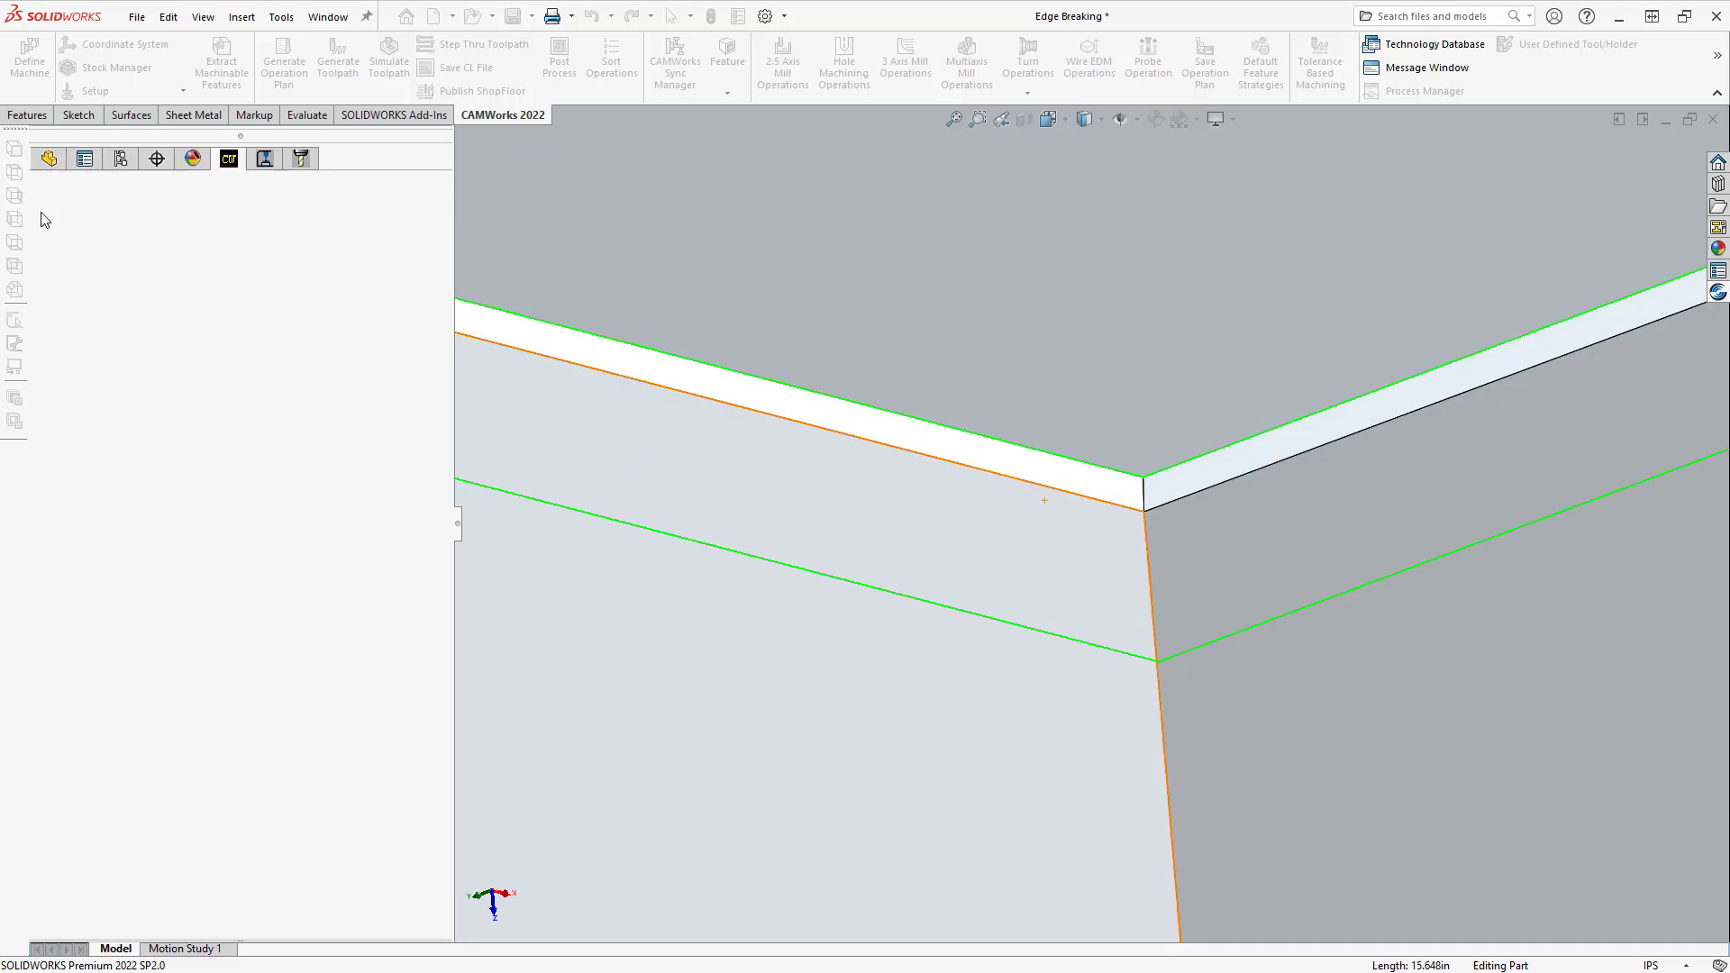
Generate the operation plan for the new Edge Break curve feature in Mill Part Setup2
{"action": "left_click", "coordinate": [157, 455]}
{"action": "right_click", "coordinate": [158, 460]}
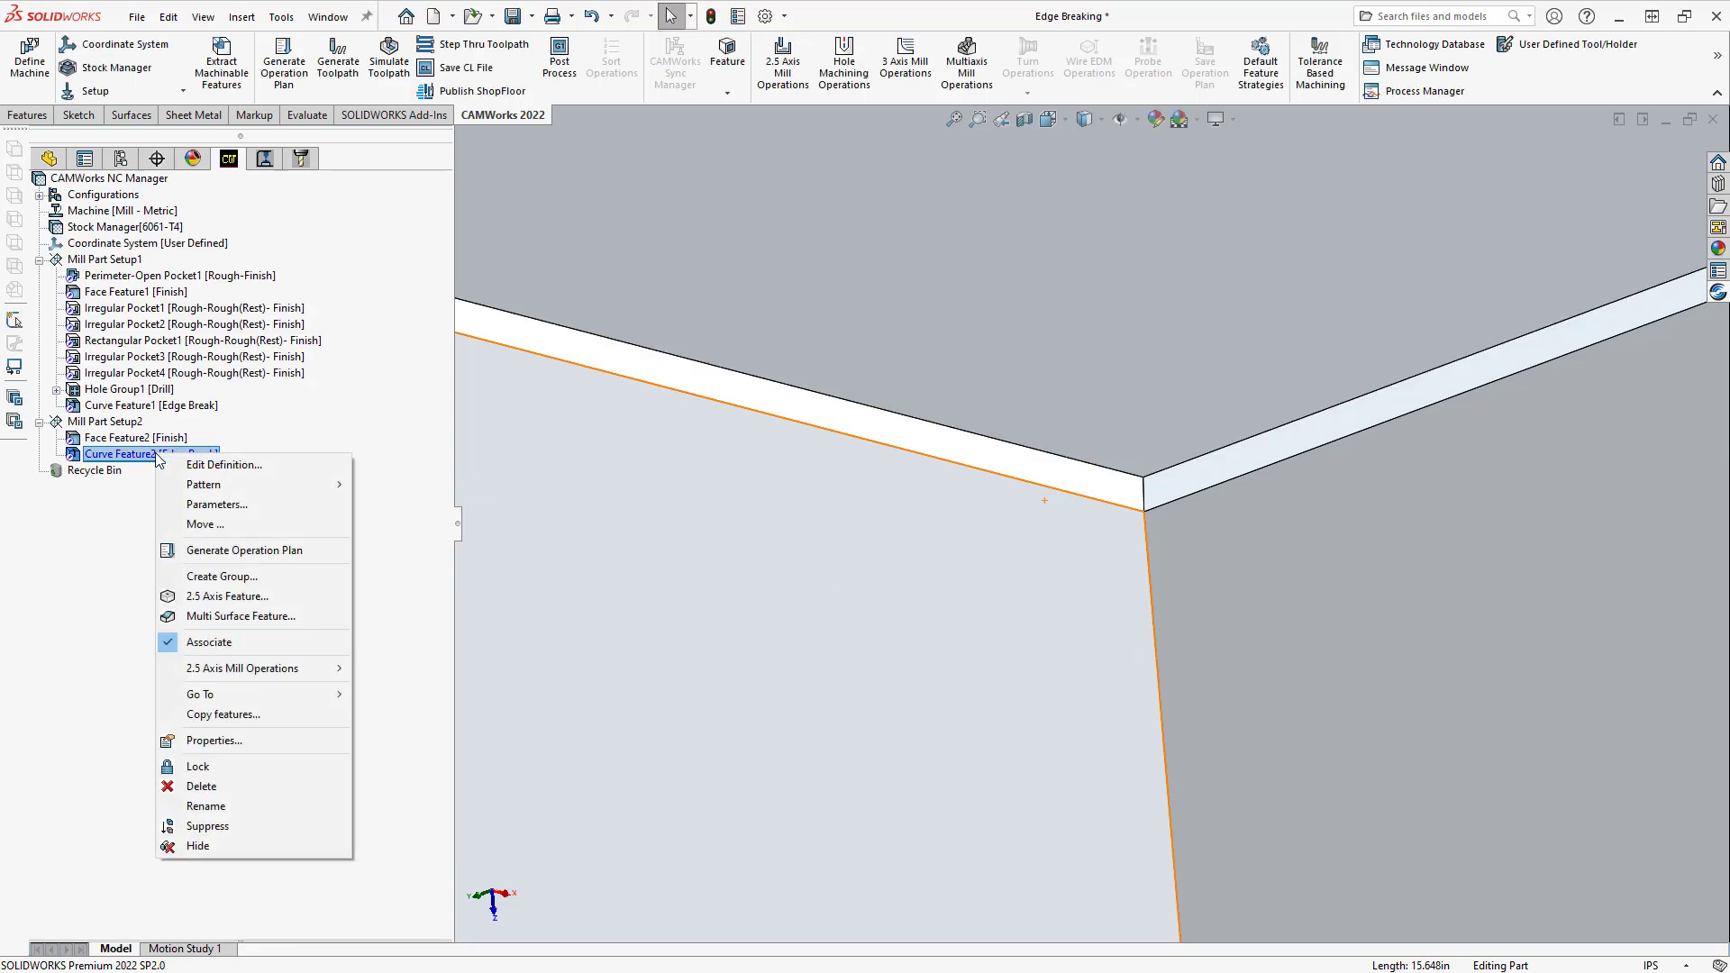
{"action": "left_click", "coordinate": [243, 546]}
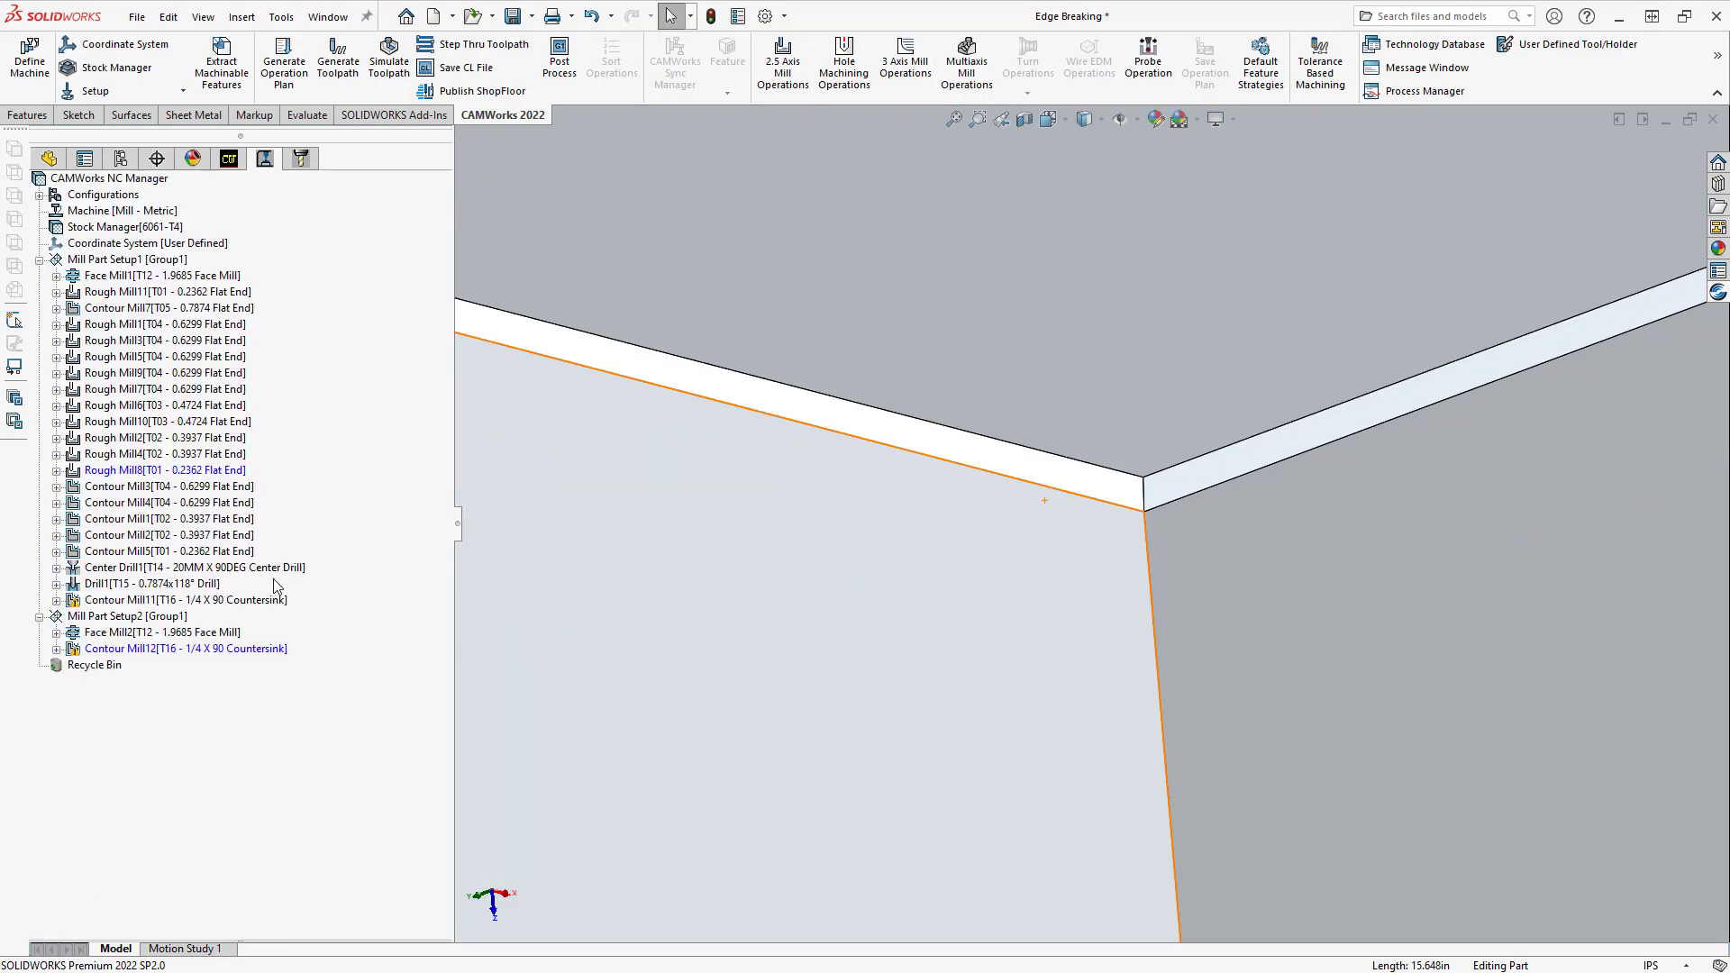
Open the parameters of the Contour Mill12 countersink operation and set its chamfer length to 0.05 in
{"action": "mouse_move", "coordinate": [192, 658]}
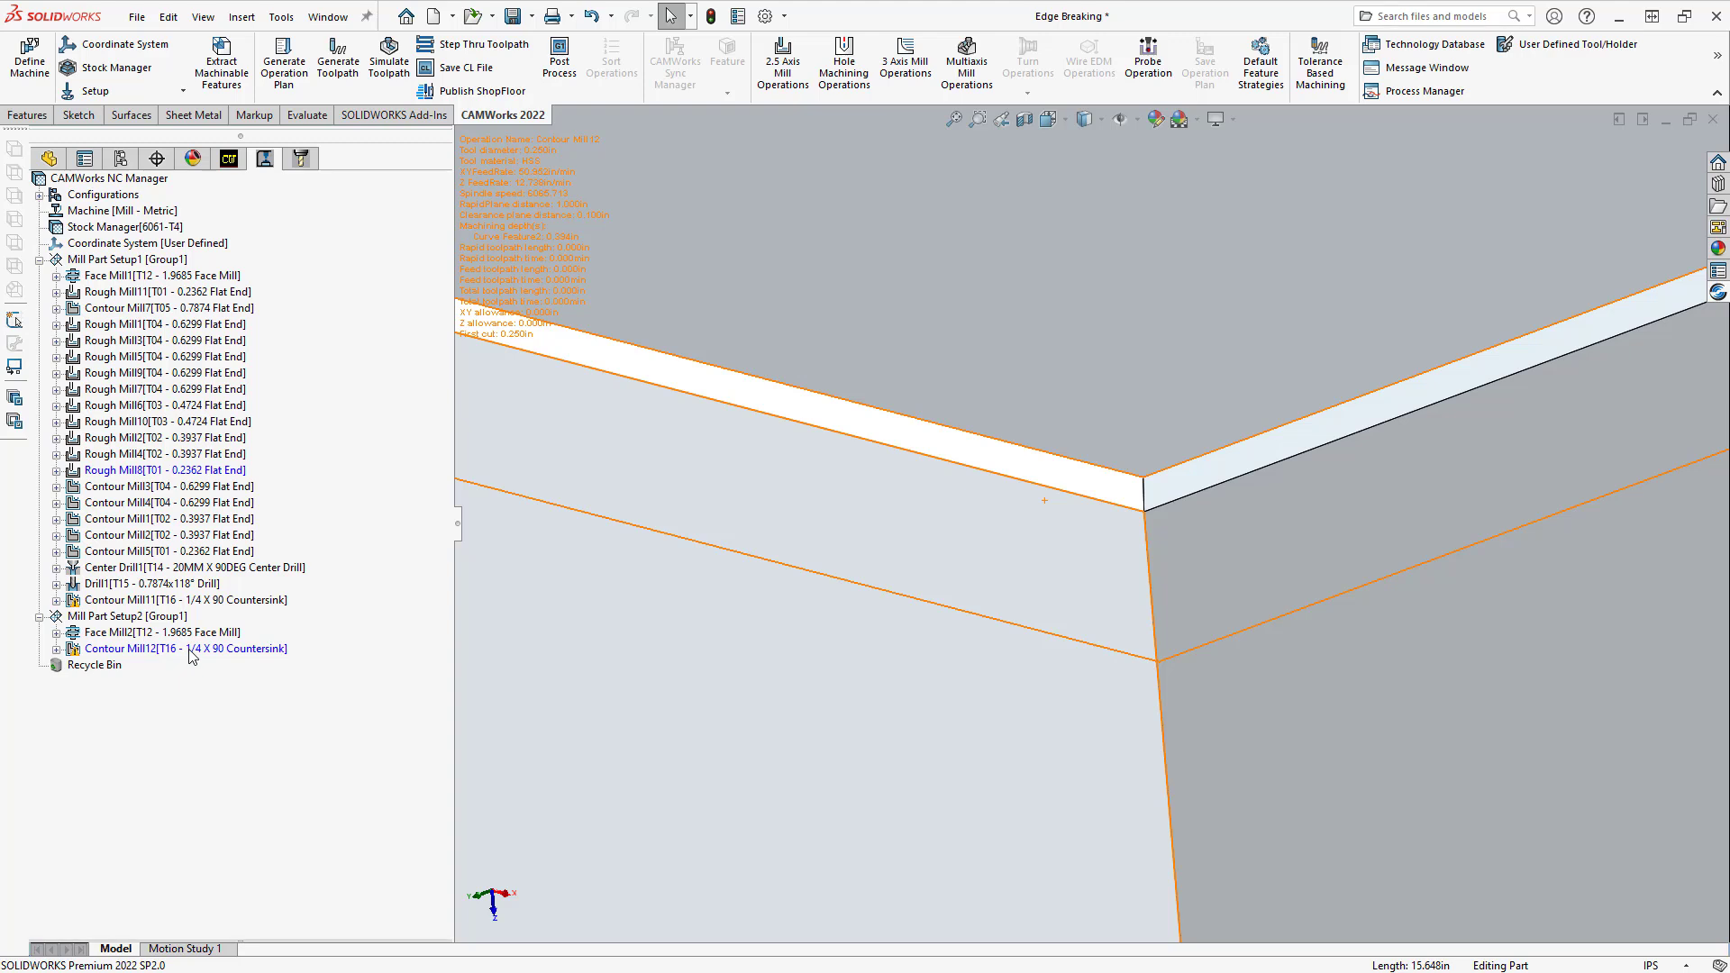
{"action": "left_click", "coordinate": [189, 650]}
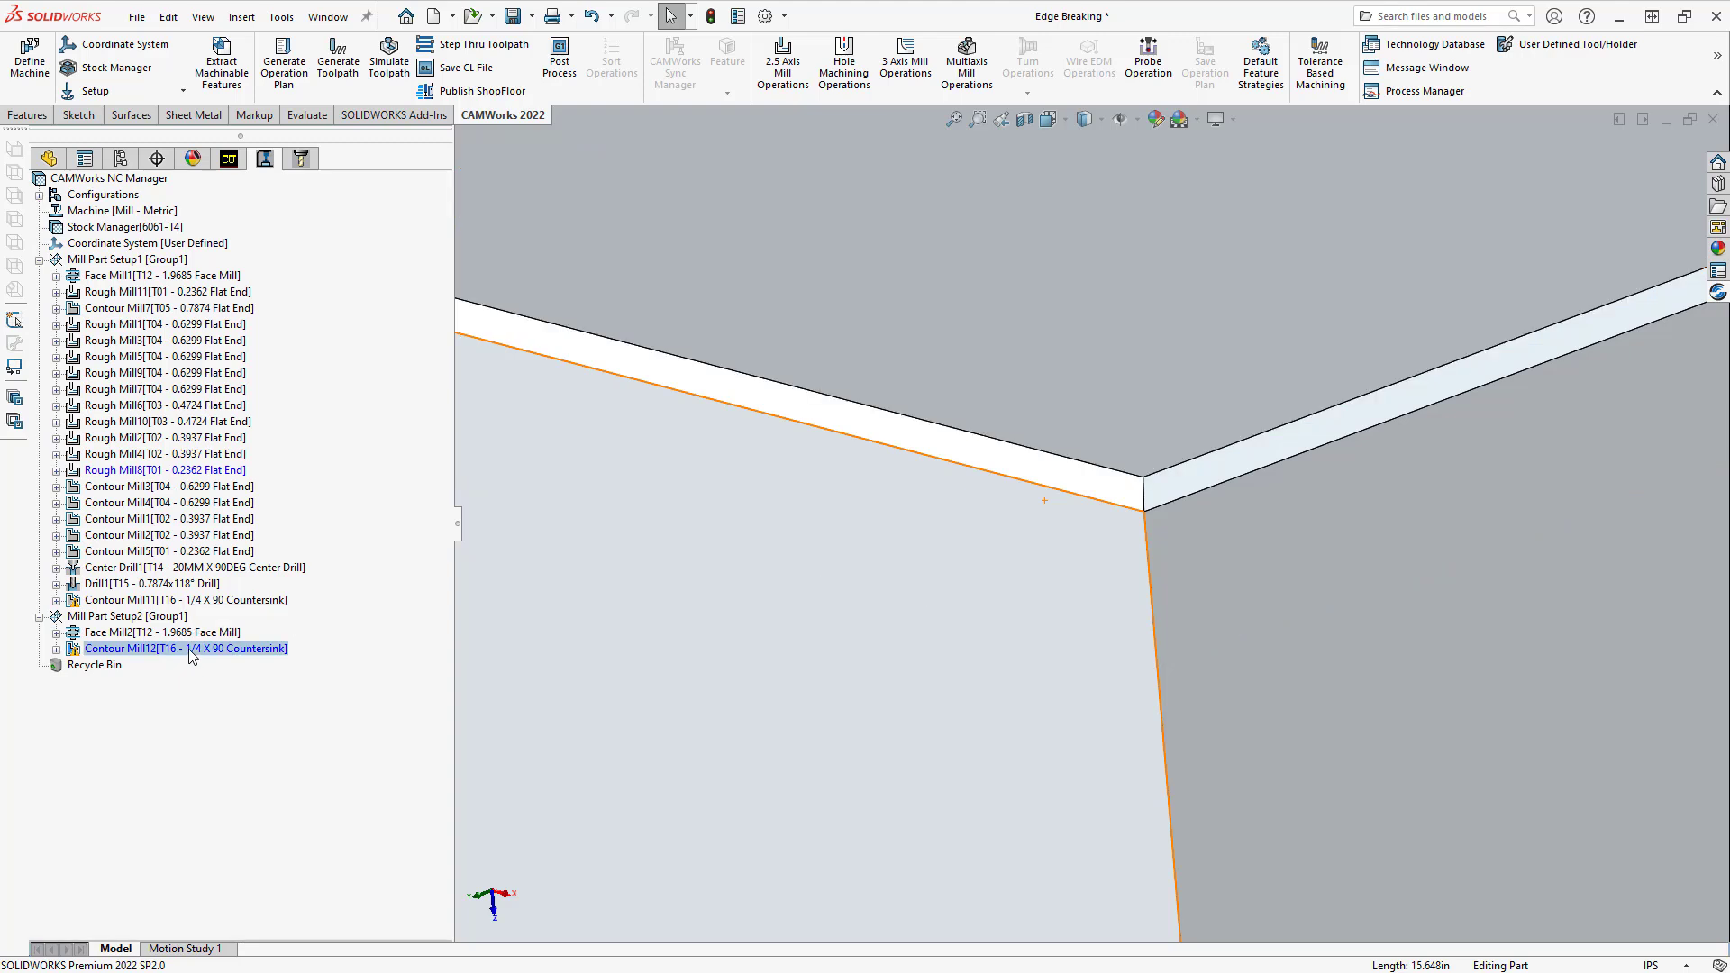
{"action": "double_click", "coordinate": [187, 649]}
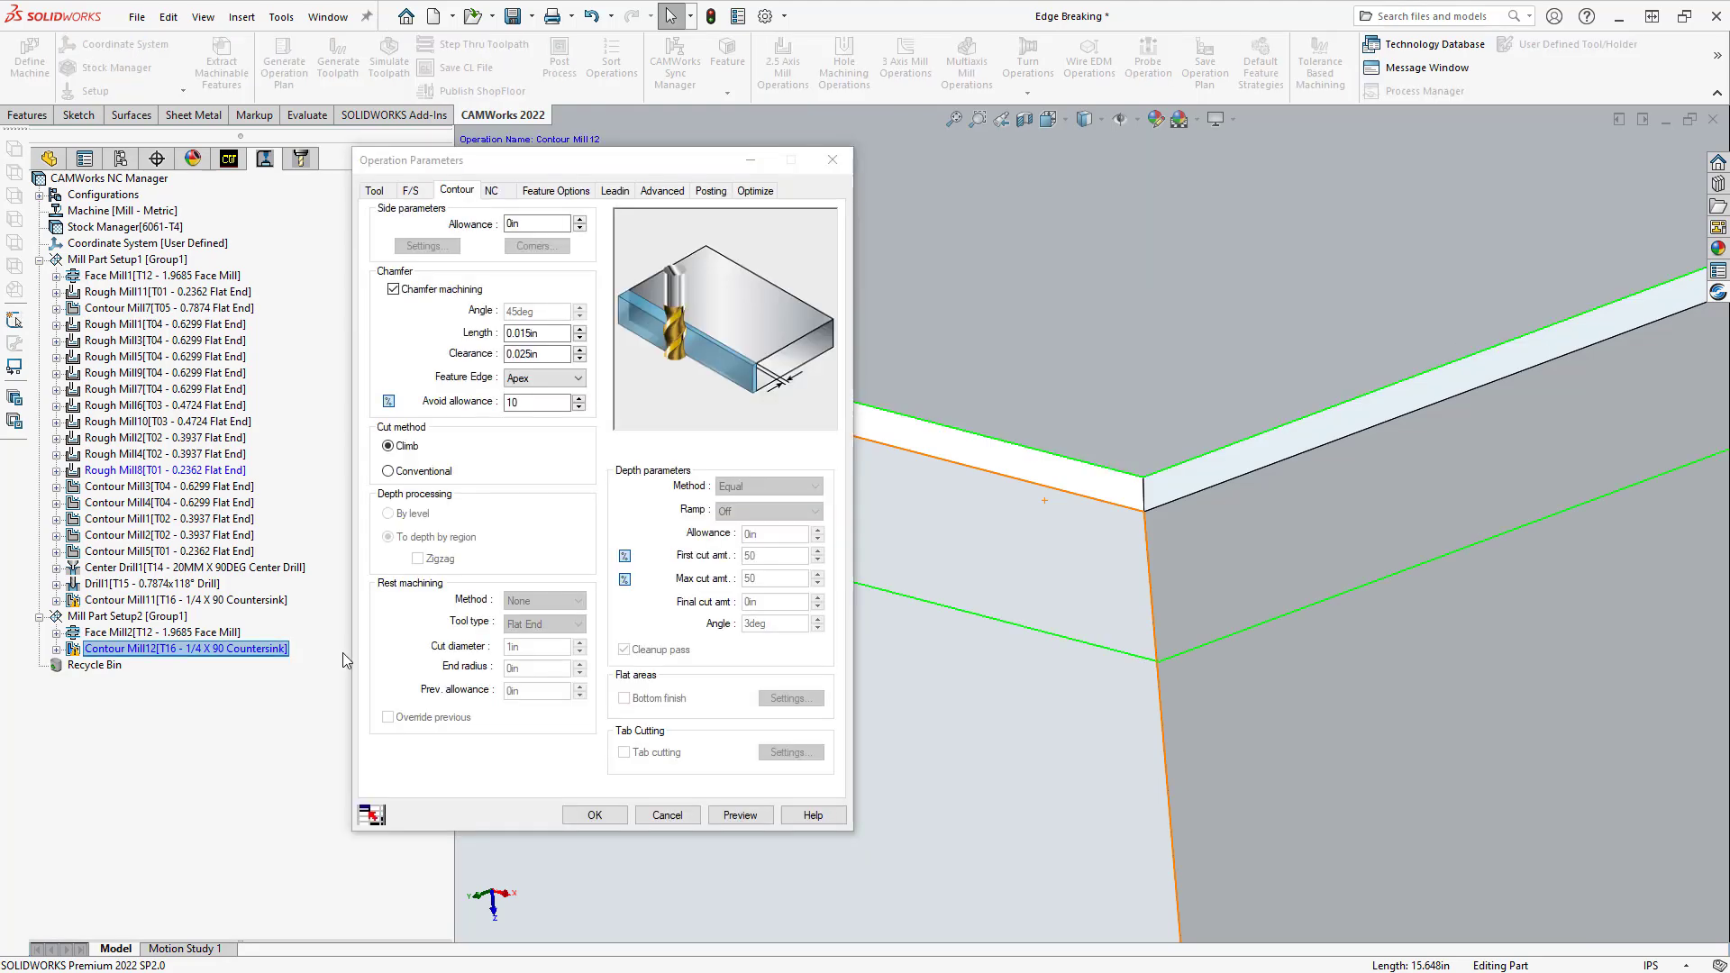
{"action": "left_click", "coordinate": [537, 333]}
{"action": "left_click", "coordinate": [538, 353]}
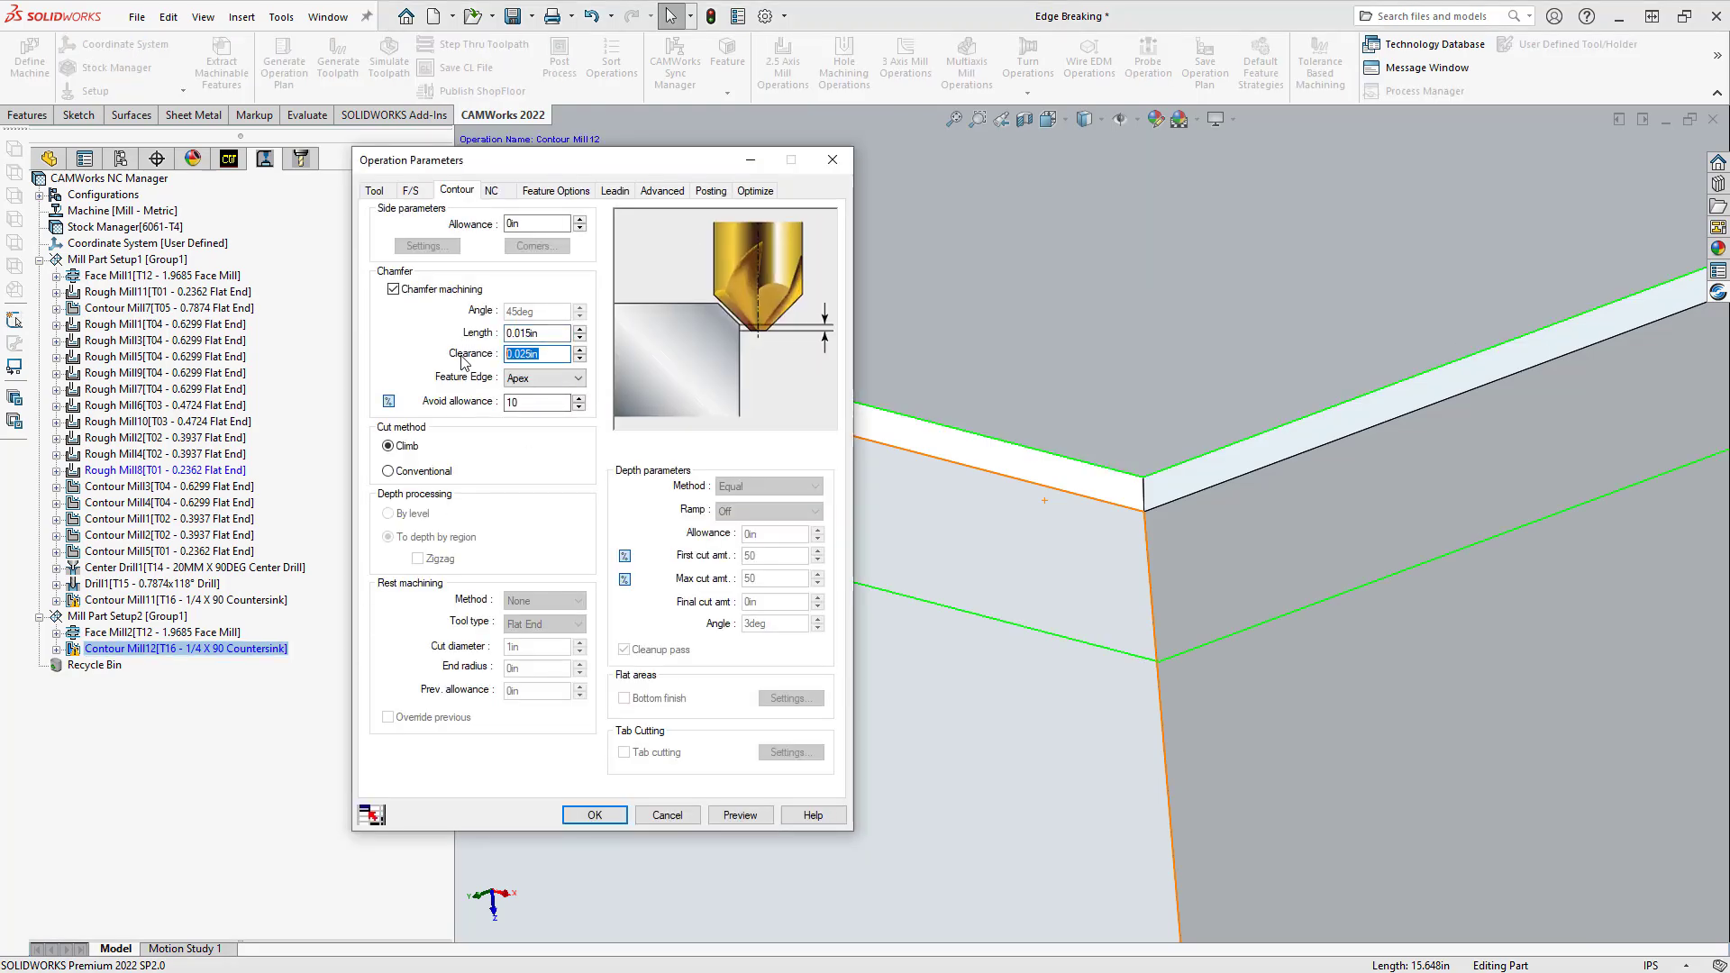
{"action": "left_click_drag", "start_coordinate": [608, 161], "coordinate": [420, 162]}
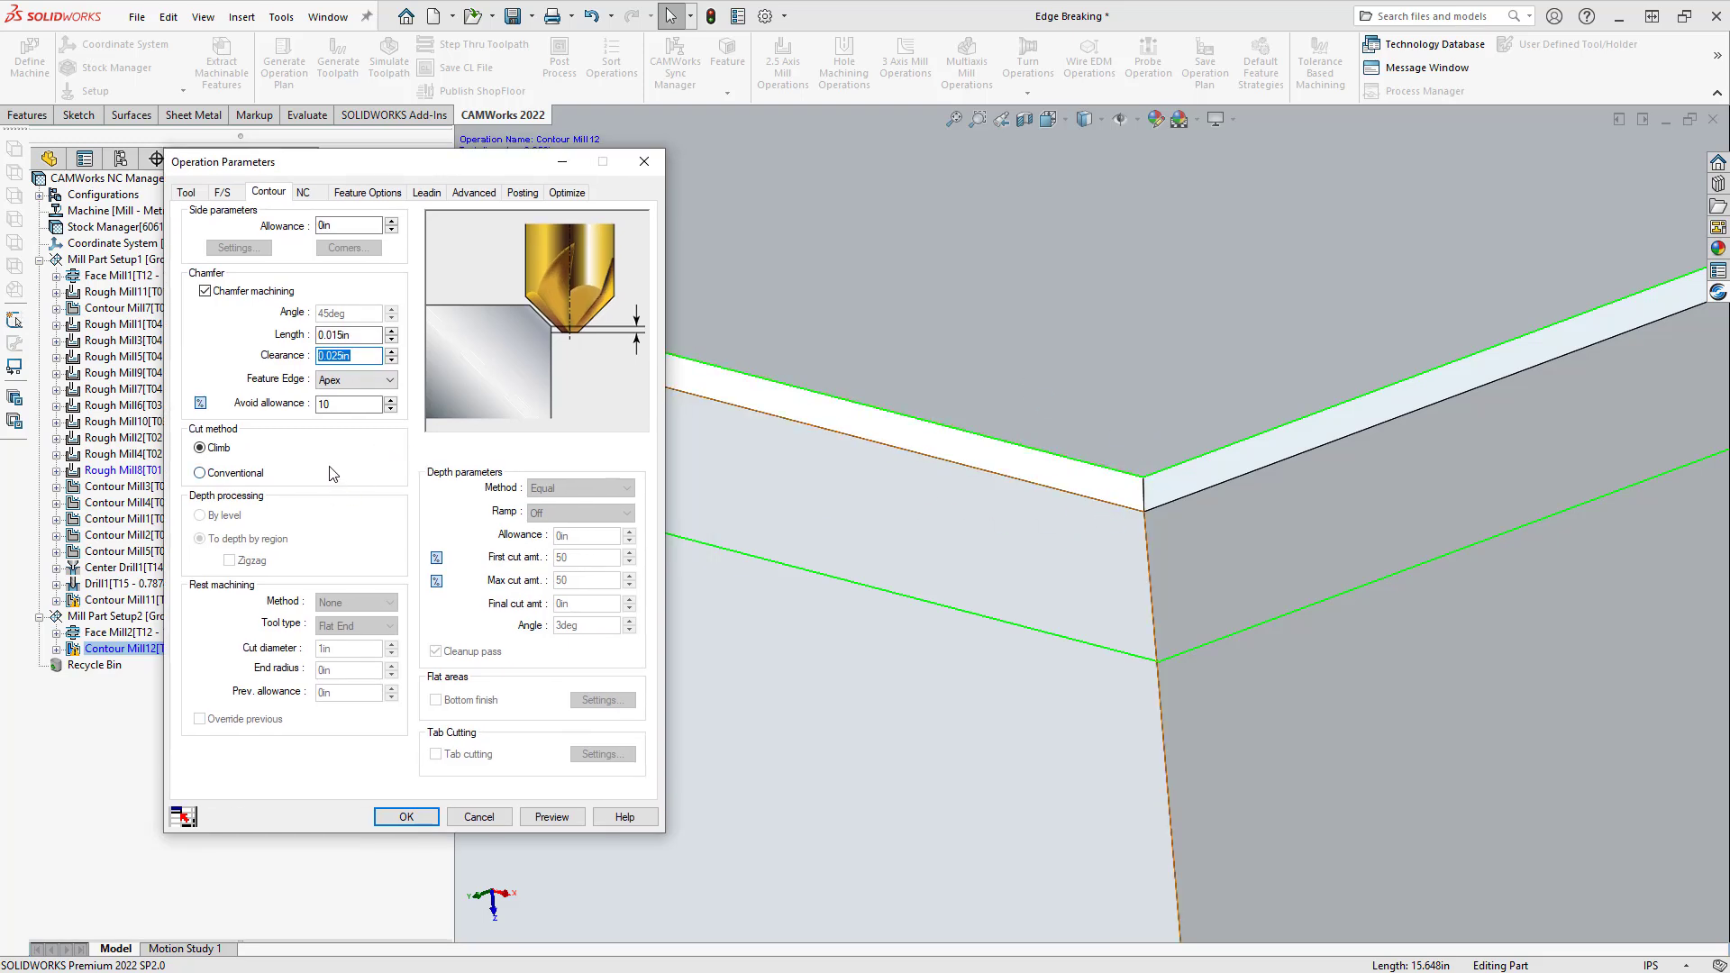
{"action": "left_click", "coordinate": [364, 334]}
{"action": "key", "text": "BackSpace"}
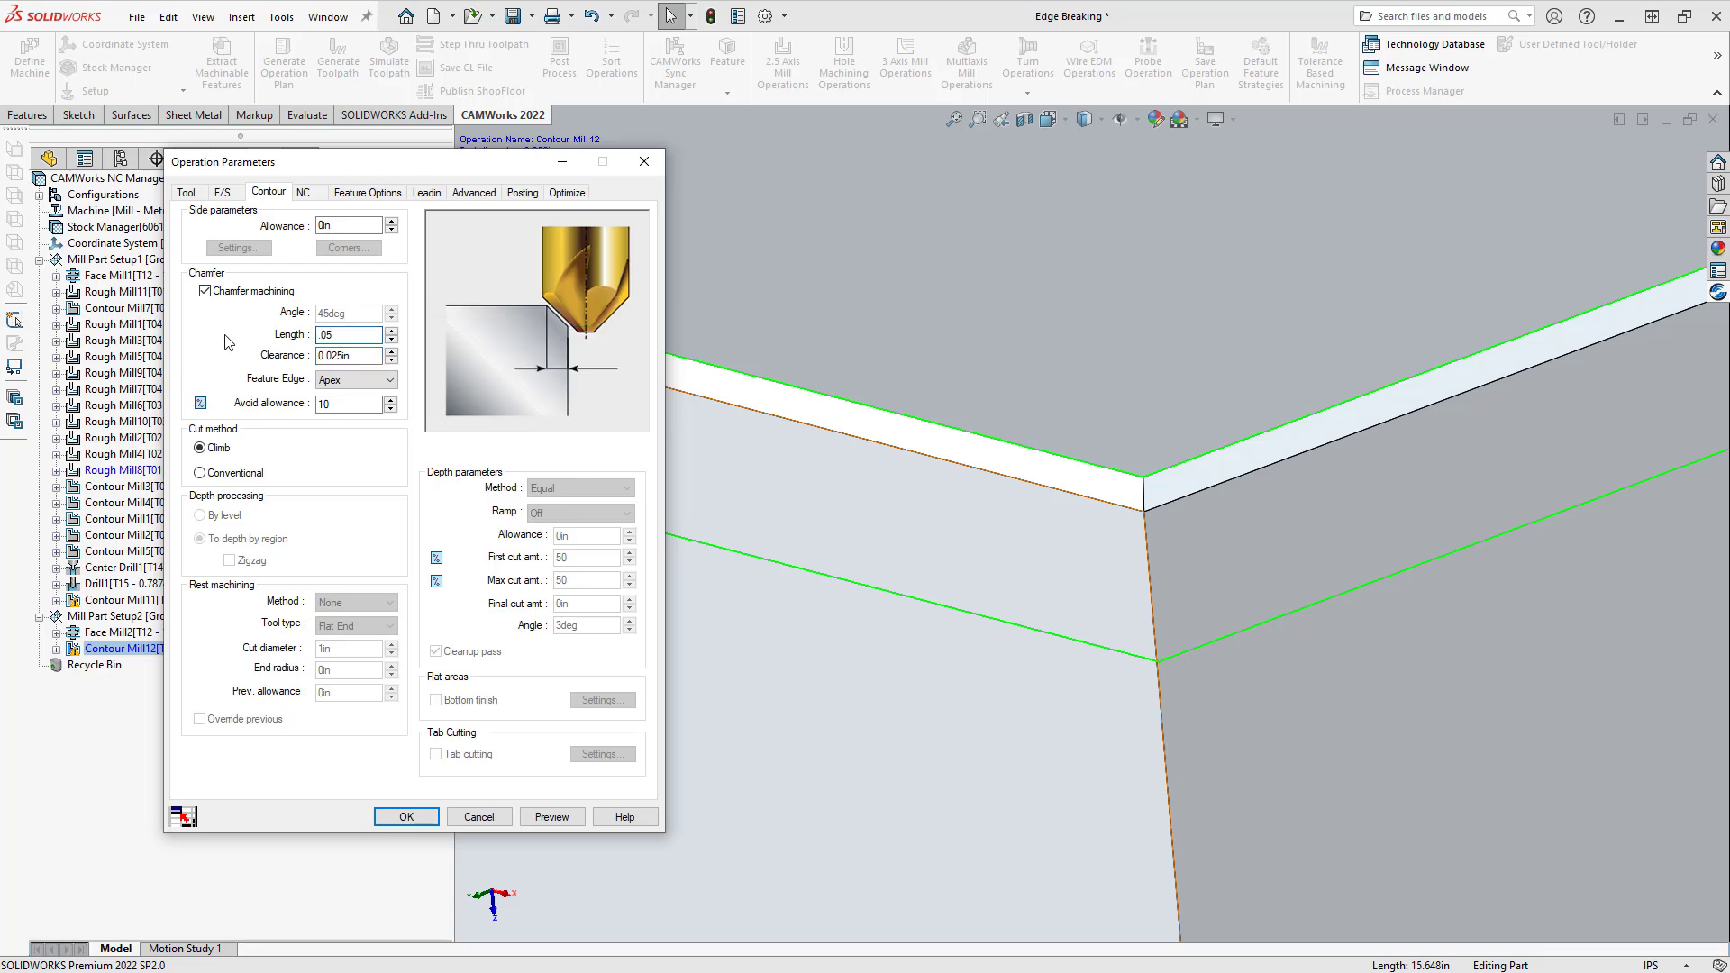
Set the chamfer's Feature Edge to Outer edge for Contour Mill12 and generate the operation's toolpath
{"action": "left_click", "coordinate": [192, 194]}
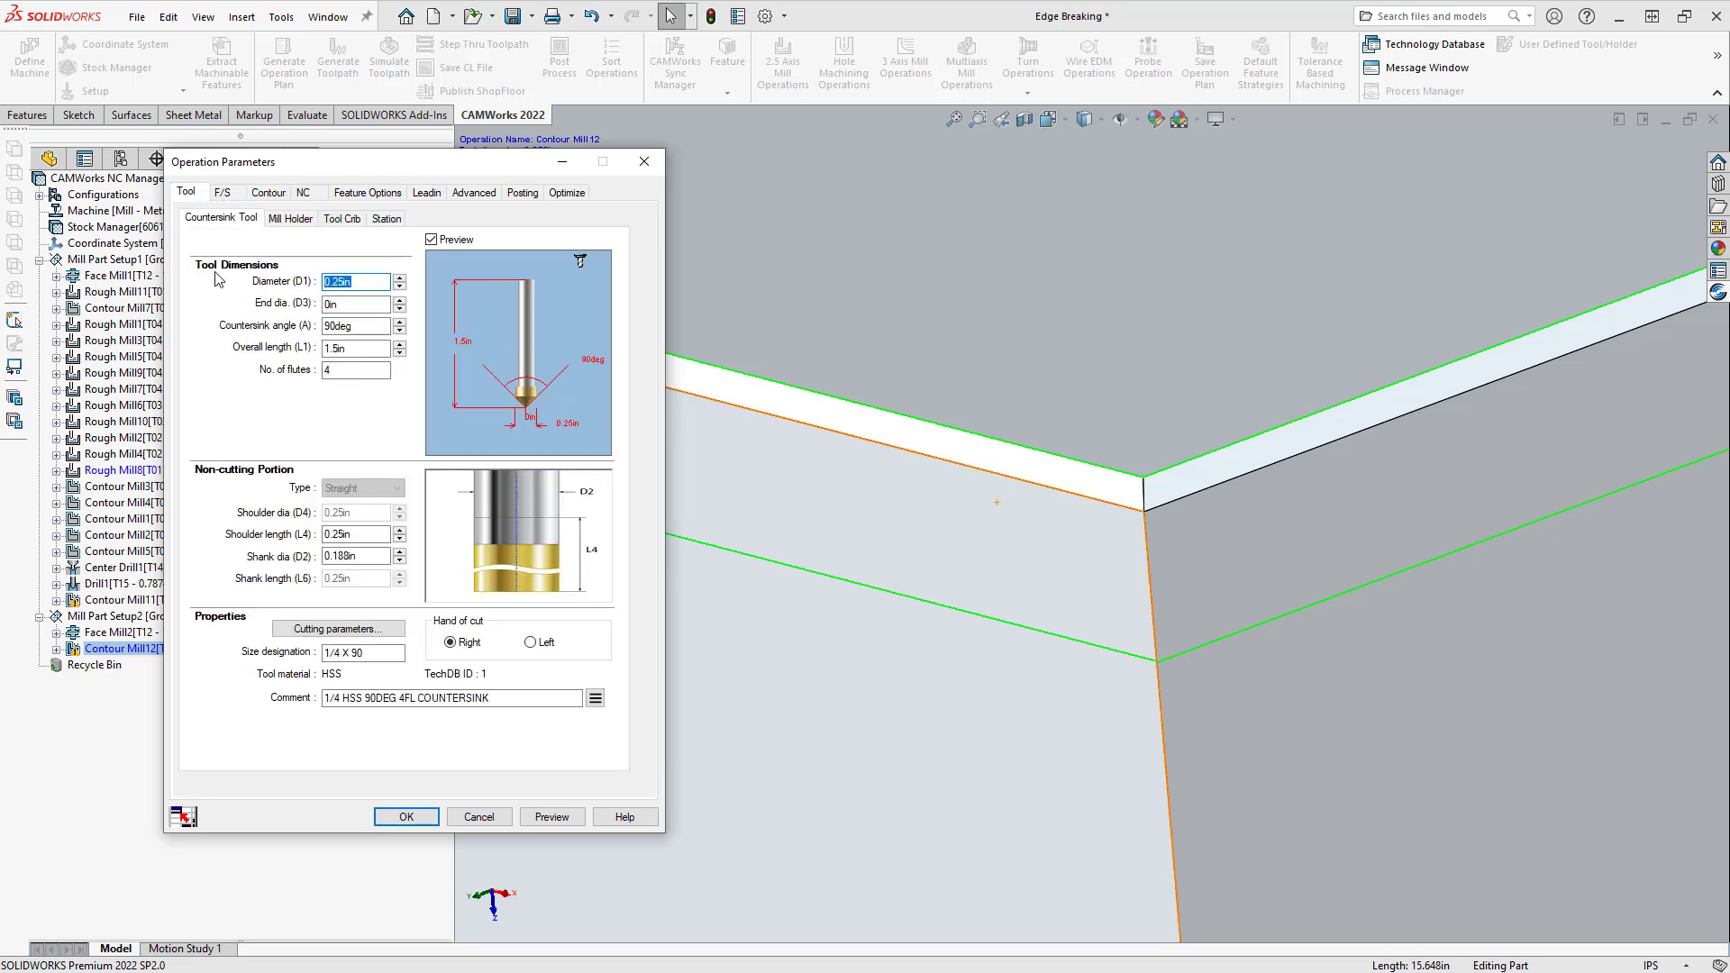
{"action": "left_click", "coordinate": [268, 192]}
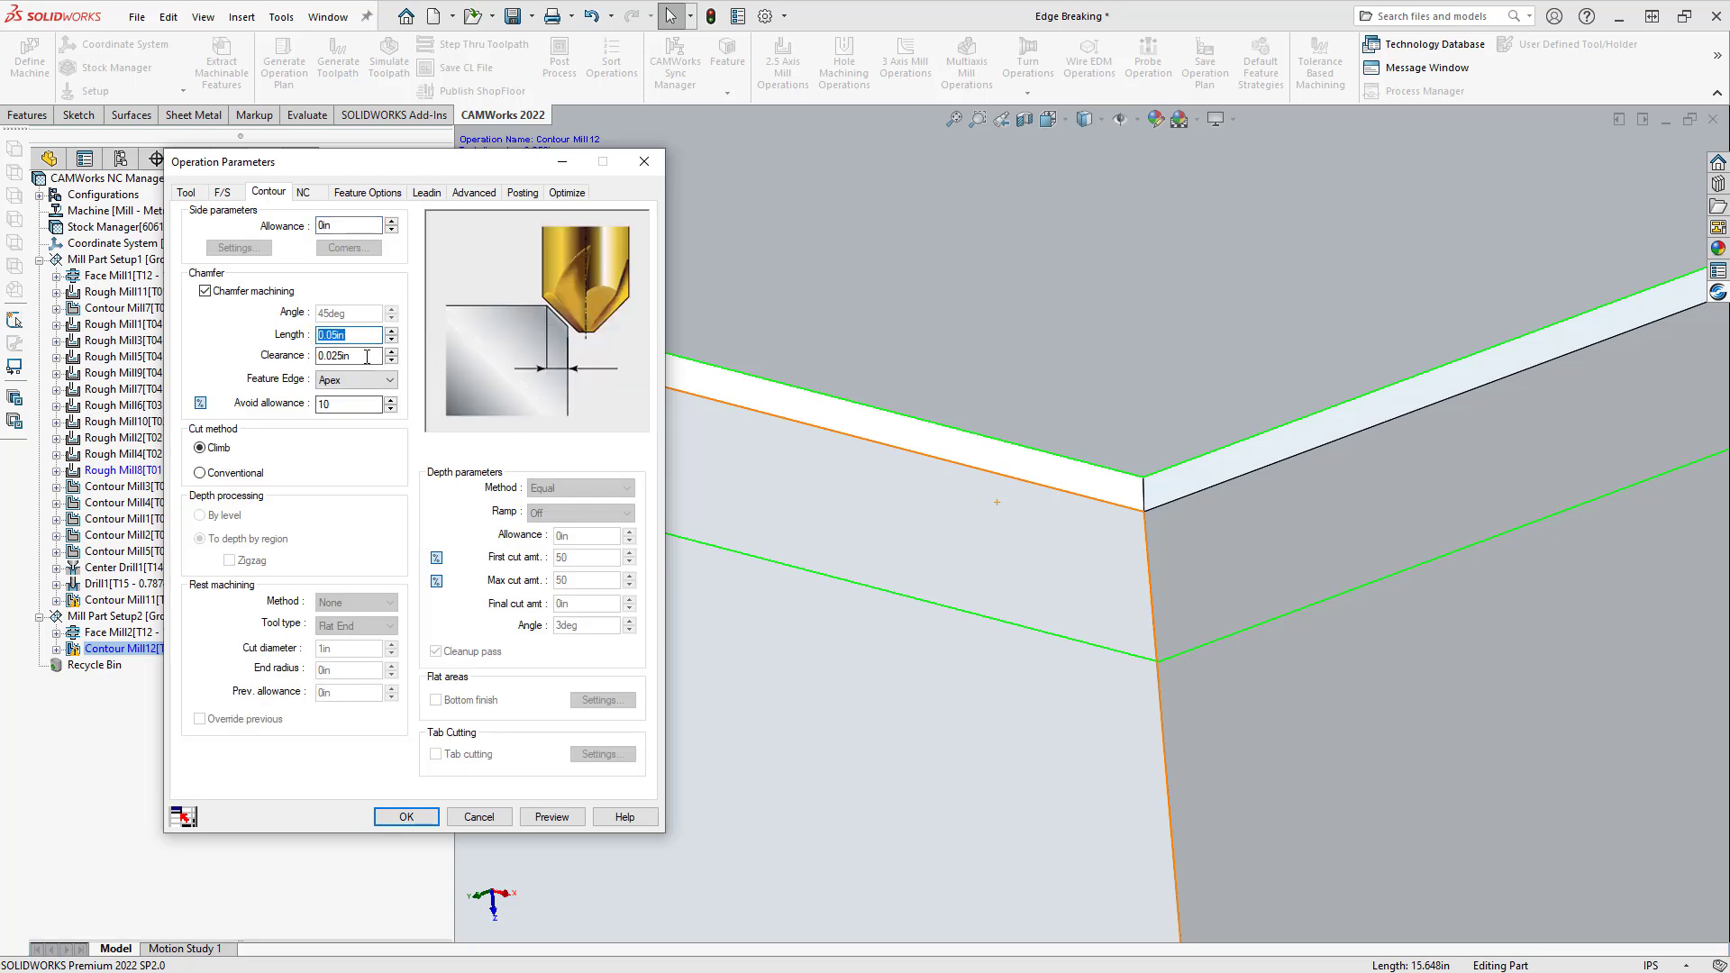
{"action": "left_click", "coordinate": [358, 356]}
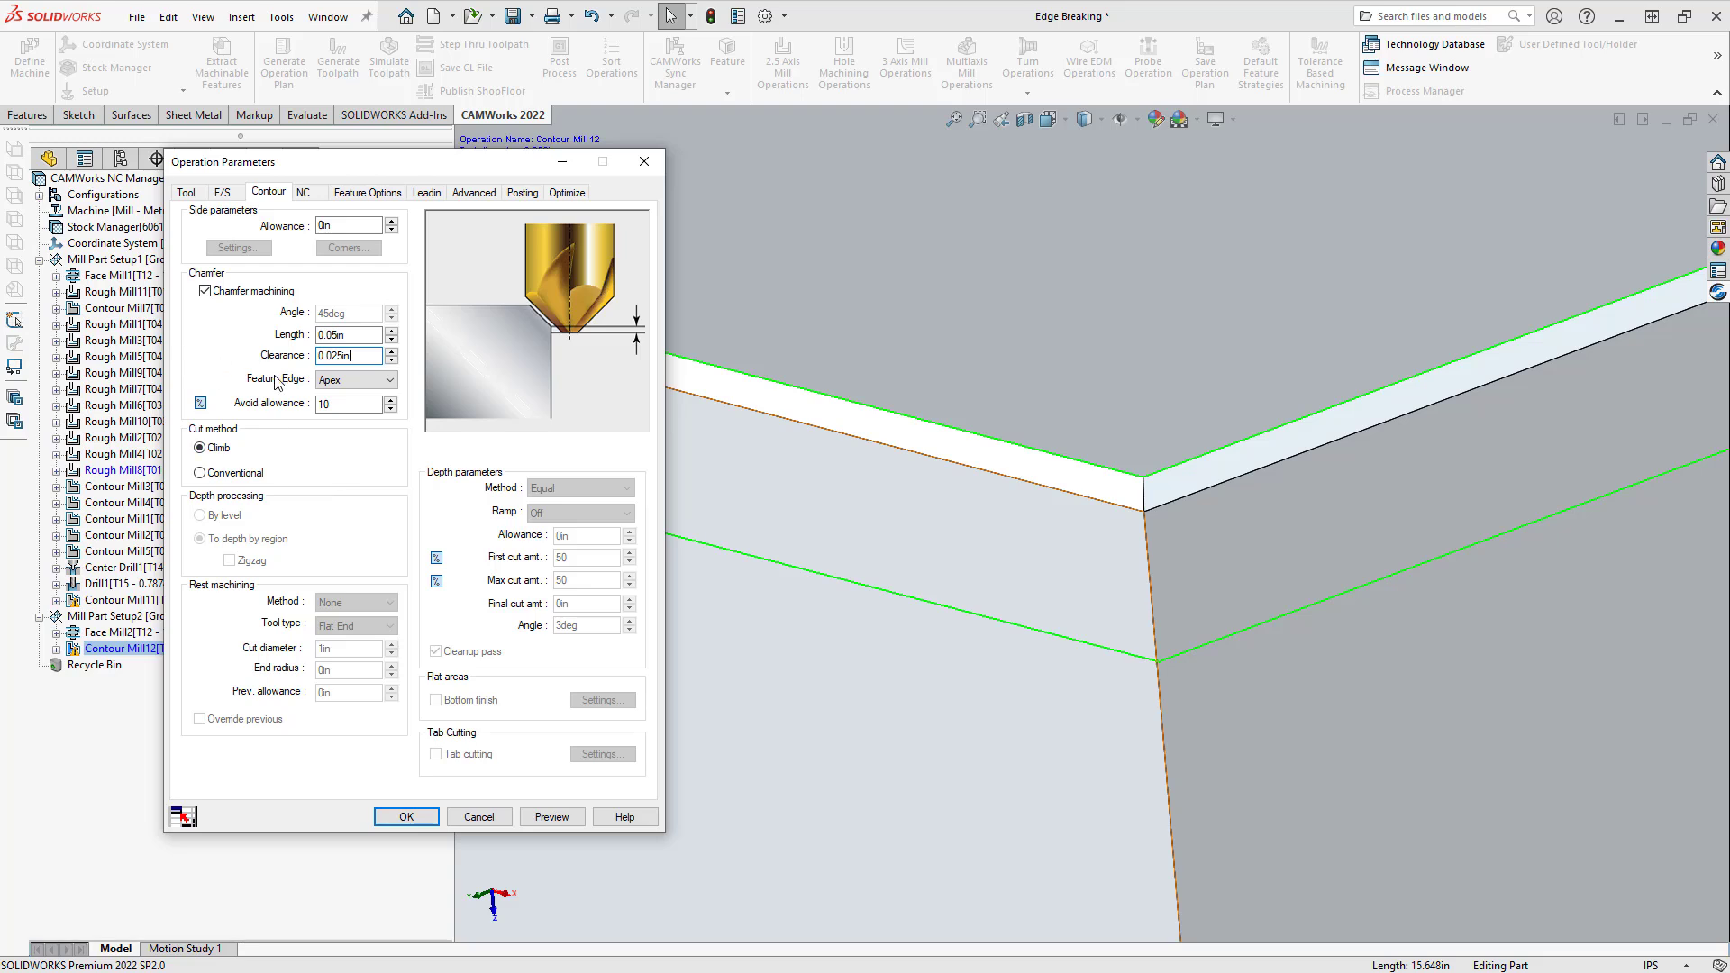
{"action": "left_click", "coordinate": [354, 383]}
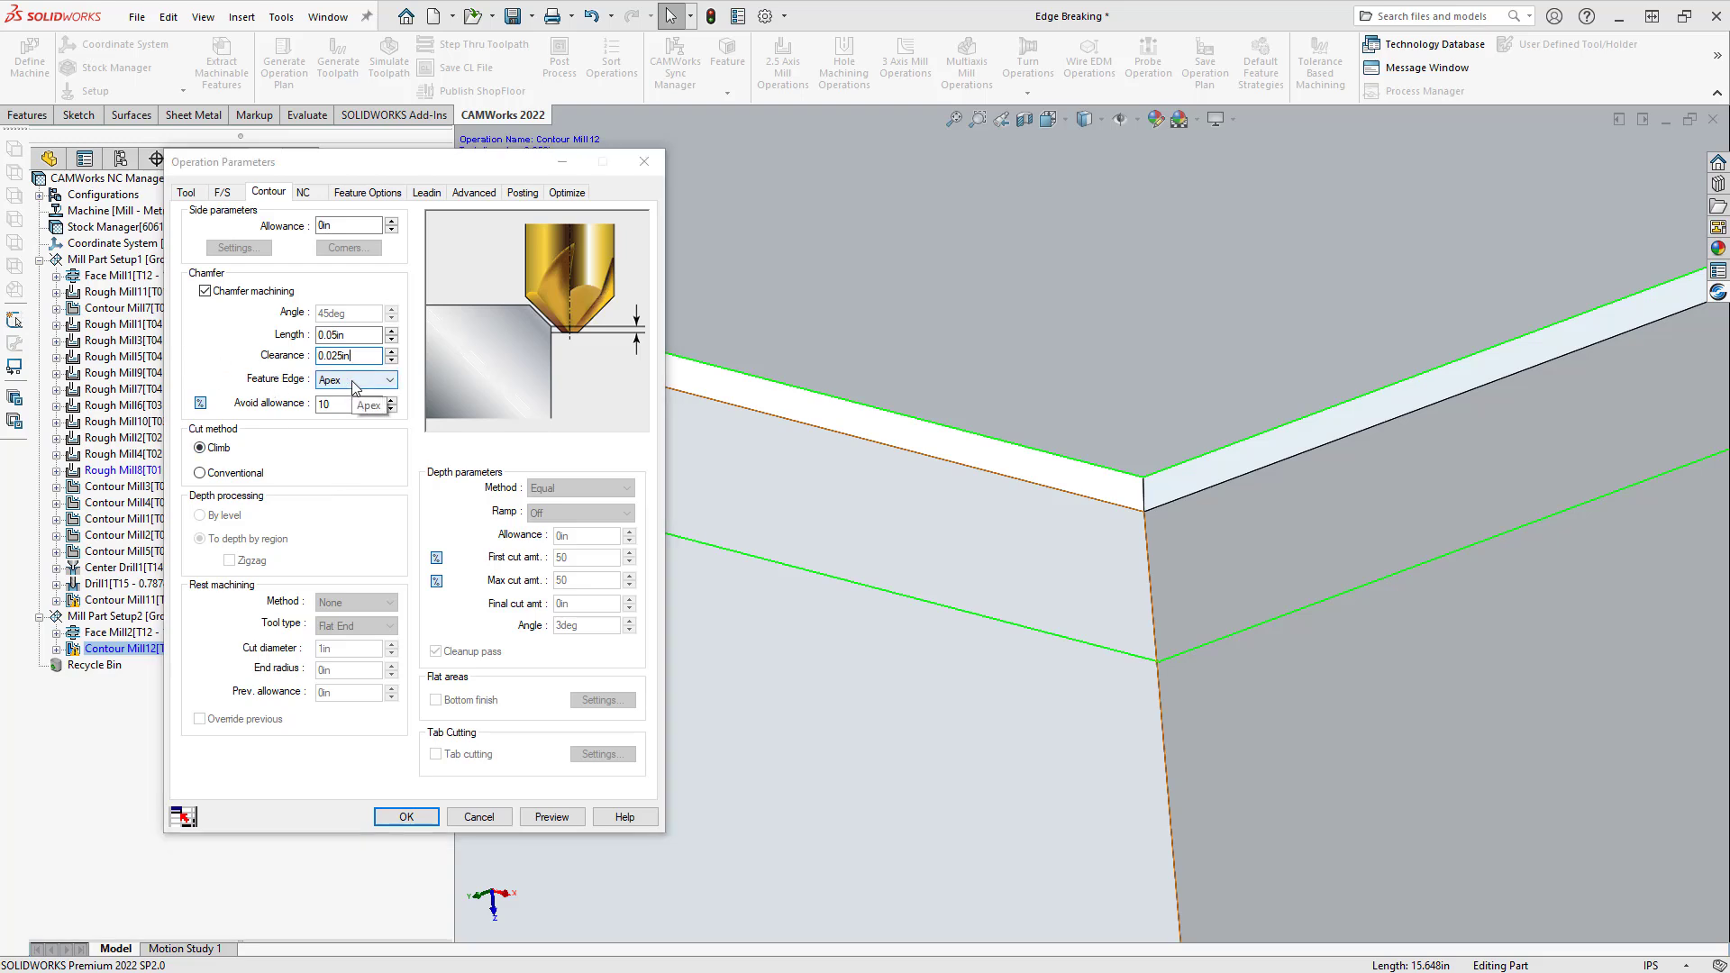
{"action": "left_click", "coordinate": [344, 402]}
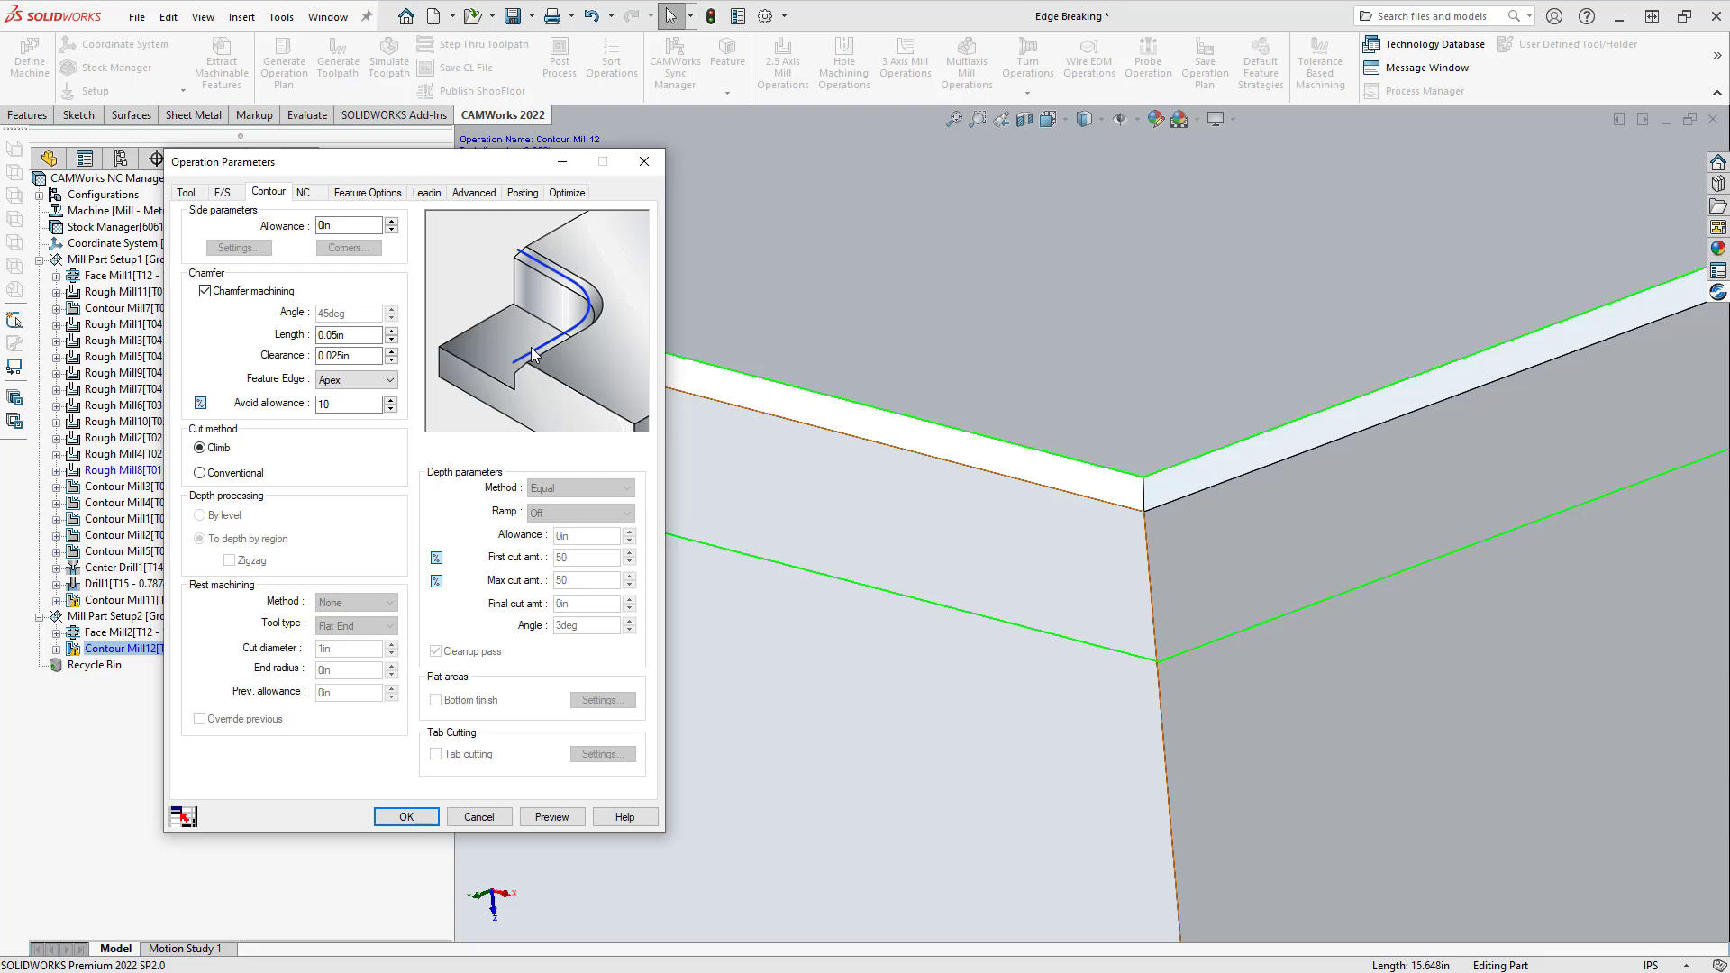
{"action": "left_click", "coordinate": [376, 380]}
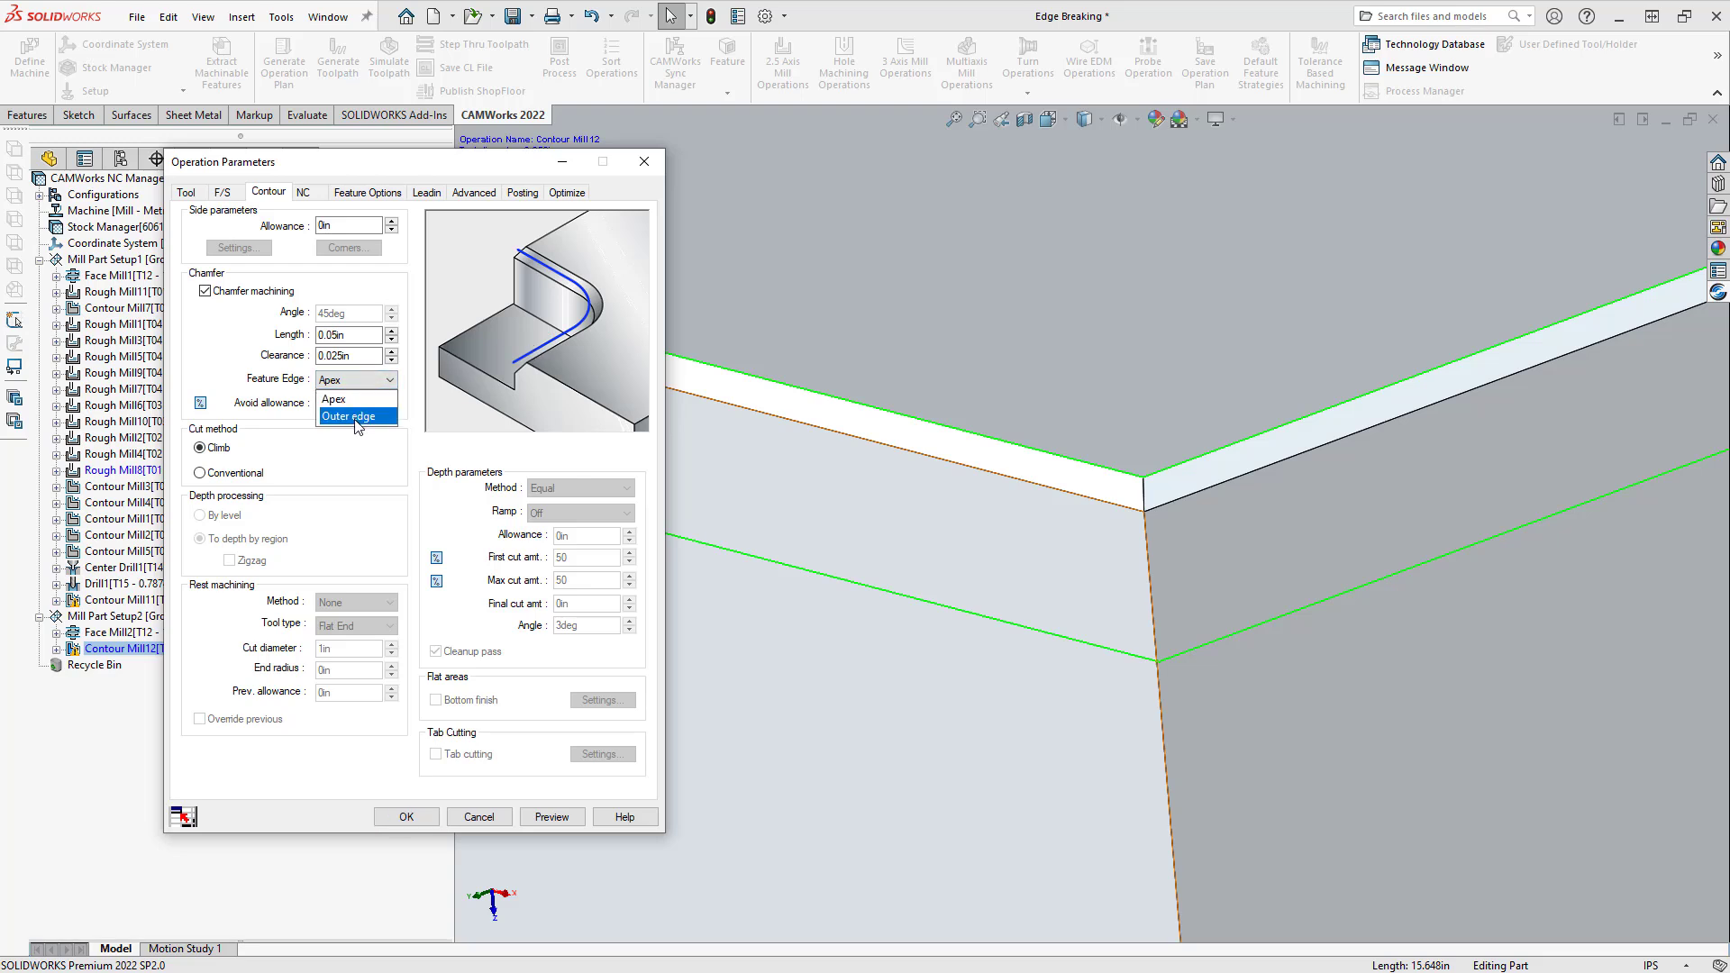
{"action": "left_click", "coordinate": [361, 418]}
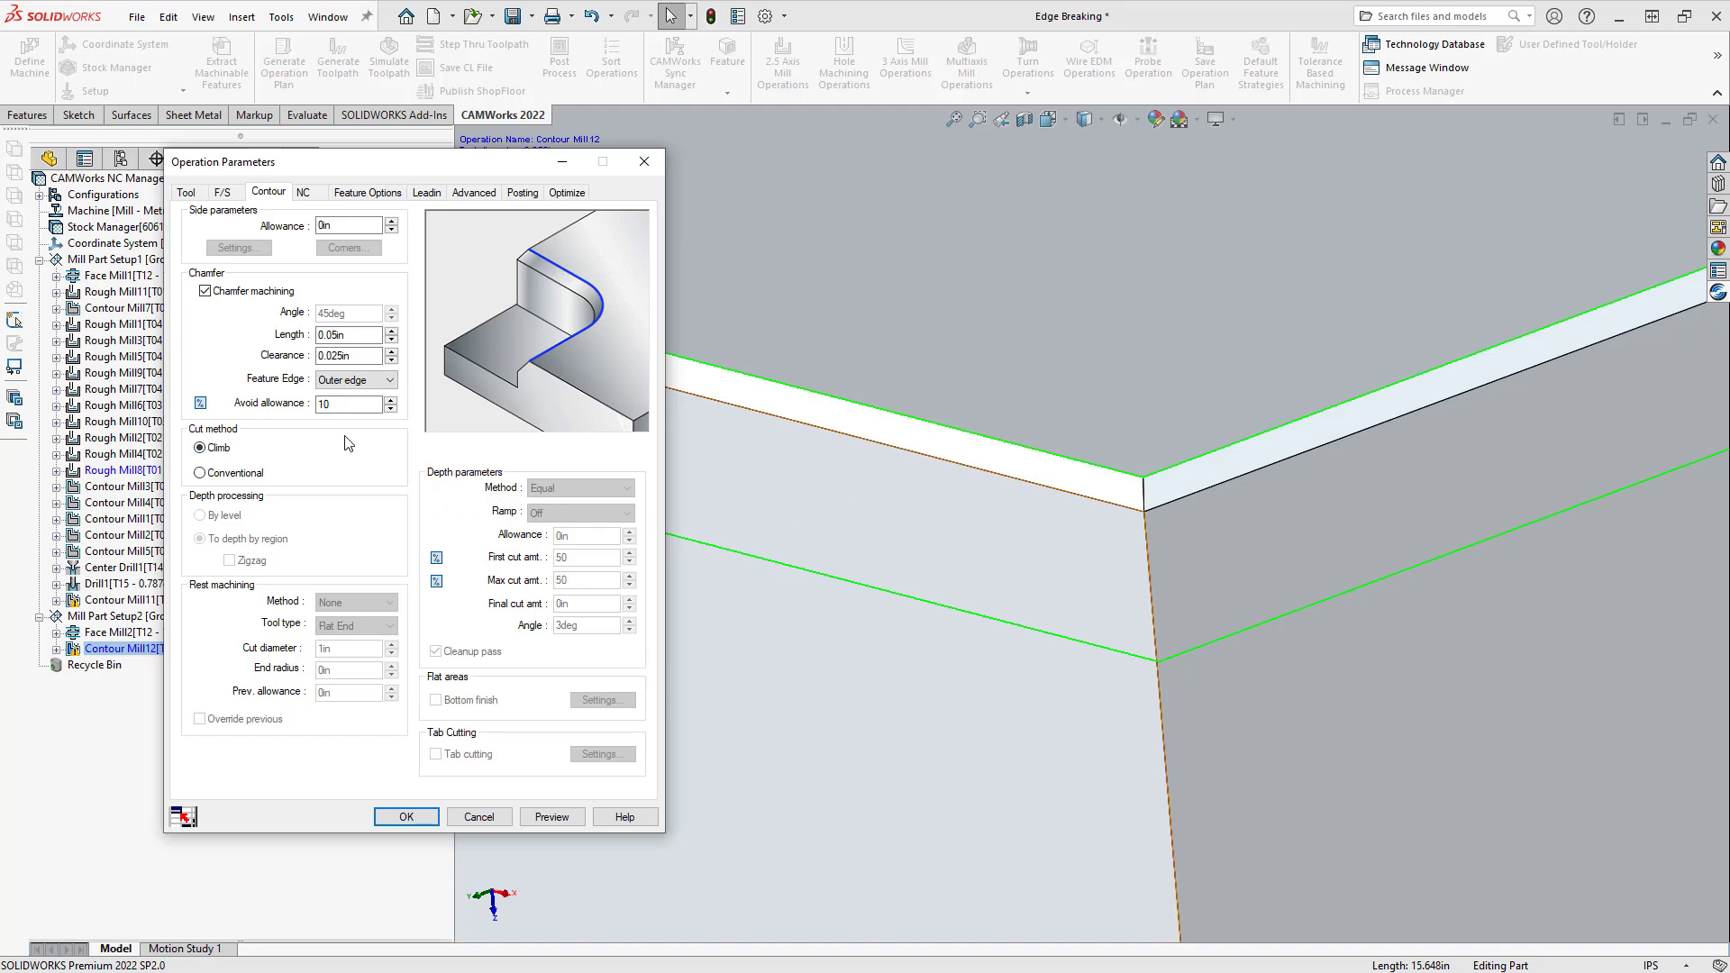
{"action": "left_click", "coordinate": [417, 819]}
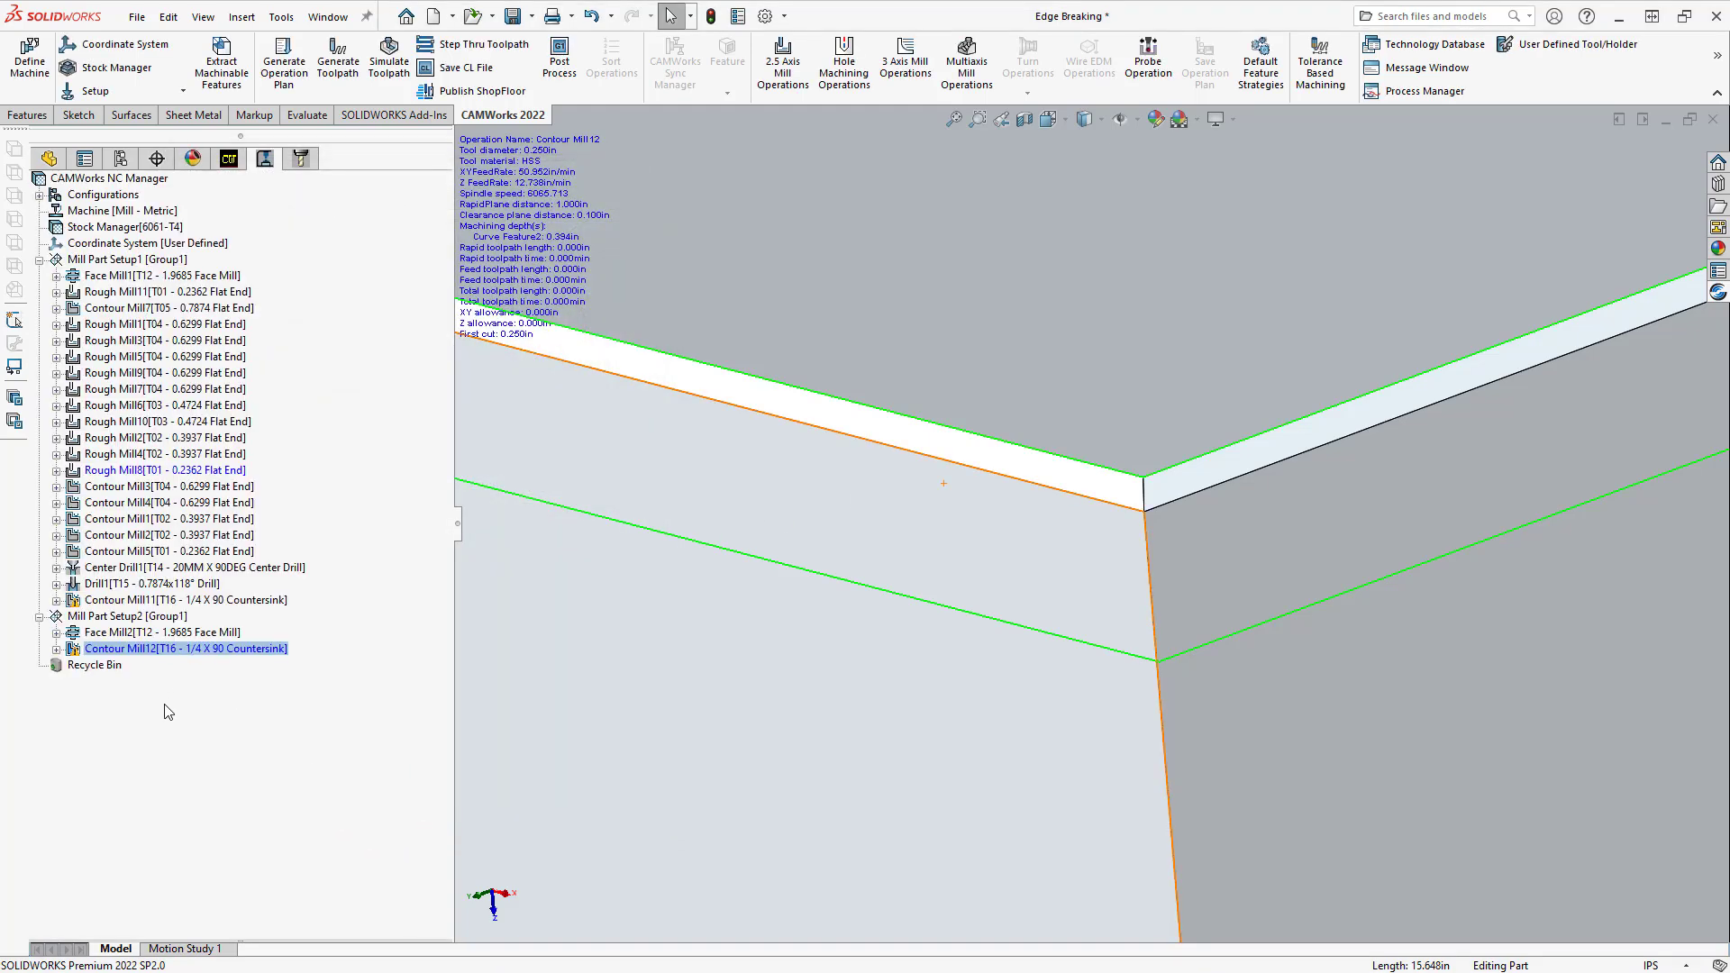
{"action": "right_click", "coordinate": [150, 650]}
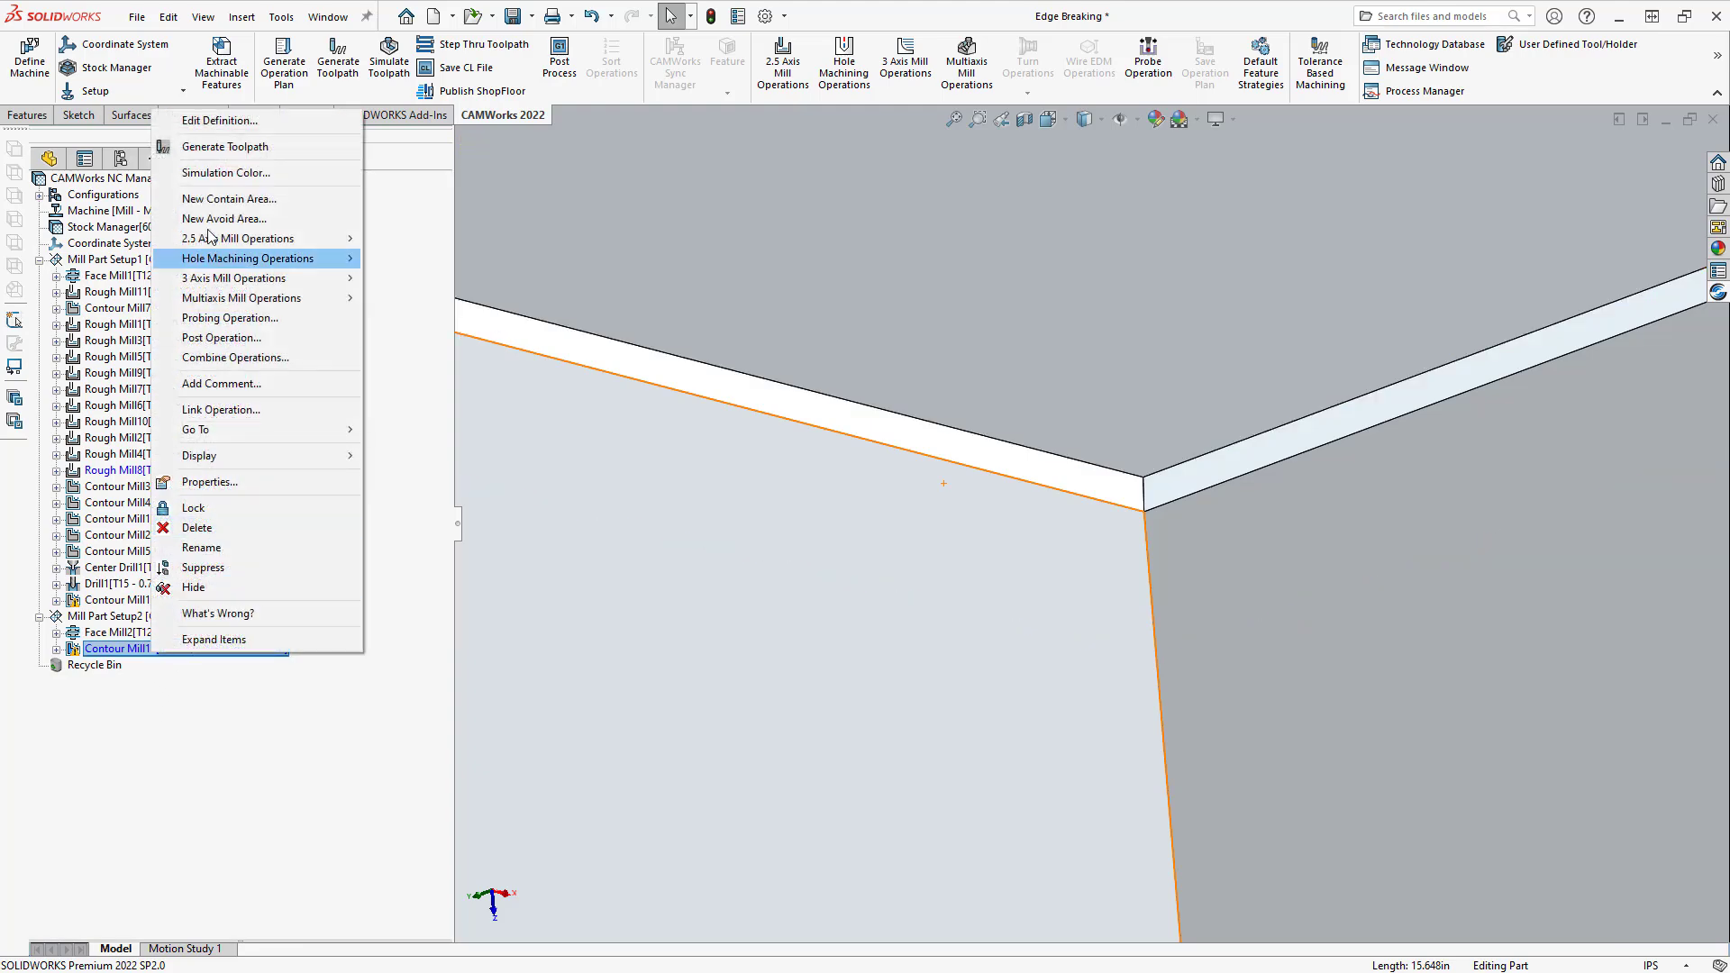
{"action": "left_click", "coordinate": [225, 147]}
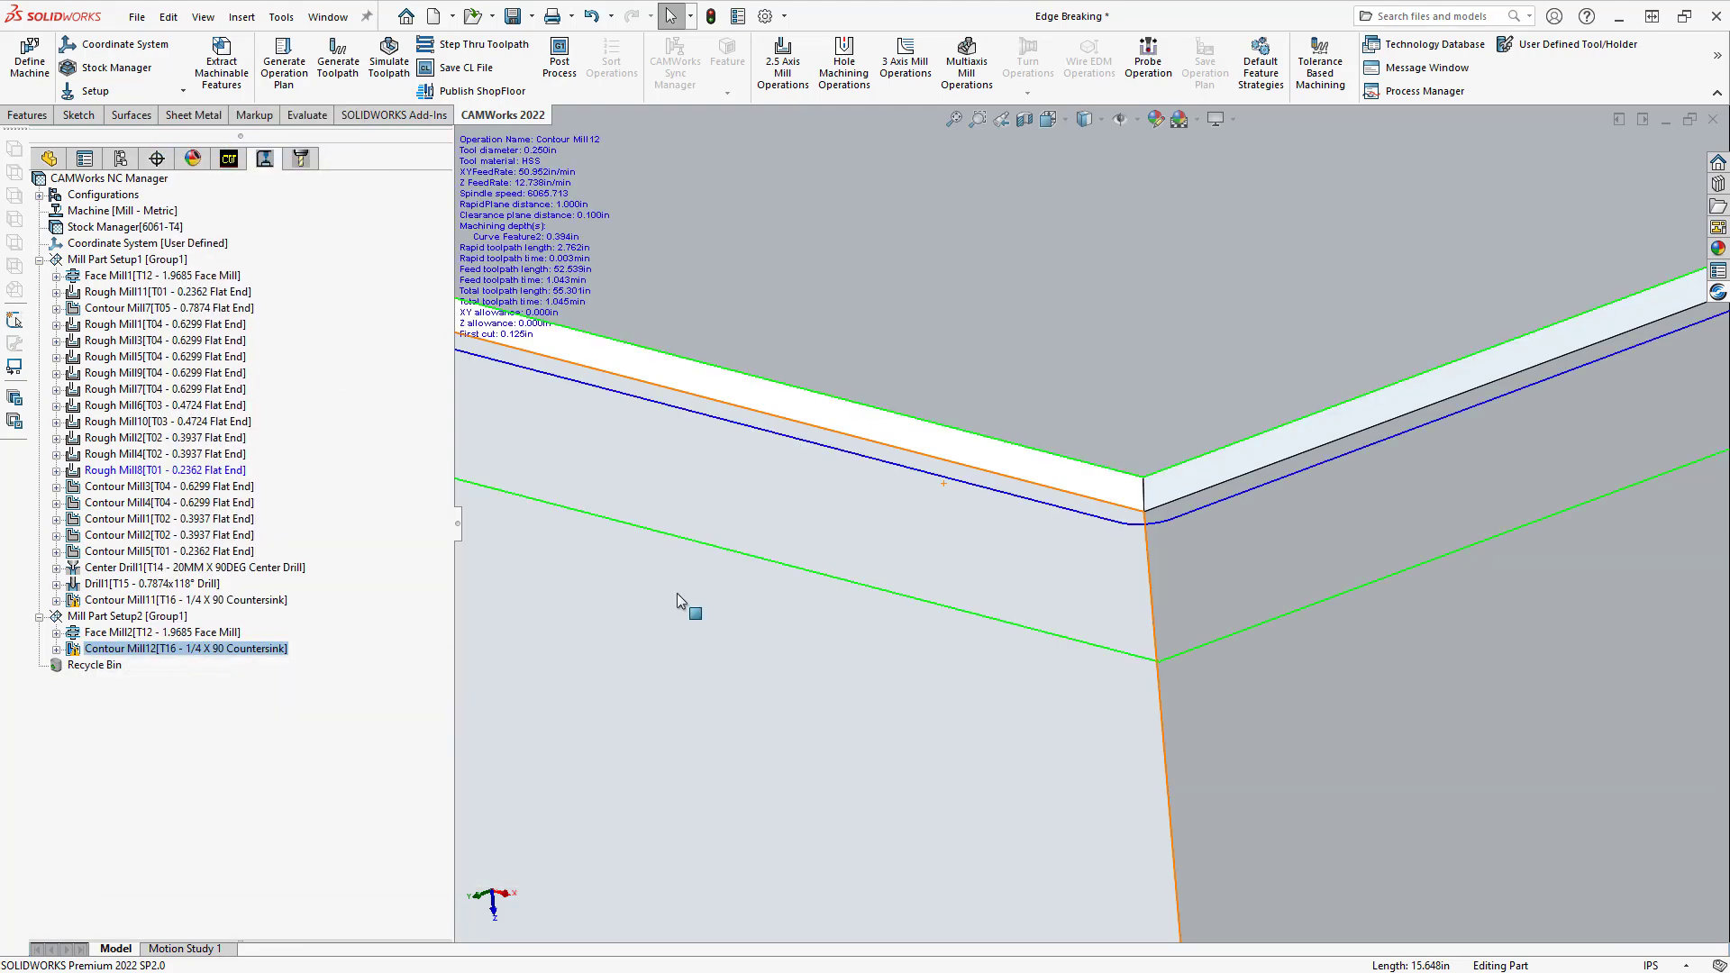
Orient the view normal to the block's short side face and open the toolpath step-through for Contour Mill12
{"action": "key", "text": "f"}
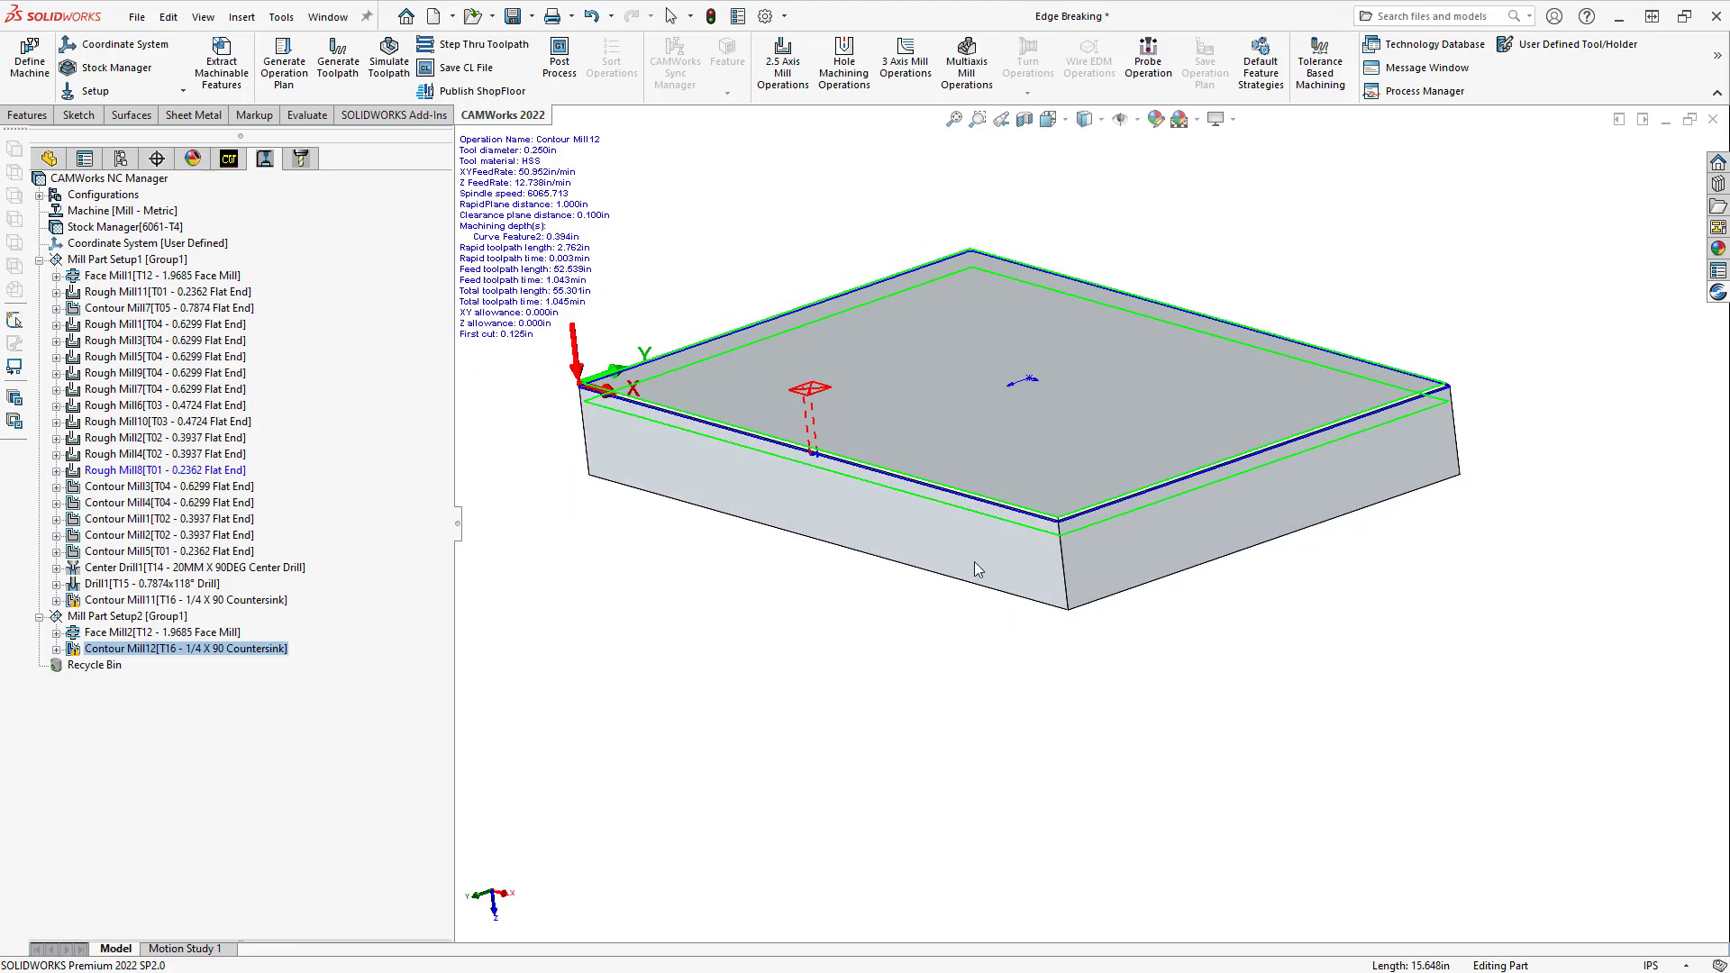
{"action": "right_click", "coordinate": [1085, 560]}
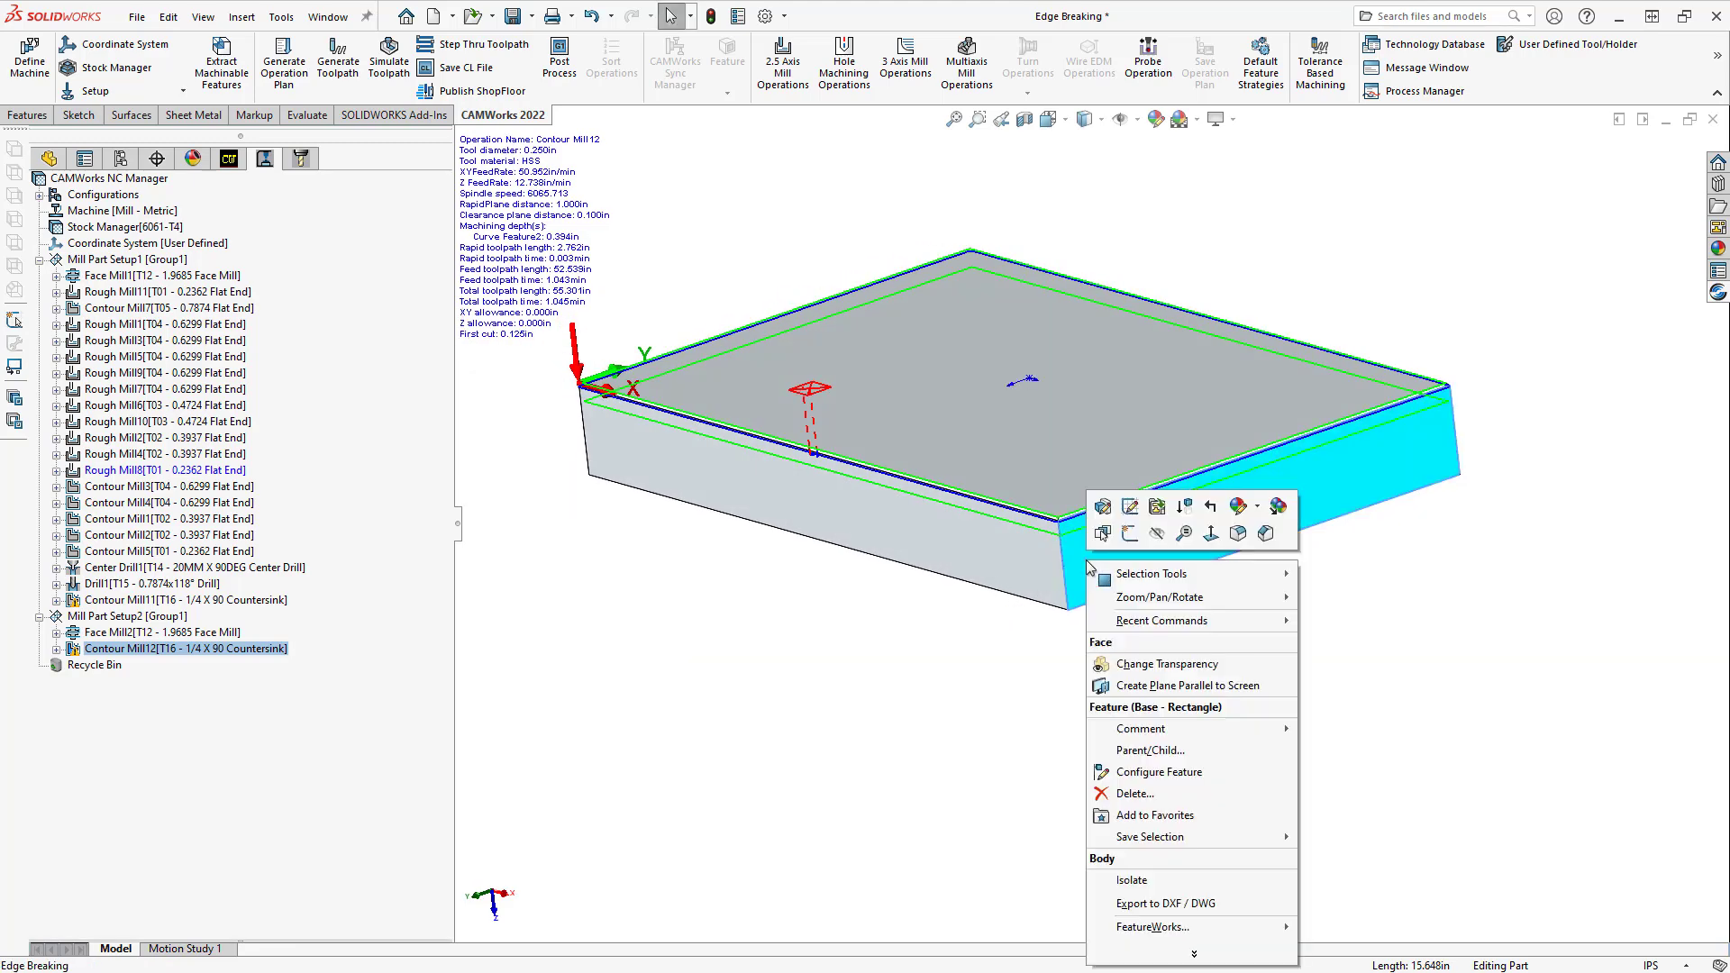
{"action": "left_click", "coordinate": [1211, 533]}
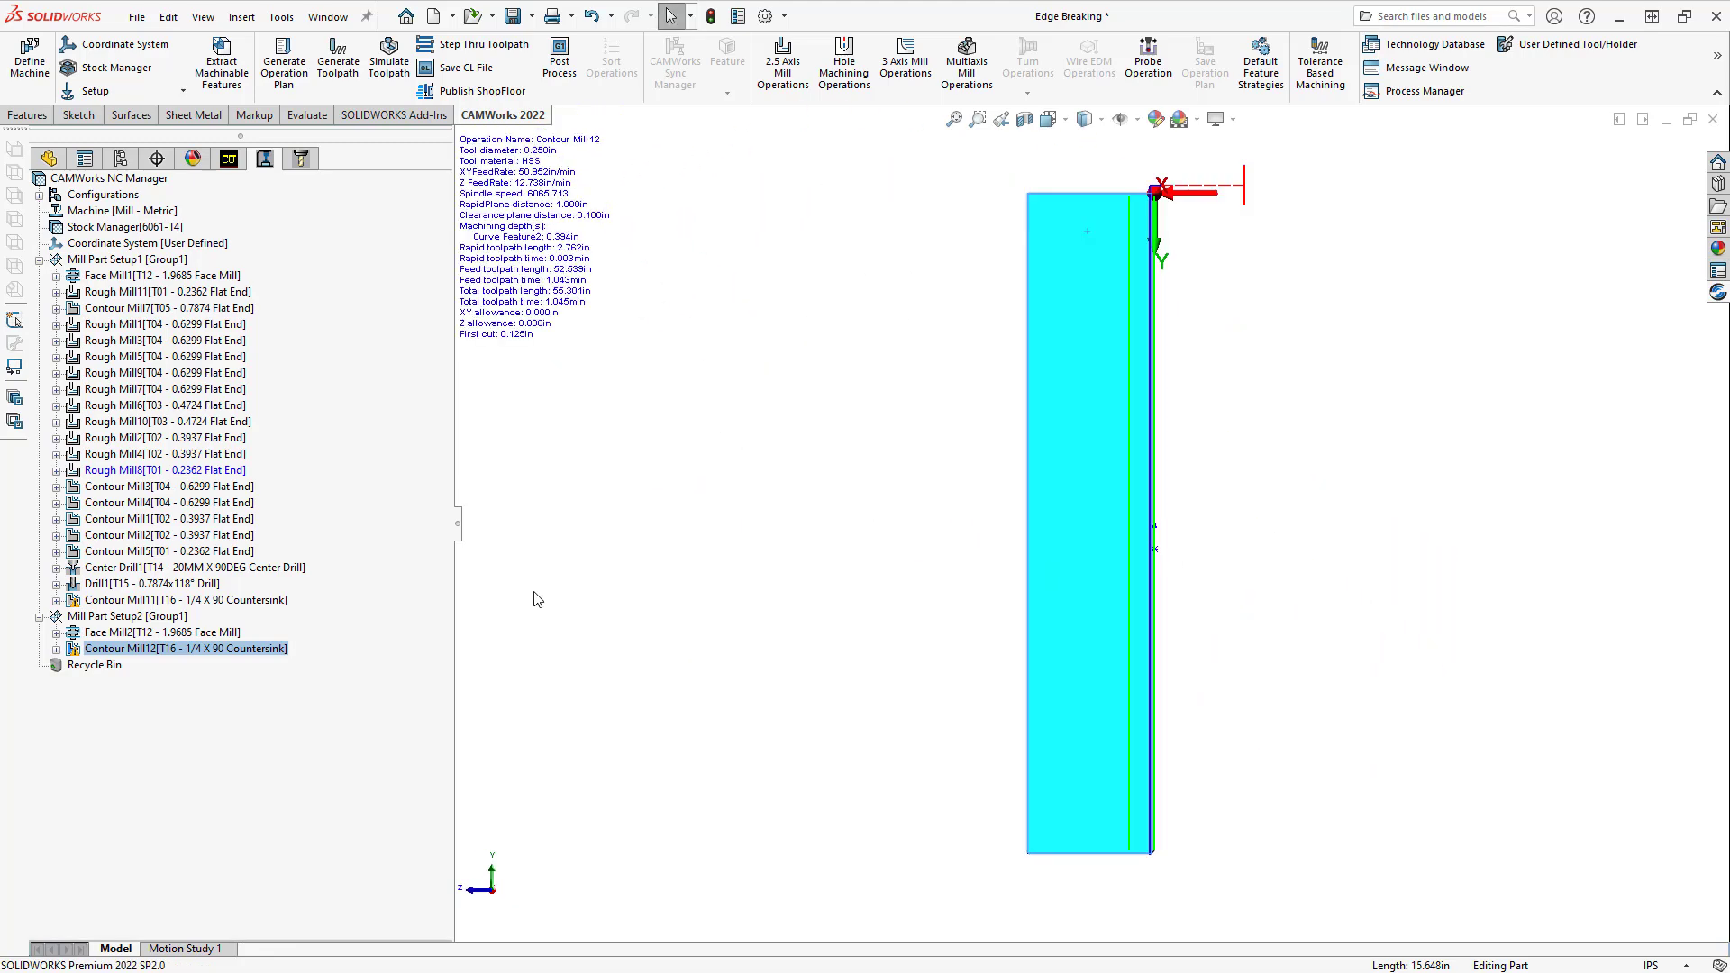
{"action": "scroll", "coordinate": [1151, 217], "scroll_direction": "down", "scroll_amount": 4}
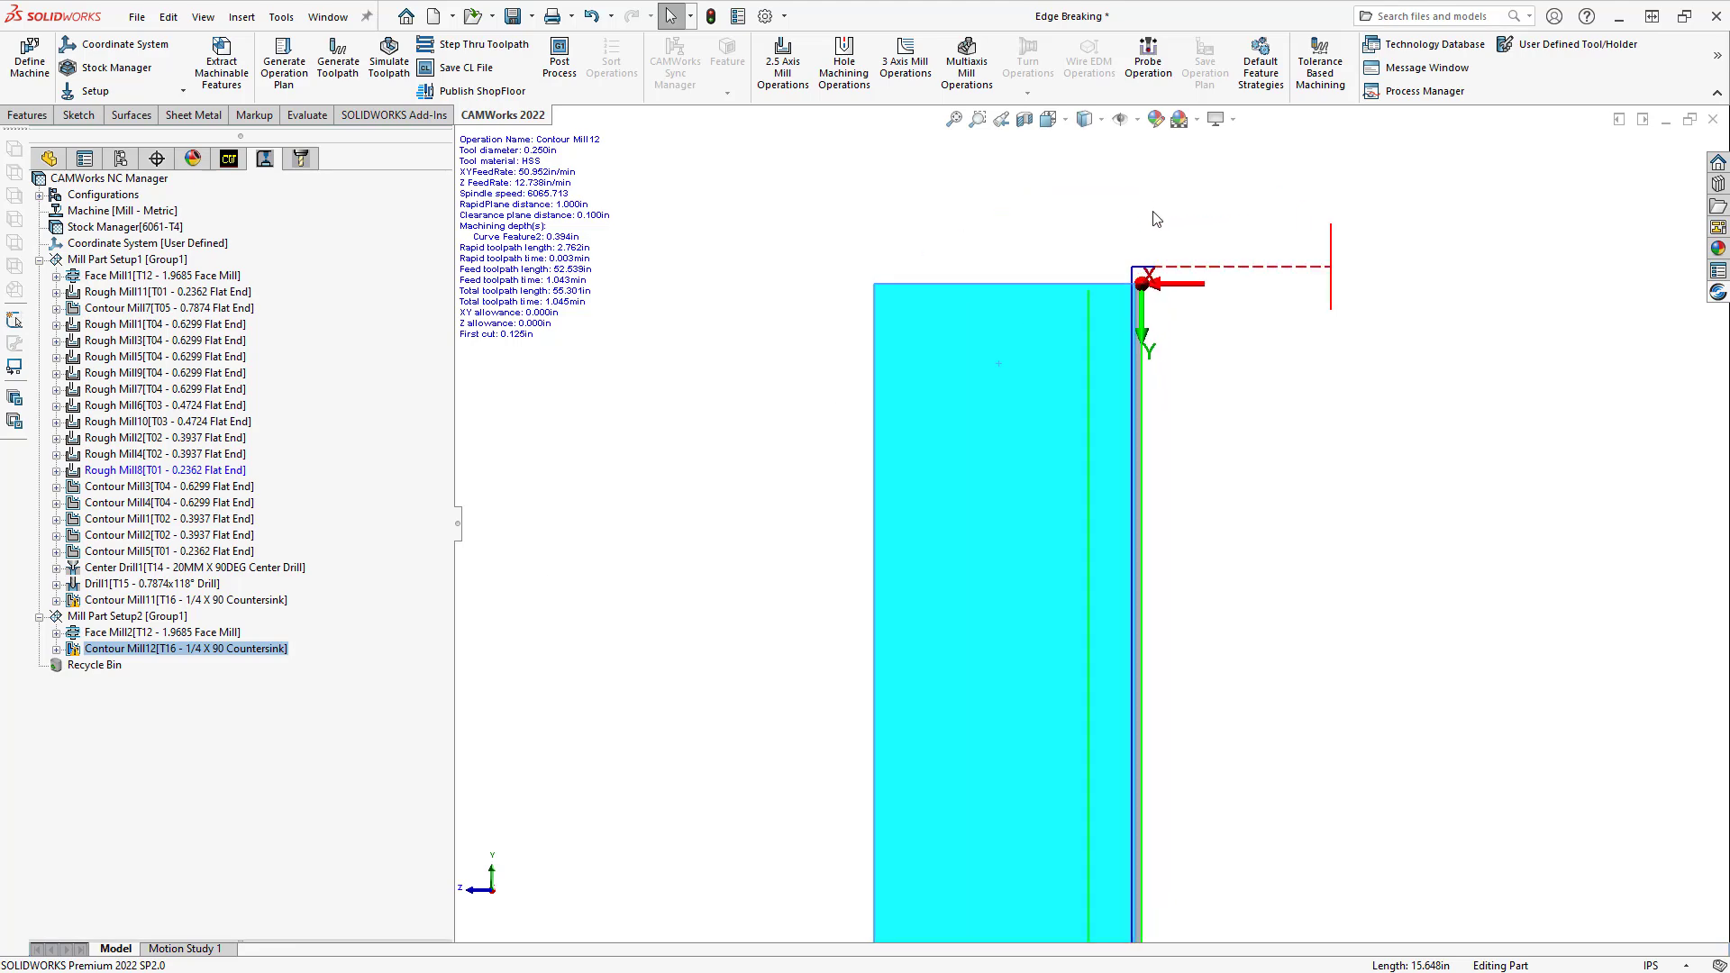
{"action": "right_click", "coordinate": [101, 656]}
{"action": "left_click", "coordinate": [221, 86]}
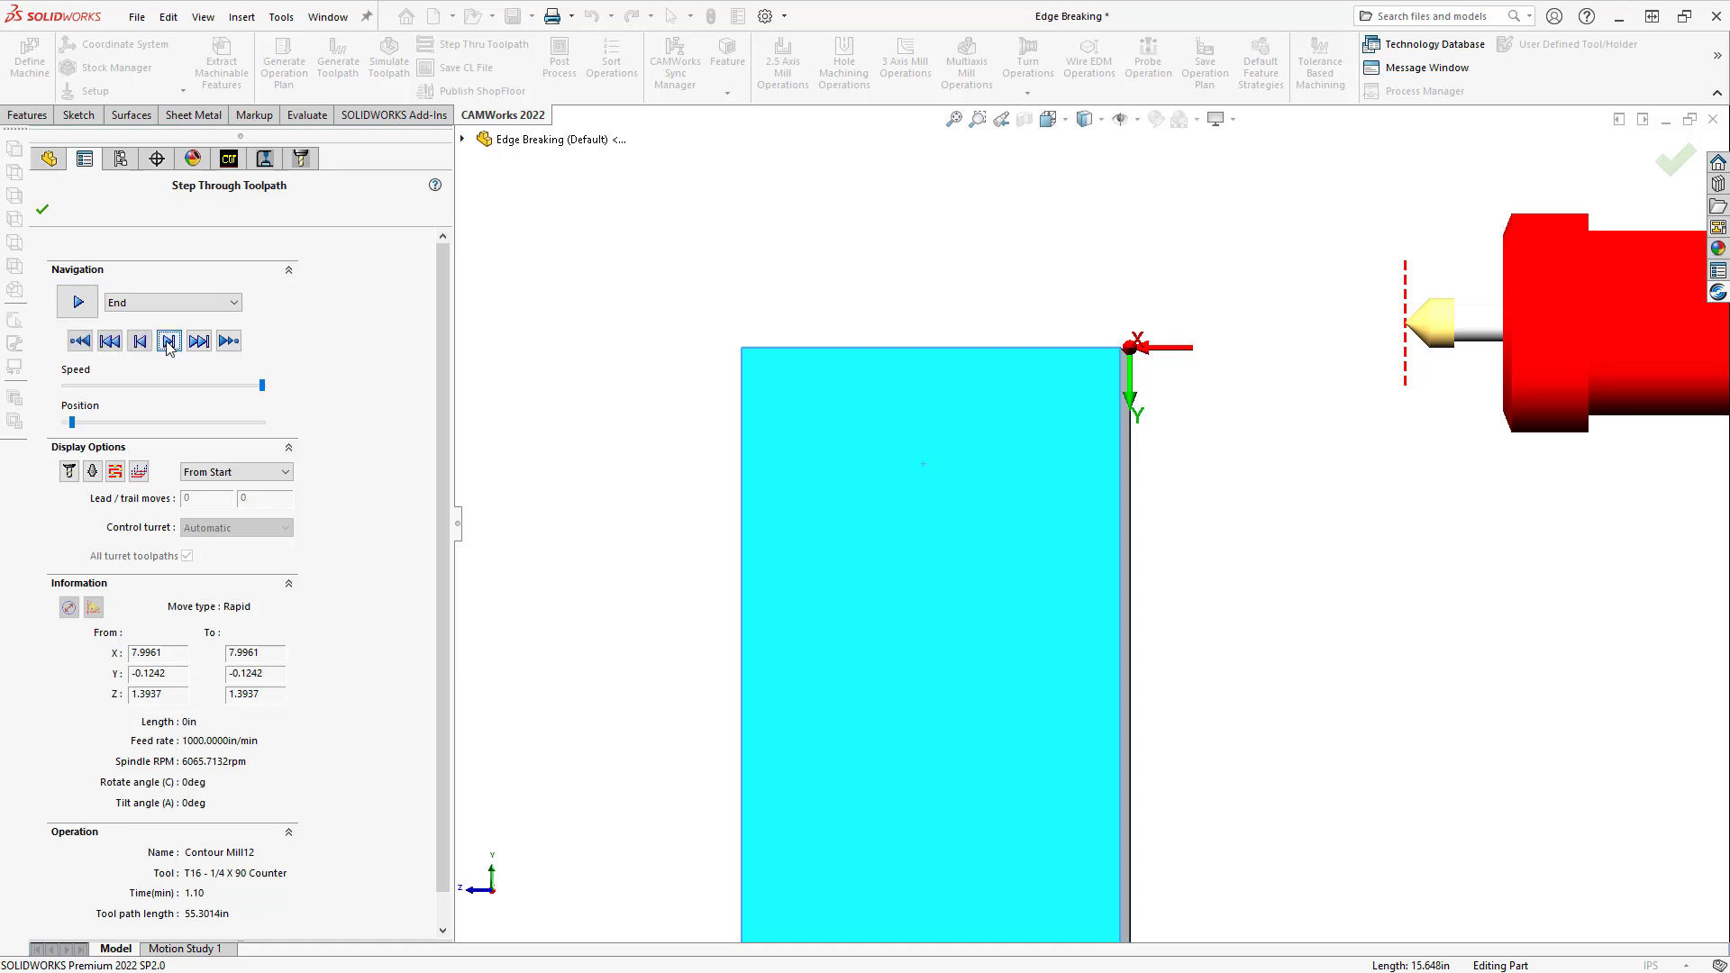
Step through the approach and lead-in moves of Contour Mill12 until the countersink meets the chamfered edge, checking the cutter close up
{"action": "left_click", "coordinate": [168, 341]}
{"action": "left_click", "coordinate": [169, 341]}
{"action": "left_click", "coordinate": [169, 340]}
{"action": "scroll", "coordinate": [1213, 330], "scroll_direction": "down", "scroll_amount": 5}
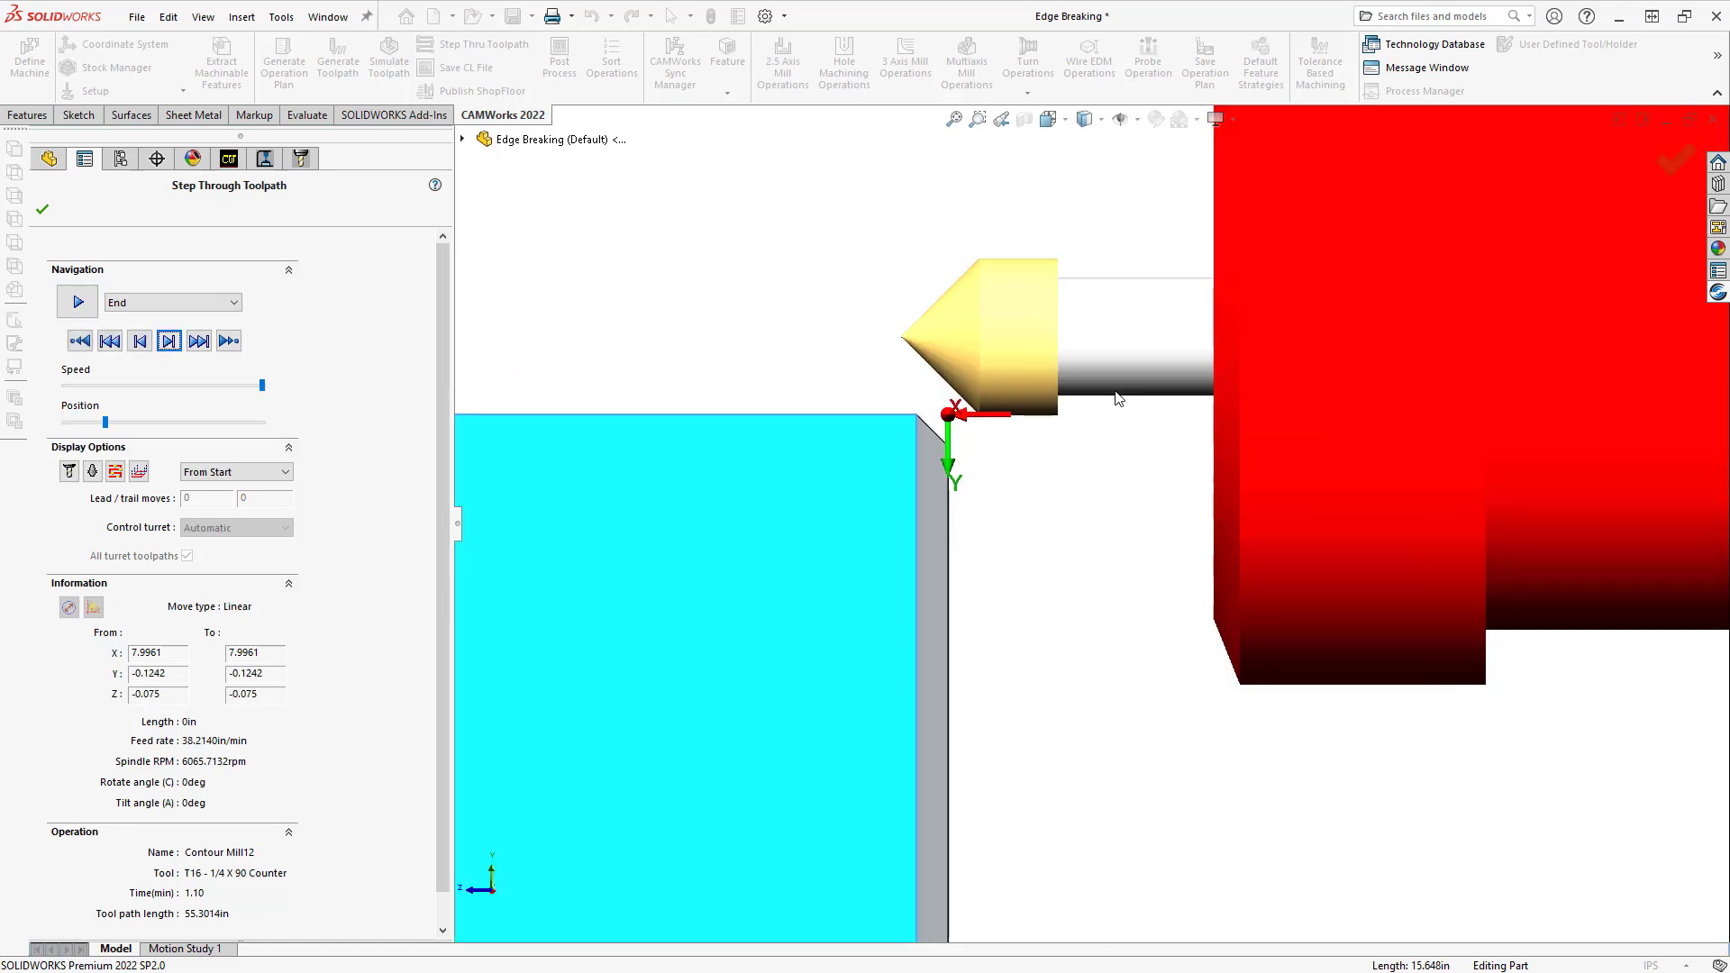
{"action": "left_click", "coordinate": [168, 341]}
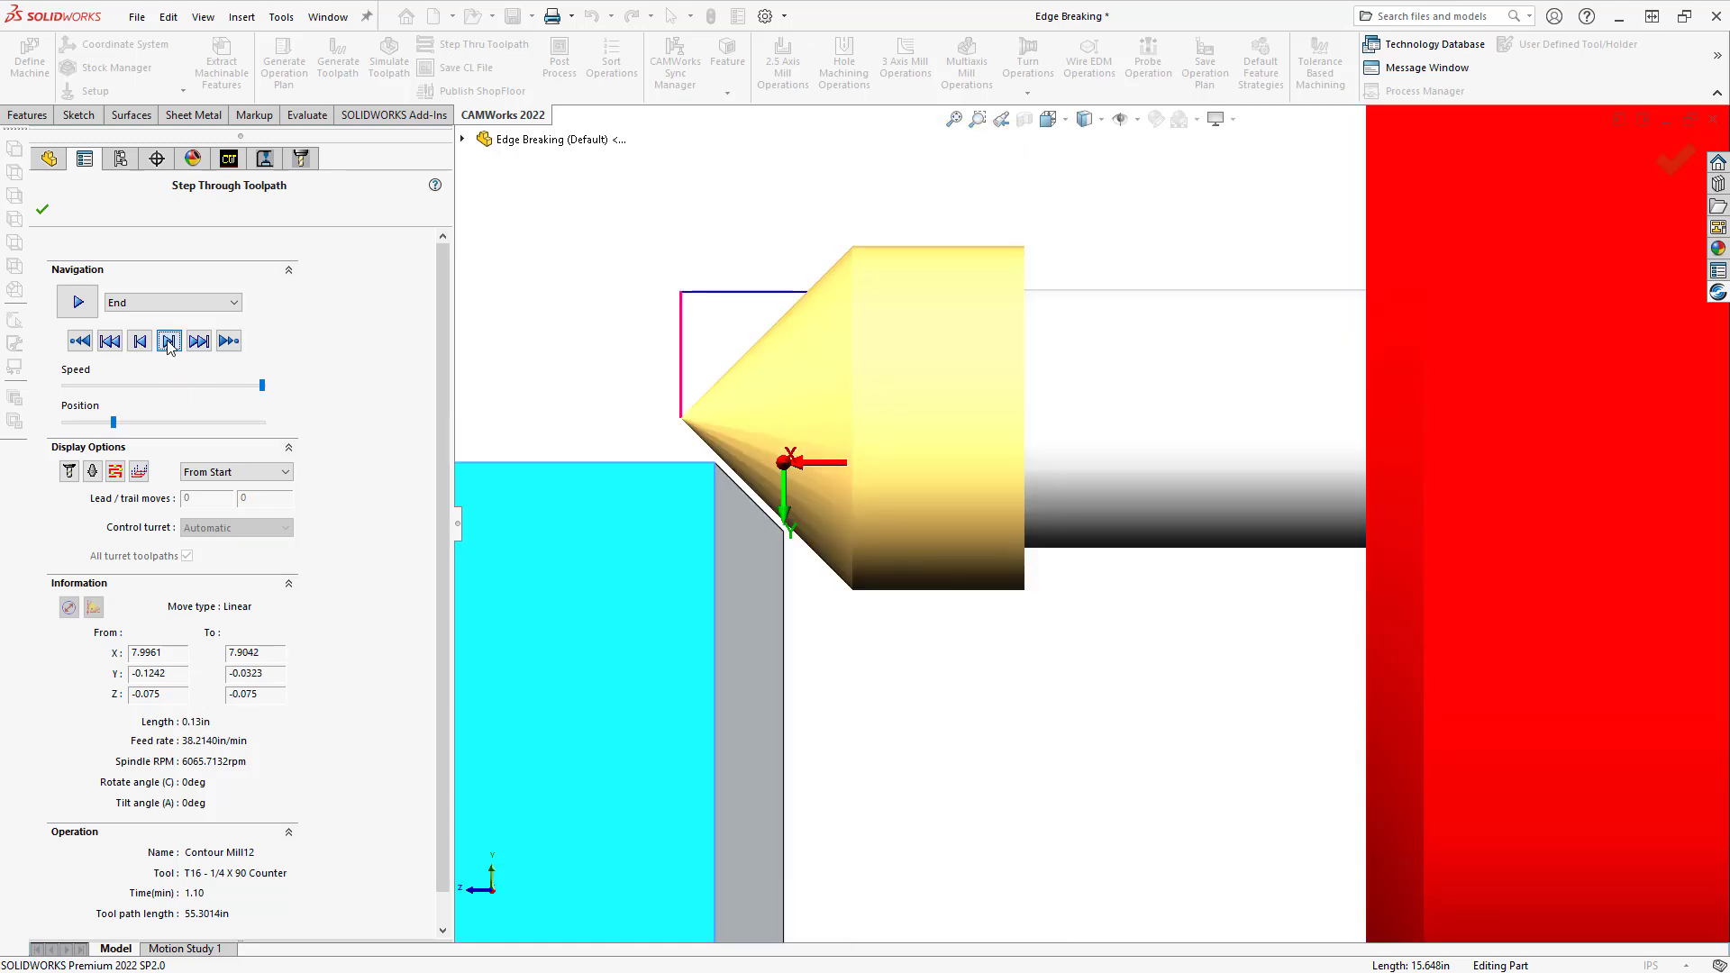
{"action": "left_click", "coordinate": [168, 341]}
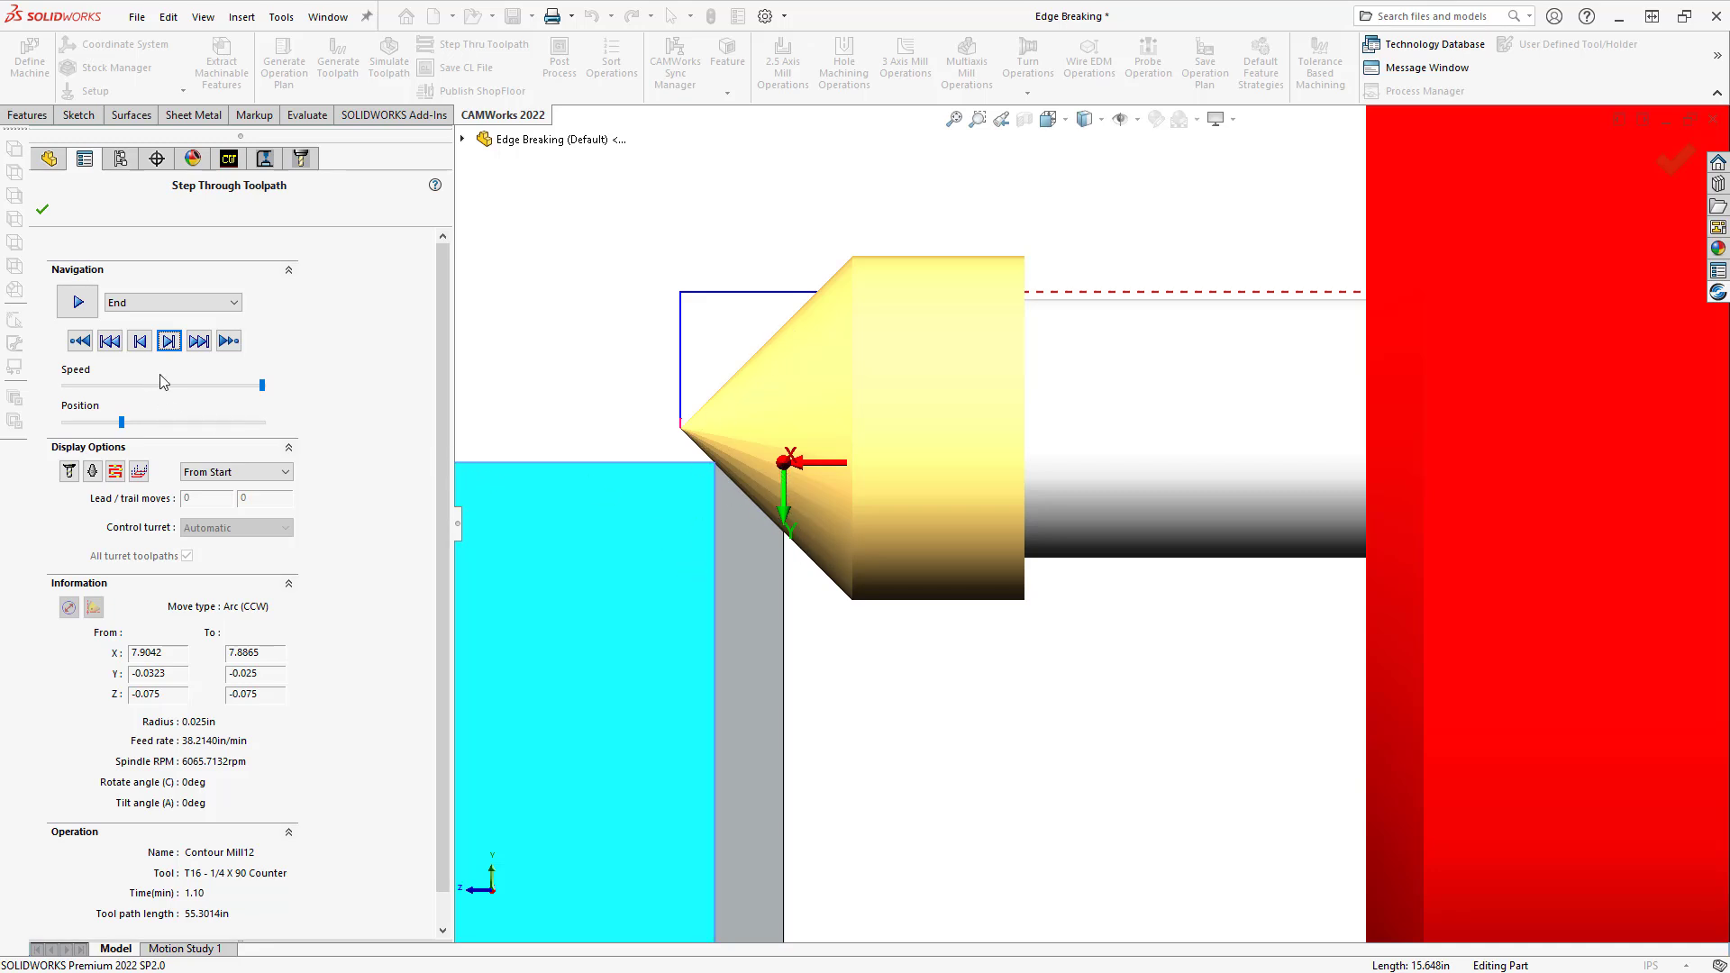
Step the countersink along the first straight edge of the contour, view the result in isometric, and close the step-through
{"action": "left_click", "coordinate": [170, 342]}
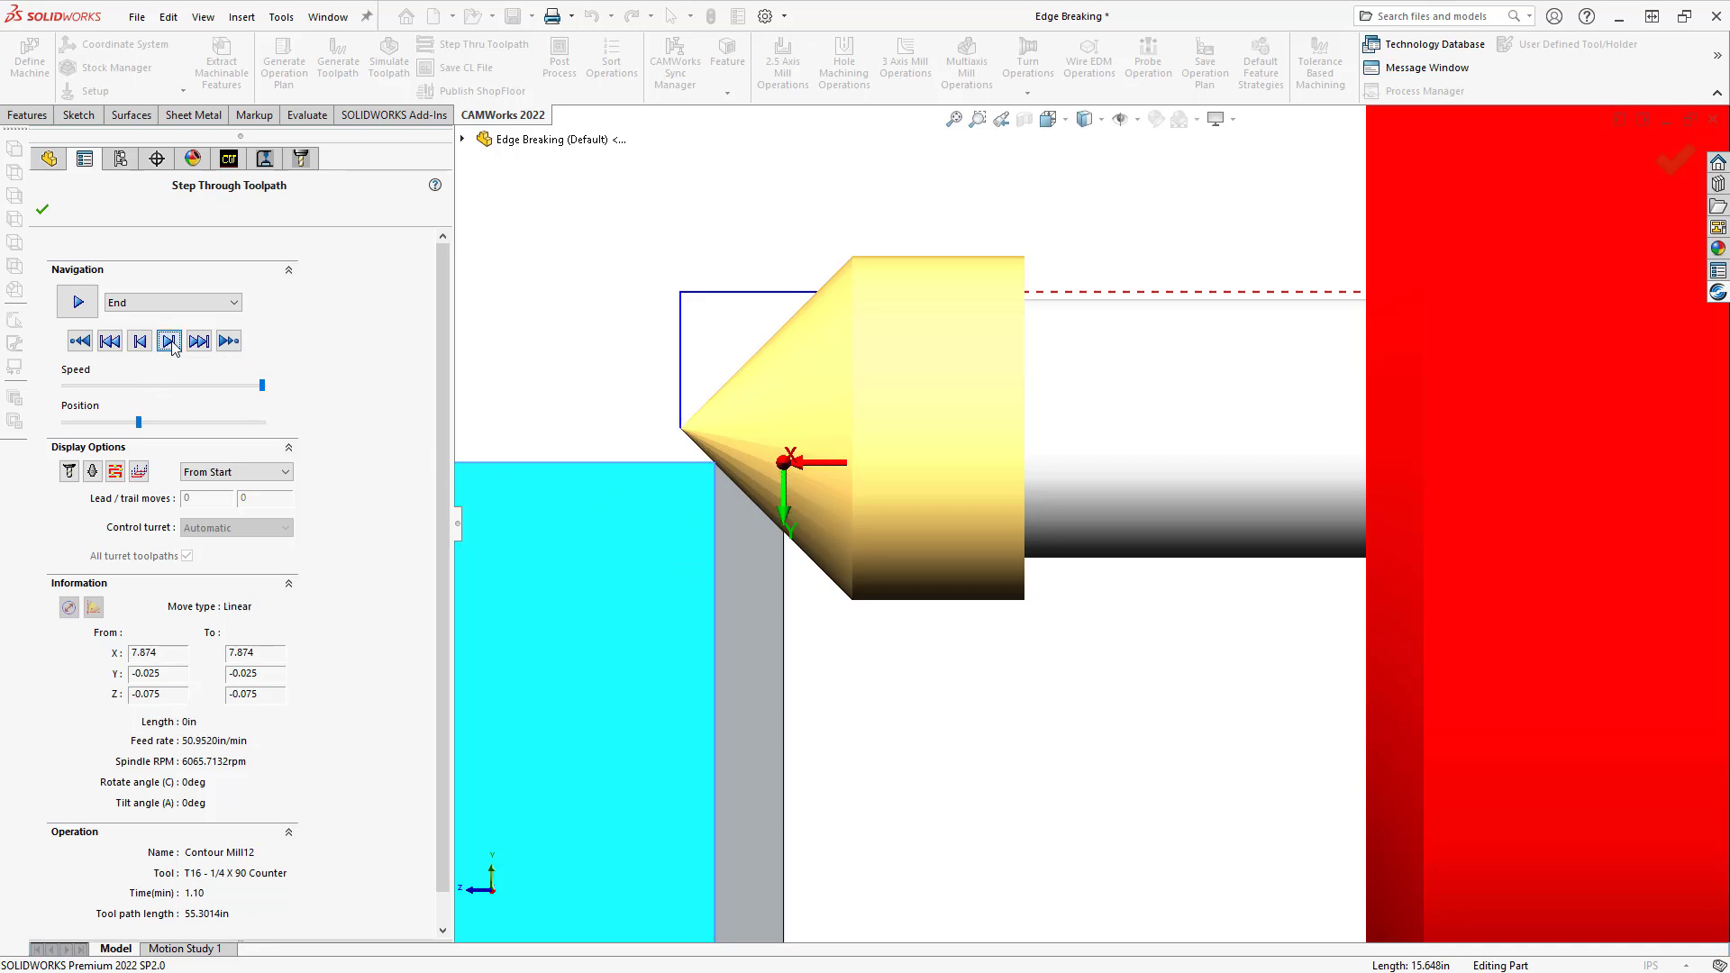
{"action": "left_click", "coordinate": [170, 342]}
{"action": "scroll", "coordinate": [814, 558], "scroll_direction": "up", "scroll_amount": 3}
{"action": "key", "text": "ctrl+7"}
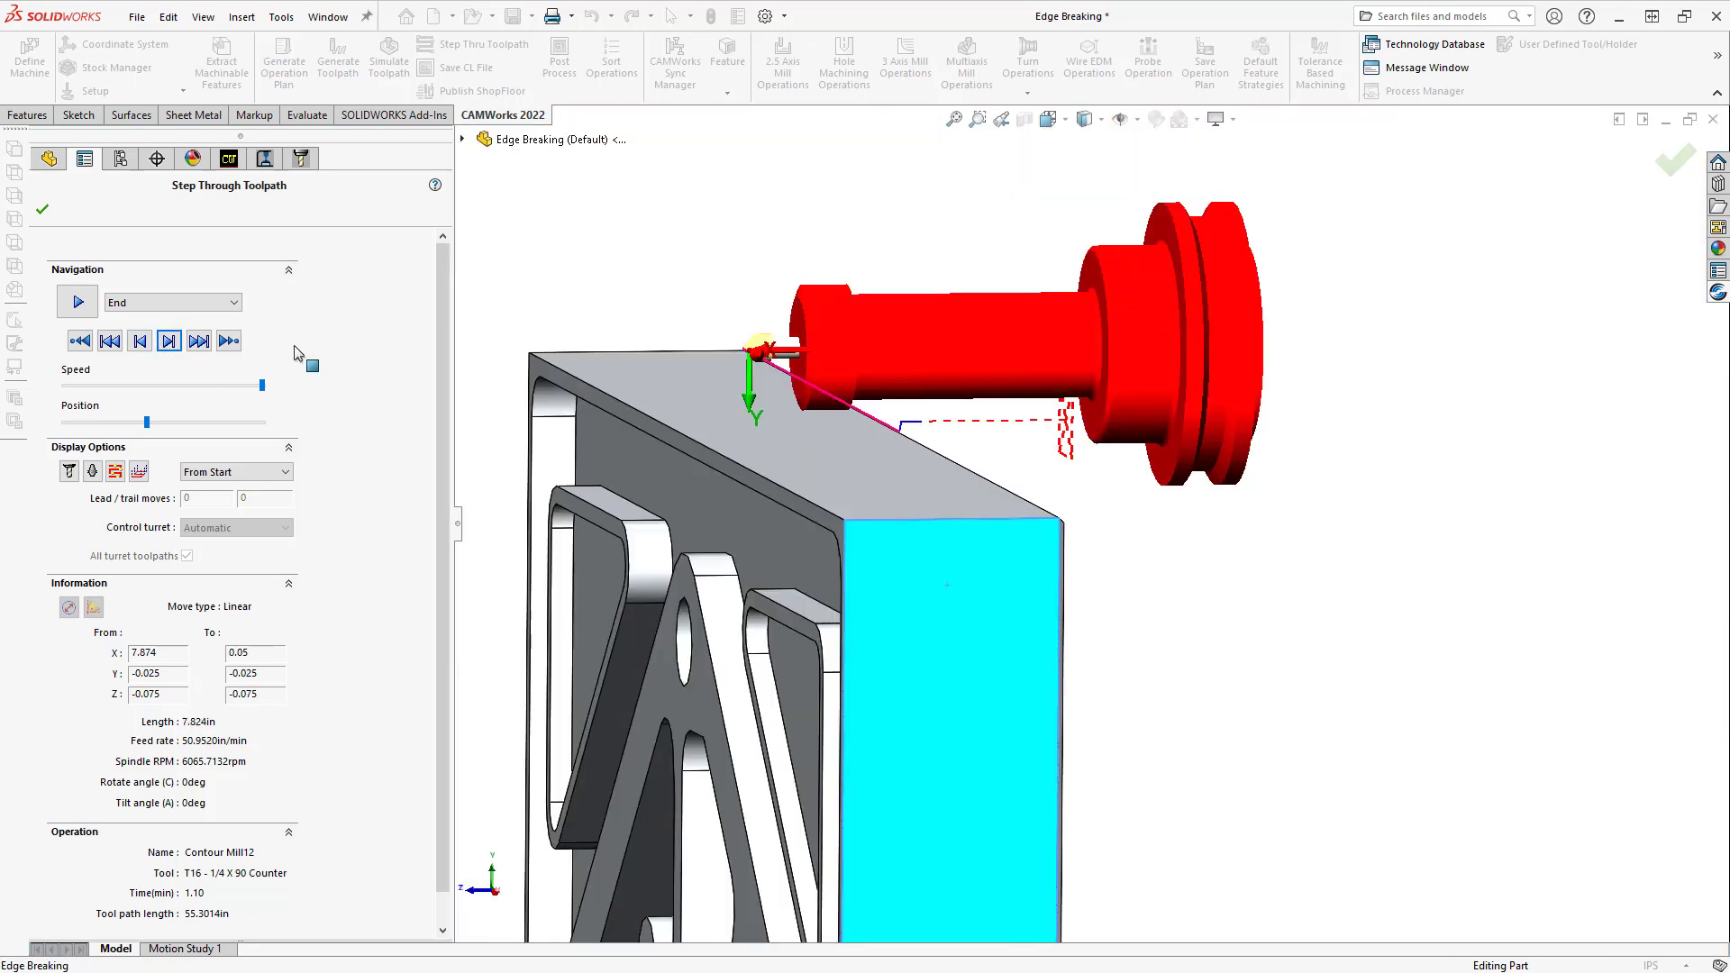
{"action": "left_click", "coordinate": [41, 209]}
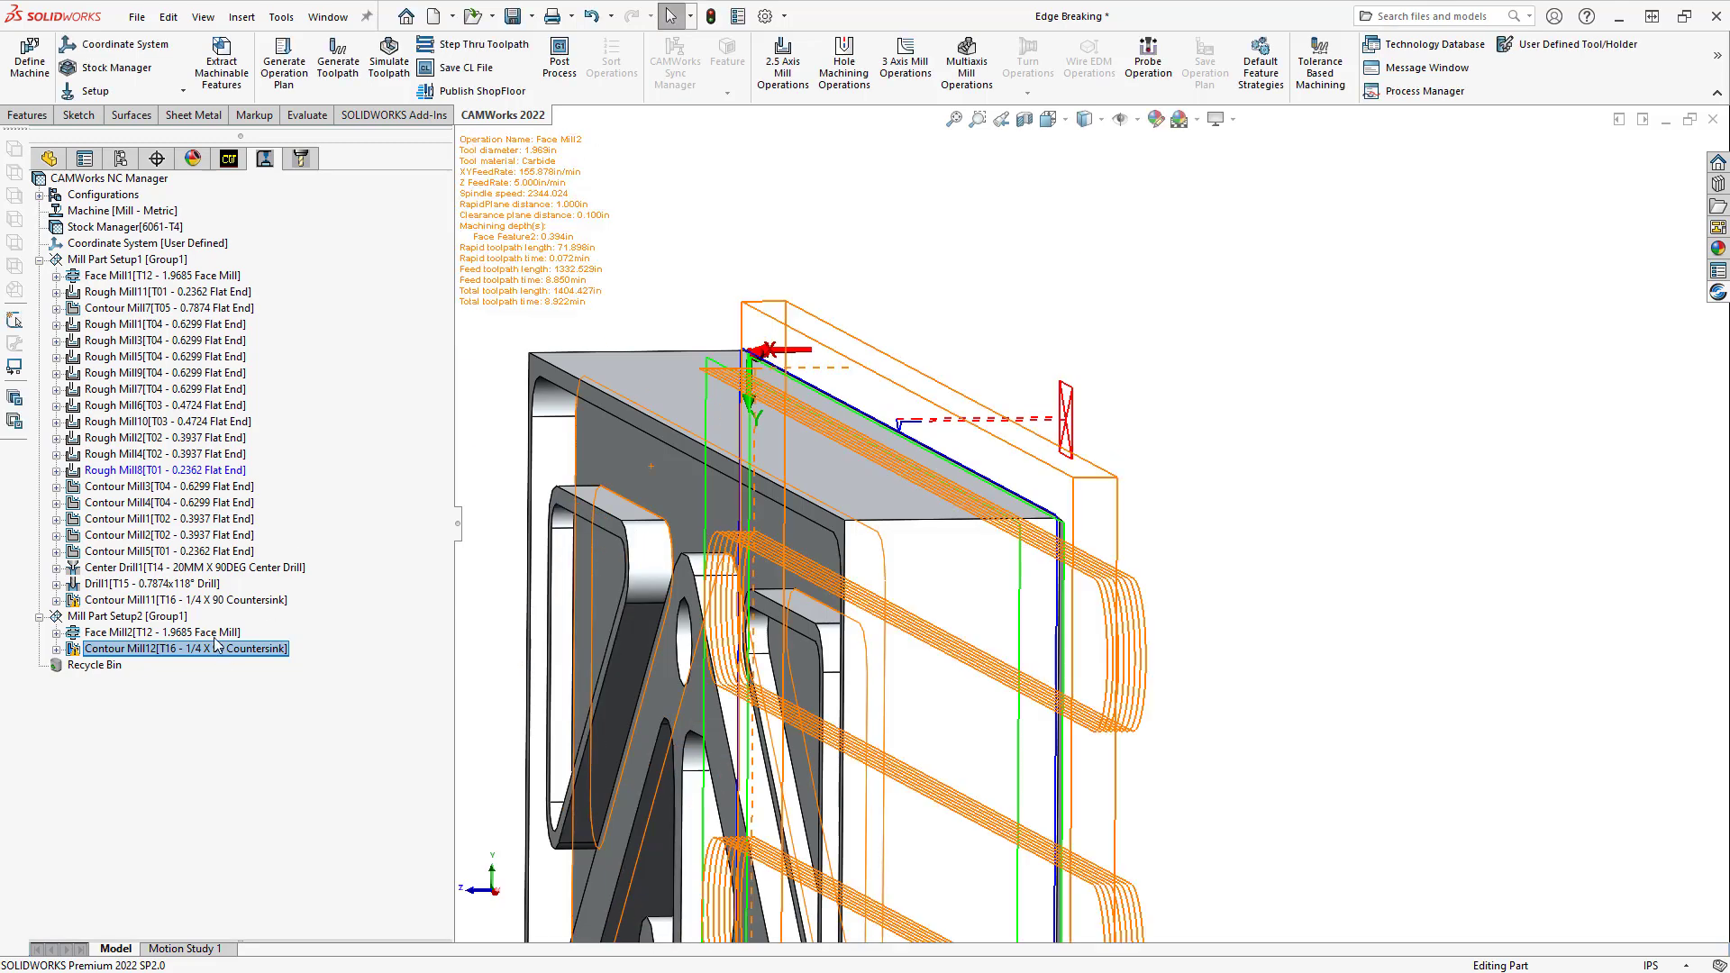
Open the toolpath simulation for the Contour Mill12 countersink operation in Mill Part Setup2
{"action": "left_click", "coordinate": [189, 649]}
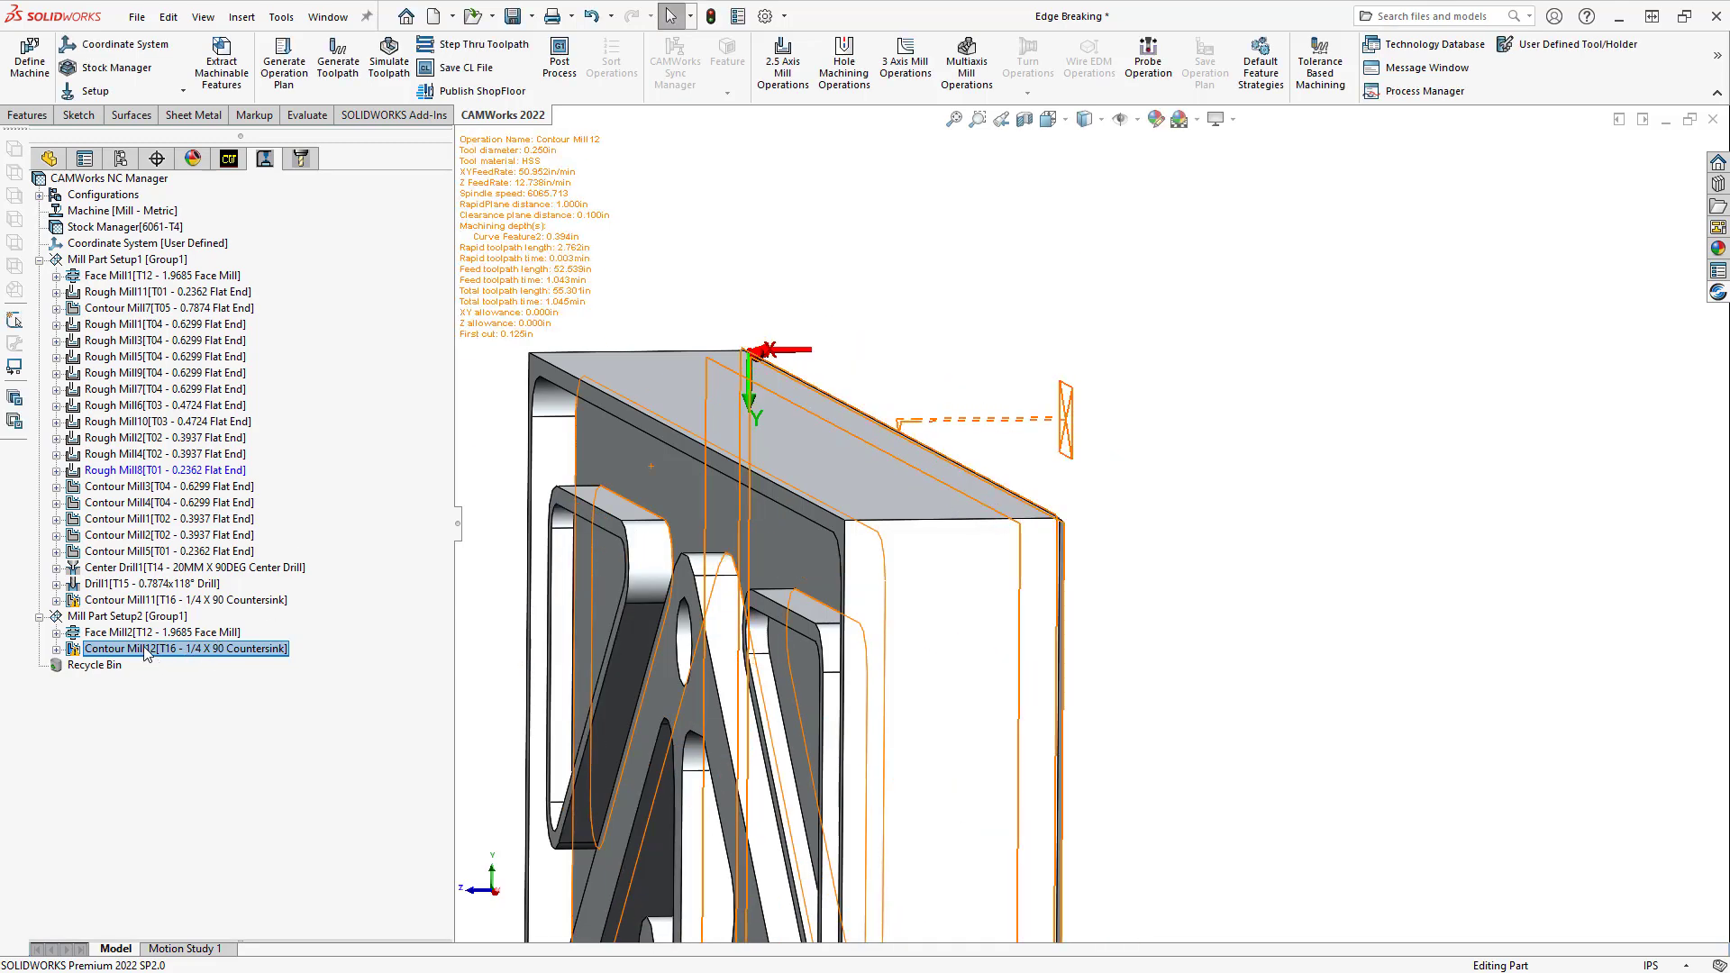
{"action": "right_click", "coordinate": [147, 654]}
{"action": "left_click", "coordinate": [203, 64]}
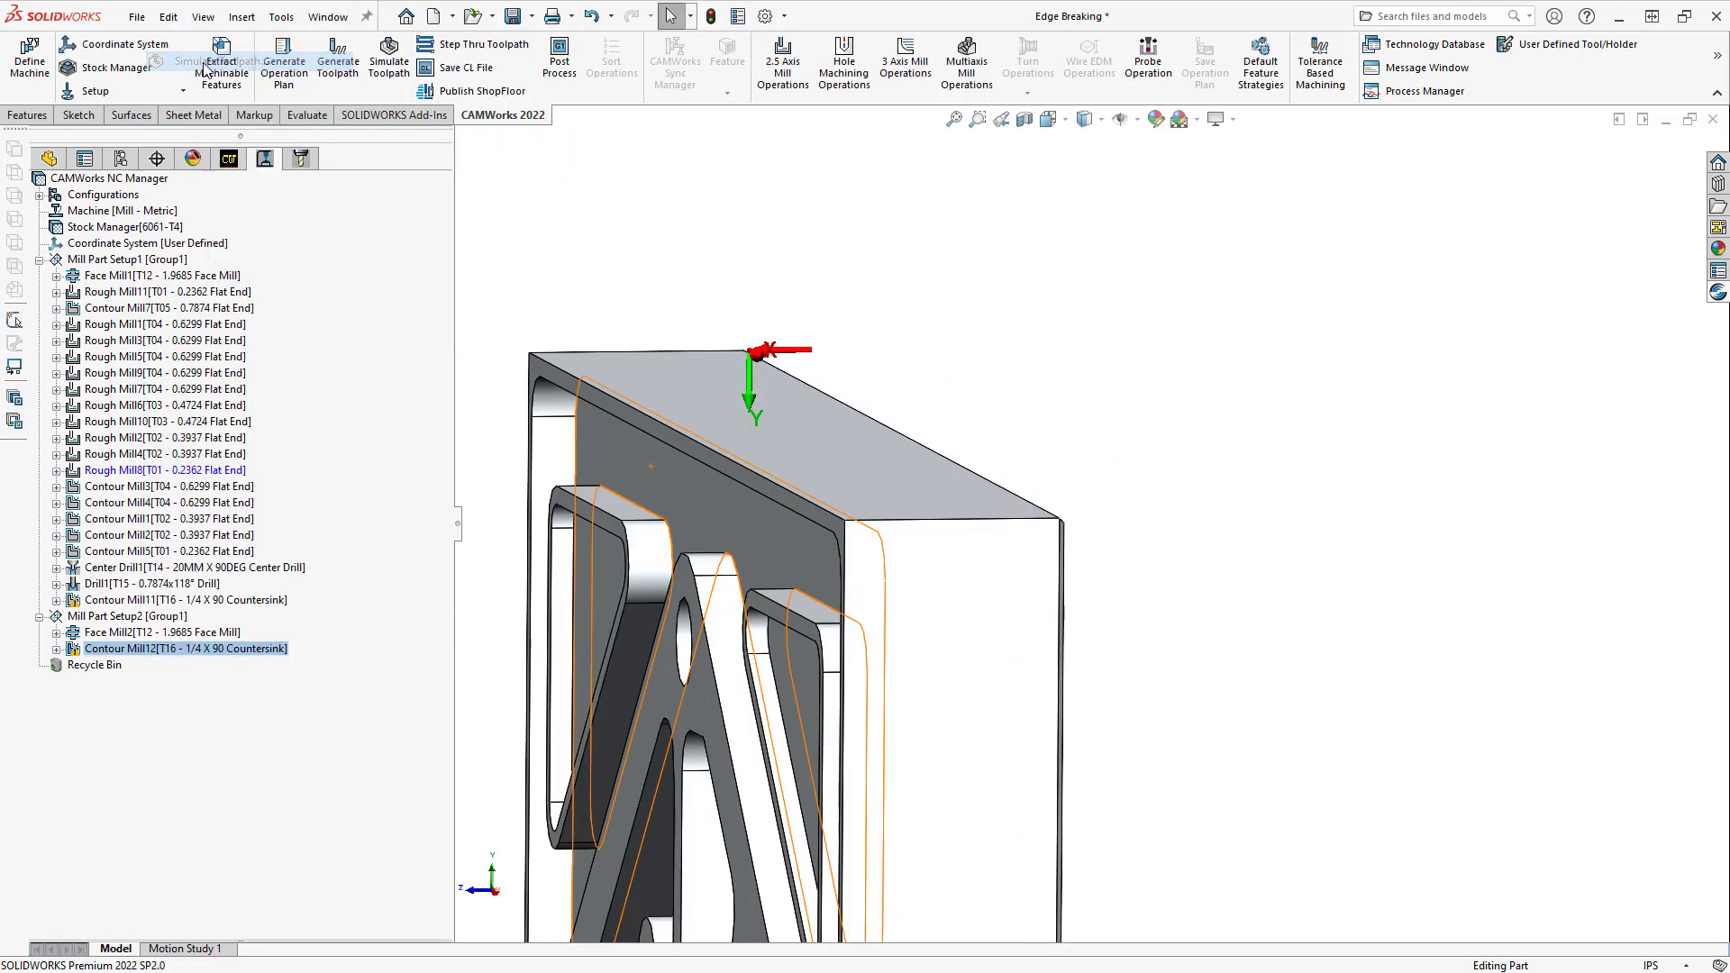
{"action": "left_click", "coordinate": [287, 338]}
{"action": "left_click", "coordinate": [270, 367]}
{"action": "left_click", "coordinate": [97, 404]}
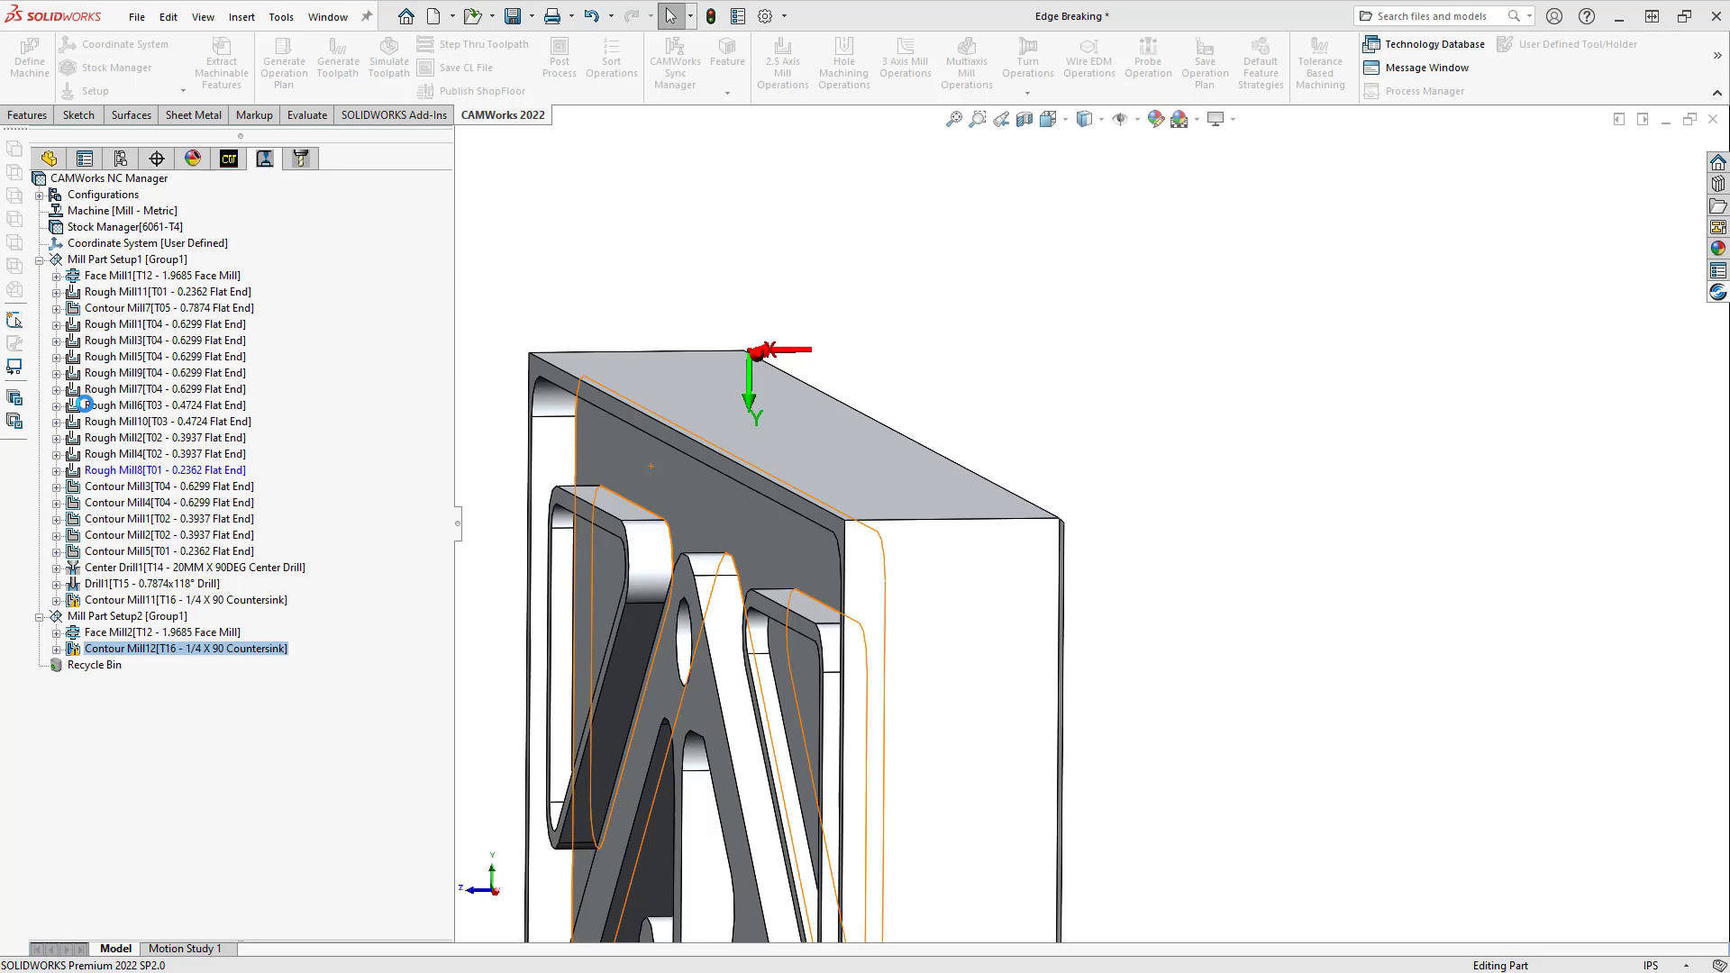
Run the Contour Mill12 simulation to the end, inspect the chamfered corner, and show the difference between the cut stock and the part
{"action": "scroll", "coordinate": [1025, 533], "scroll_direction": "down", "scroll_amount": 5}
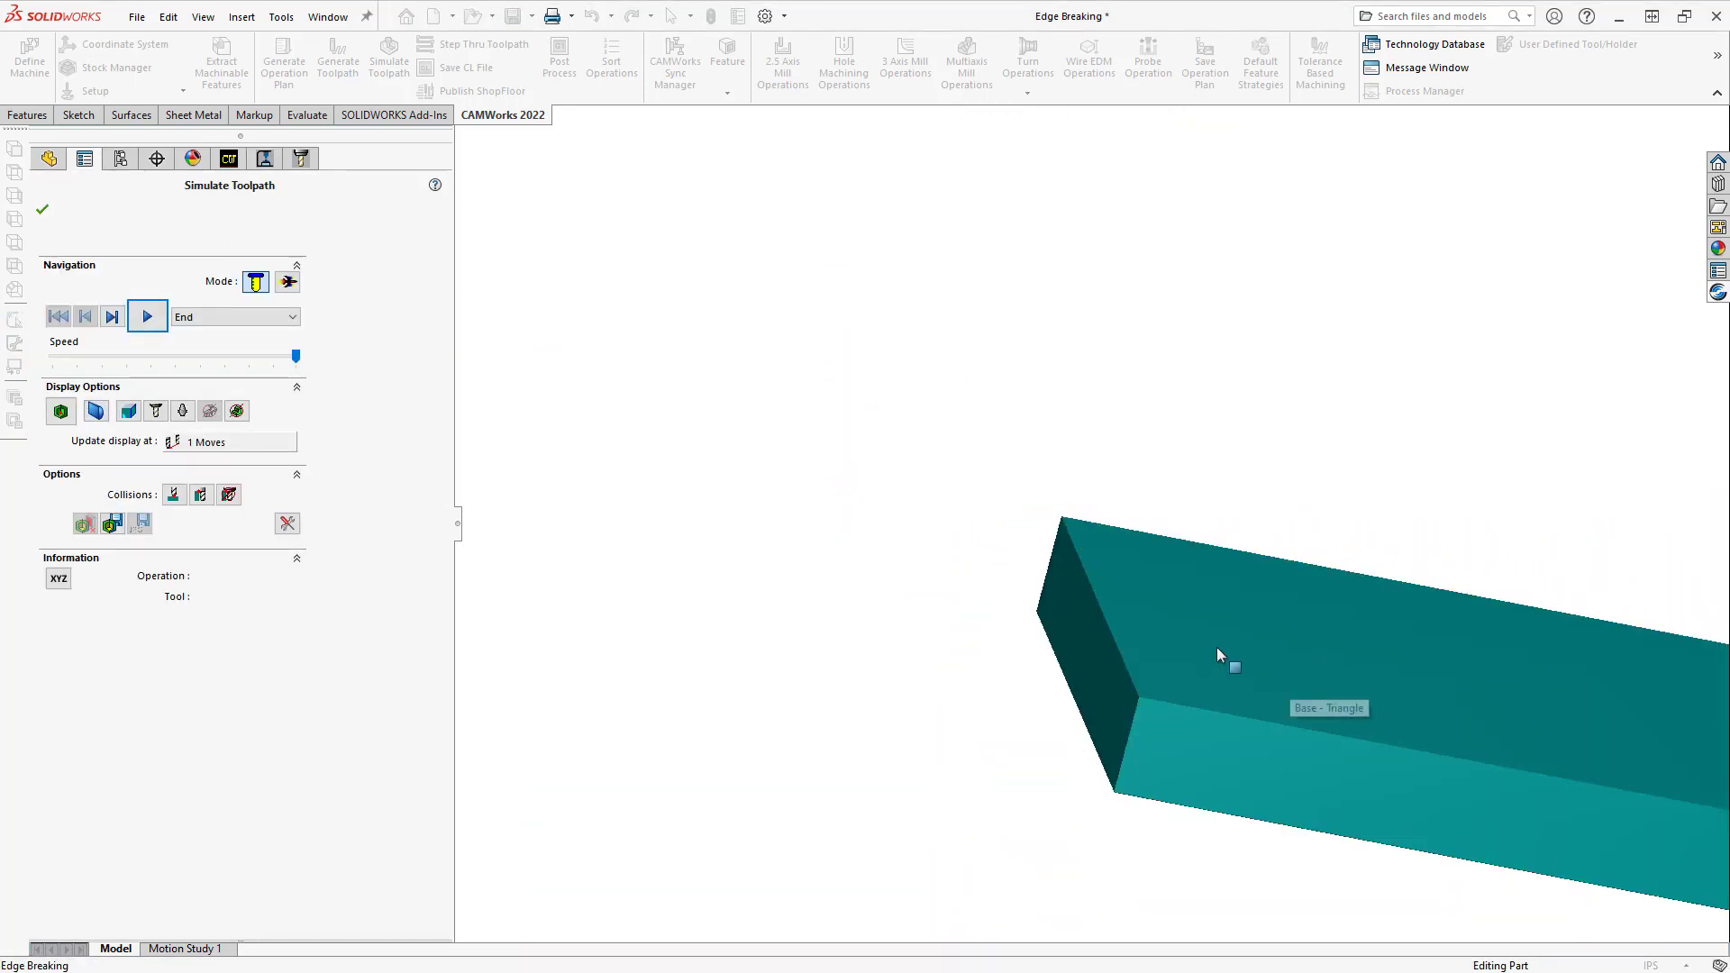
{"action": "key", "text": "f"}
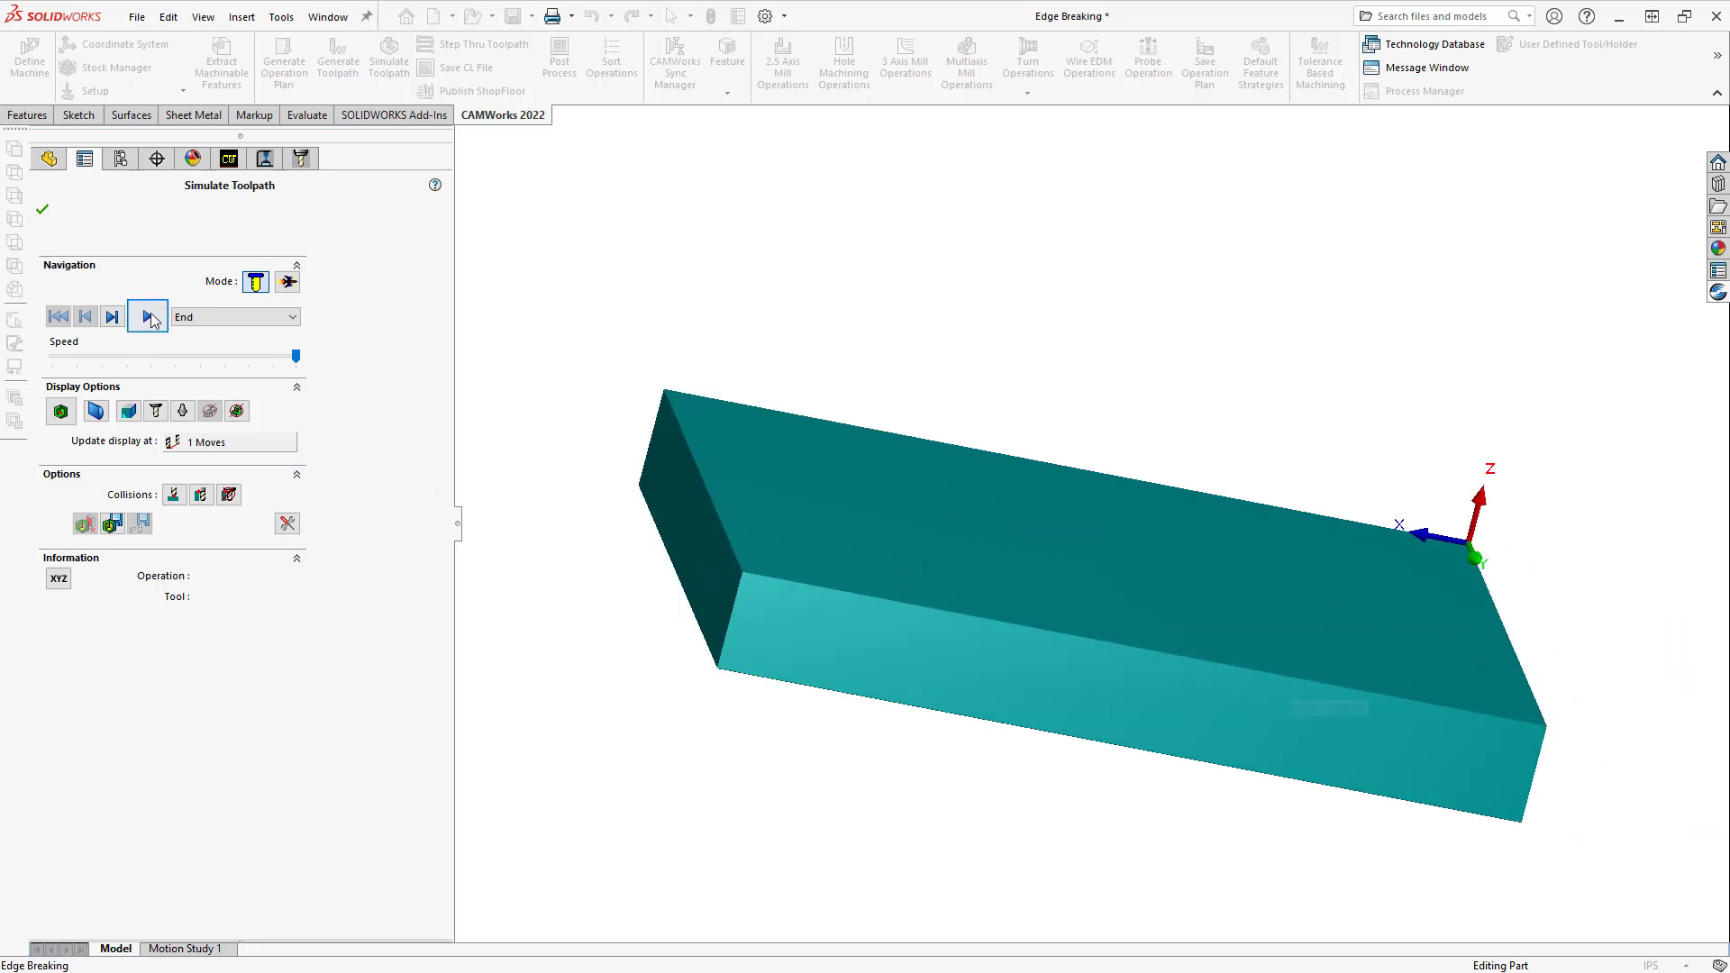
{"action": "left_click", "coordinate": [150, 317]}
{"action": "scroll", "coordinate": [761, 566], "scroll_direction": "up", "scroll_amount": 3}
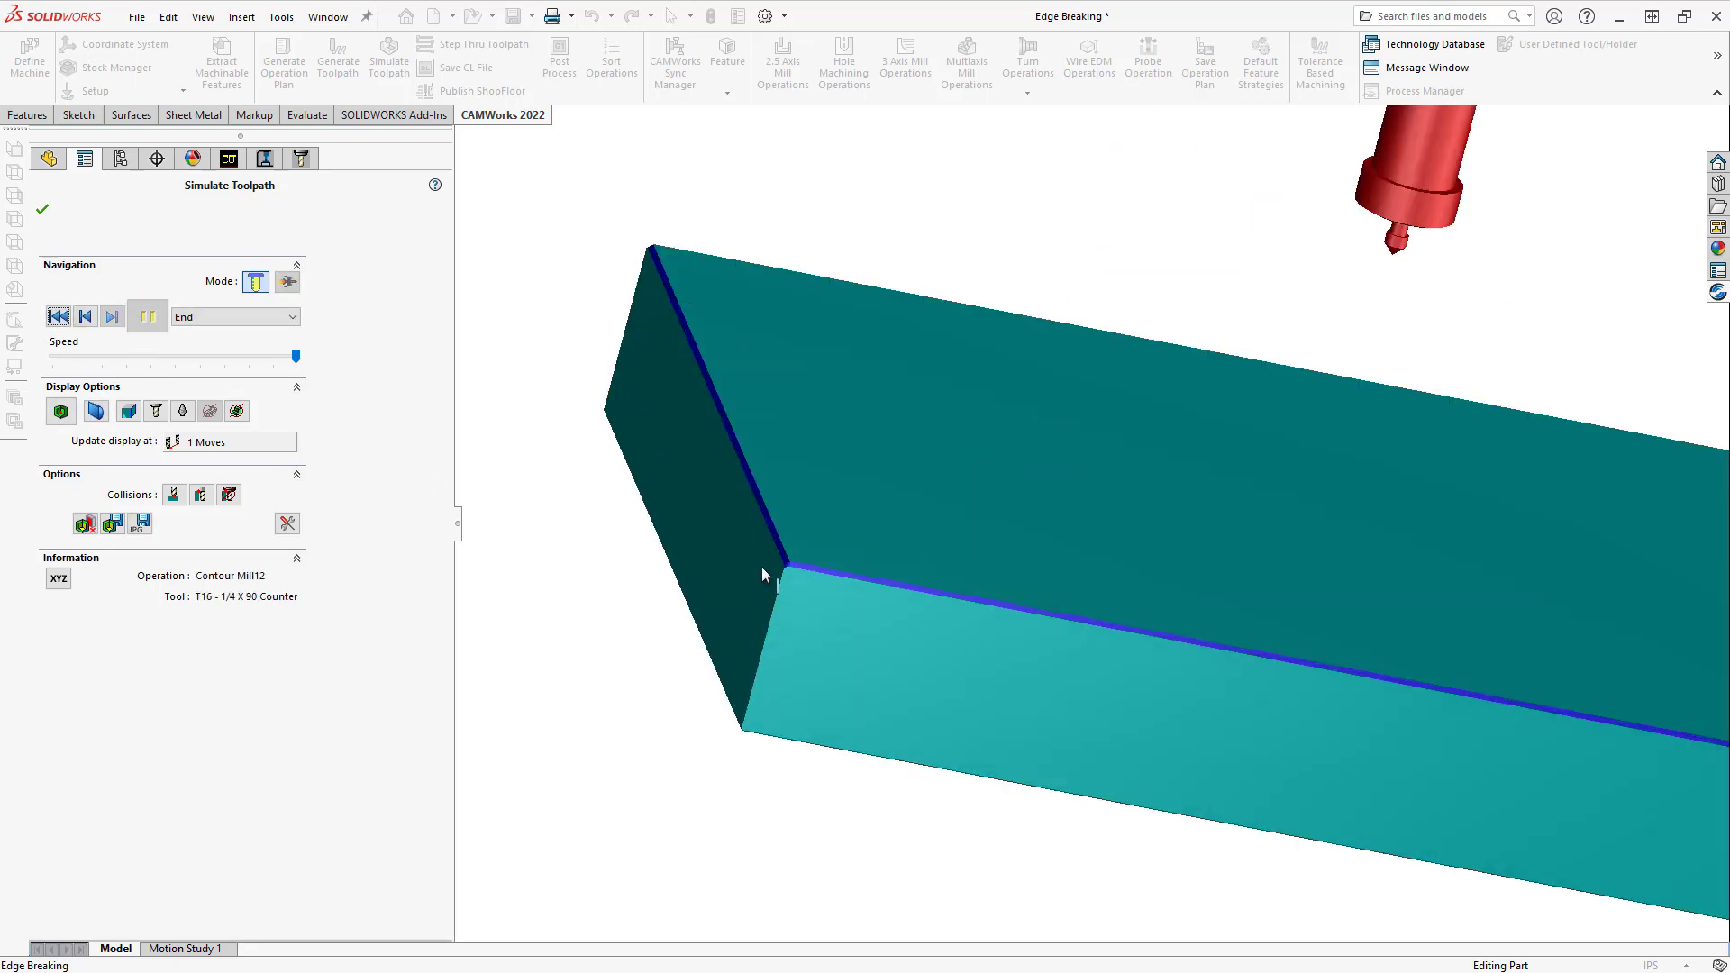
{"action": "scroll", "coordinate": [853, 545], "scroll_direction": "up", "scroll_amount": 5}
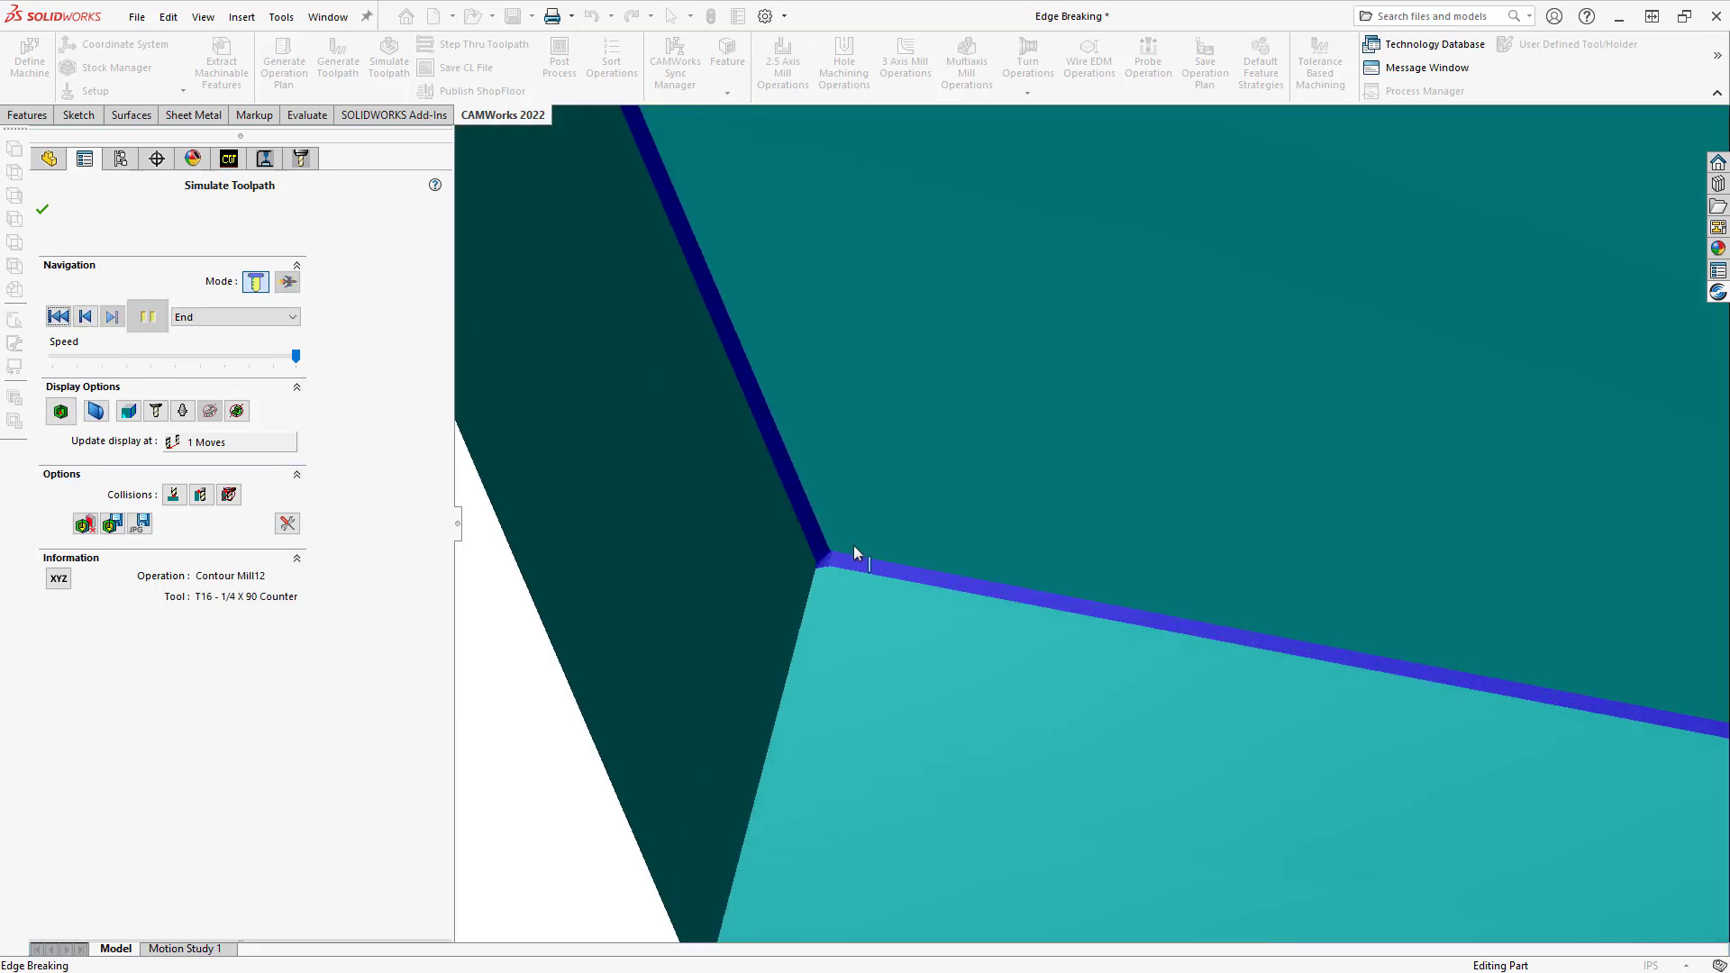
{"action": "left_click", "coordinate": [61, 412]}
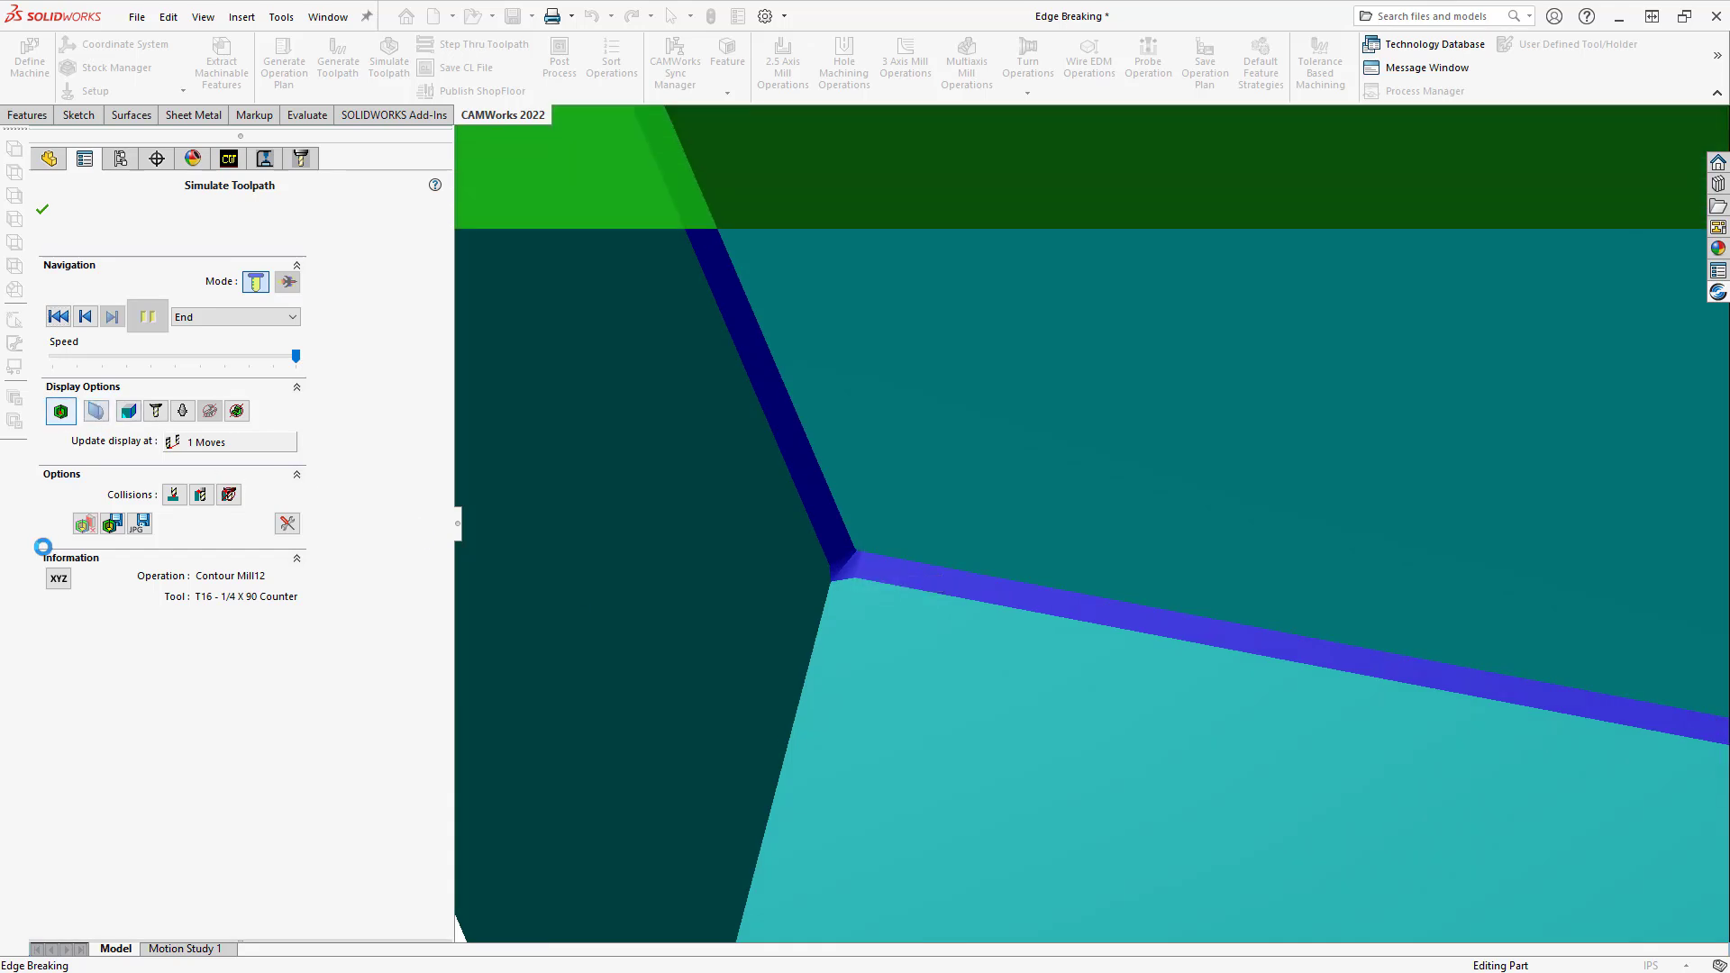